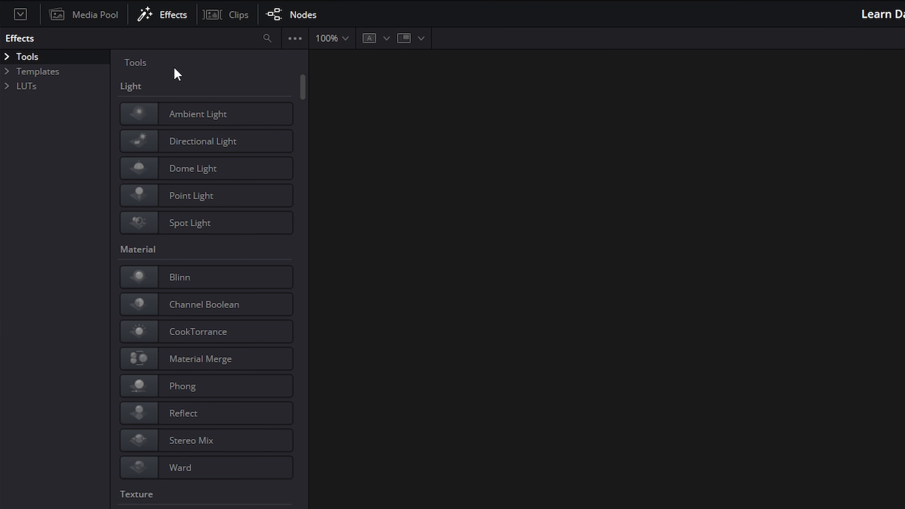
Step: Browse the effects library's Tools list and its 3D, Color, Flow and Shape categories
{"action": "scroll", "coordinate": [199, 297], "scroll_direction": "down", "scroll_amount": 20}
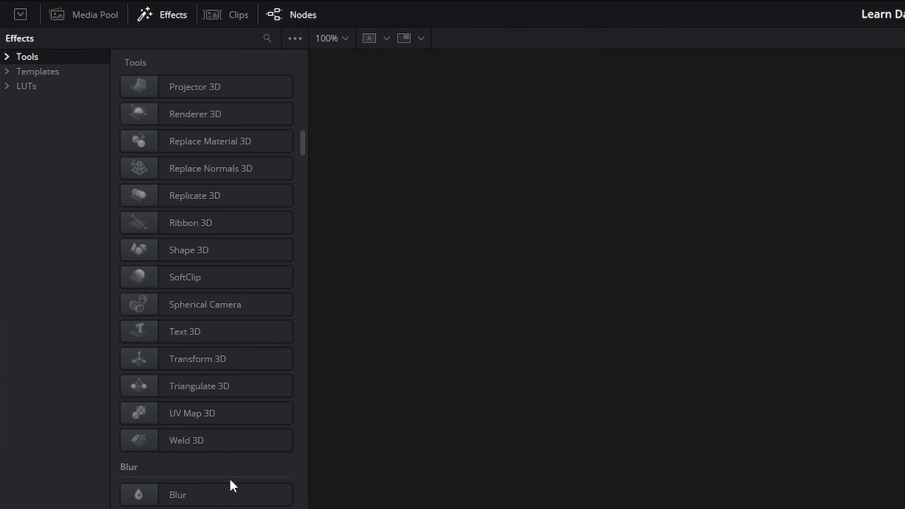
{"action": "scroll", "coordinate": [231, 486], "scroll_direction": "down", "scroll_amount": 10}
{"action": "left_click_drag", "start_coordinate": [303, 157], "coordinate": [297, 57]}
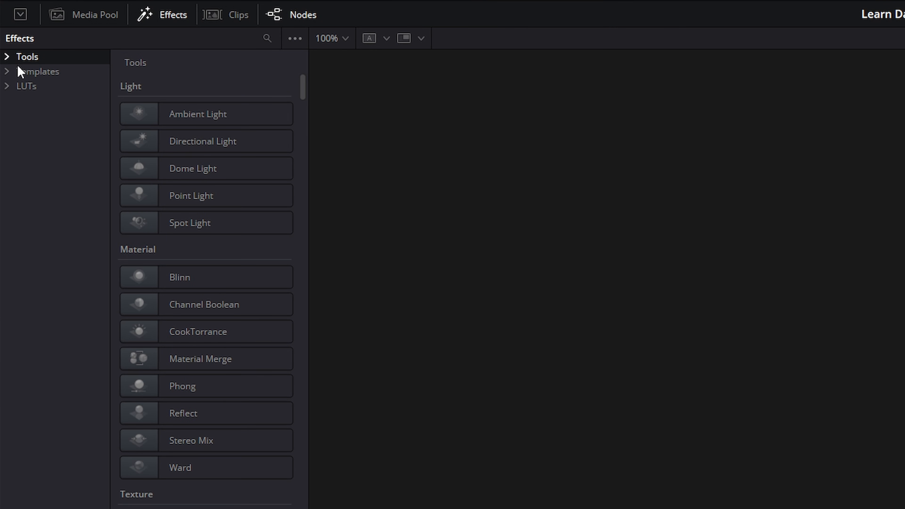
{"action": "left_click", "coordinate": [10, 57]}
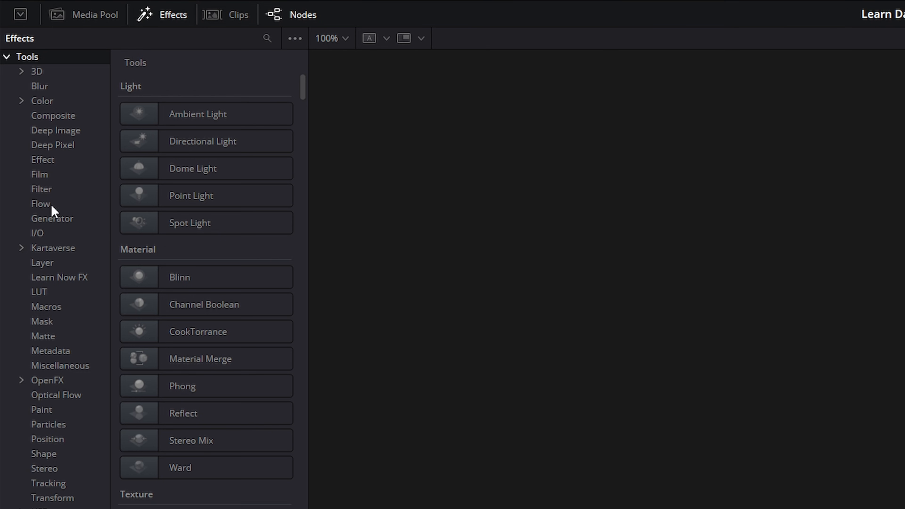
{"action": "left_click", "coordinate": [40, 72]}
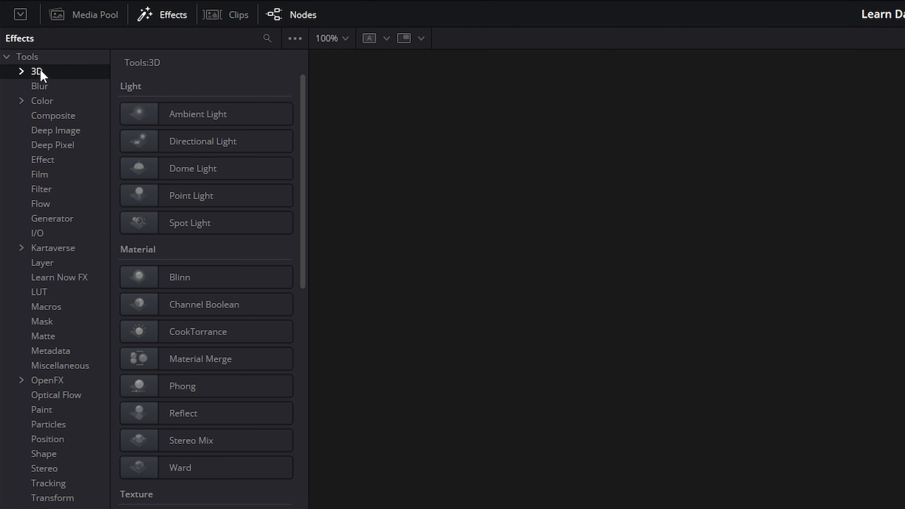
{"action": "scroll", "coordinate": [228, 441], "scroll_direction": "down", "scroll_amount": 15}
{"action": "scroll", "coordinate": [243, 463], "scroll_direction": "up", "scroll_amount": 15}
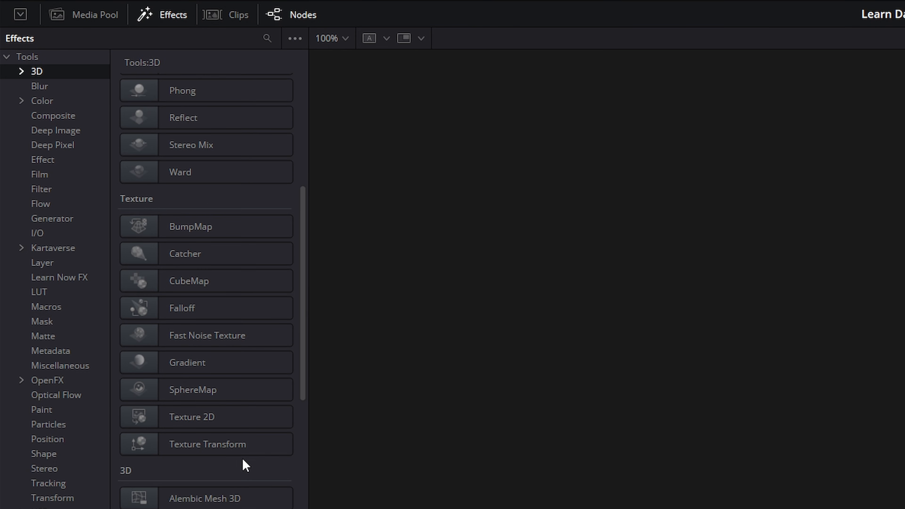
{"action": "left_click", "coordinate": [39, 101]}
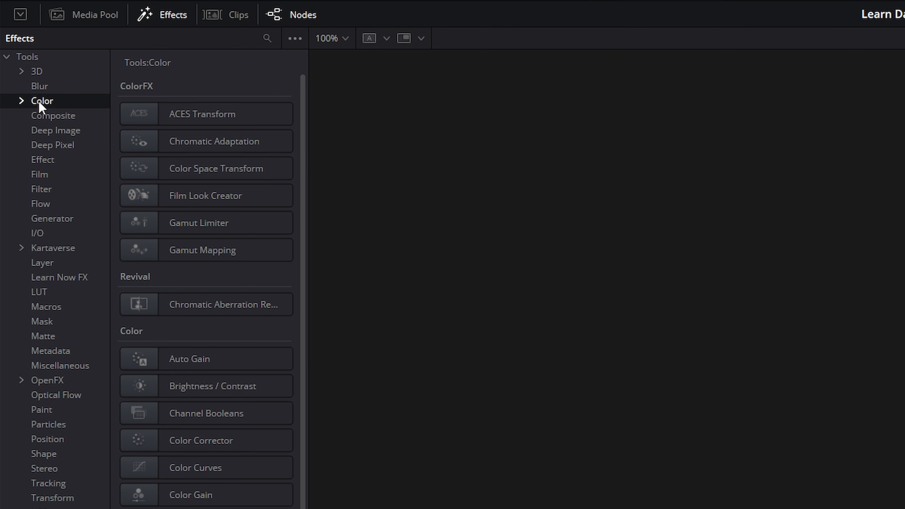
{"action": "left_click", "coordinate": [39, 205]}
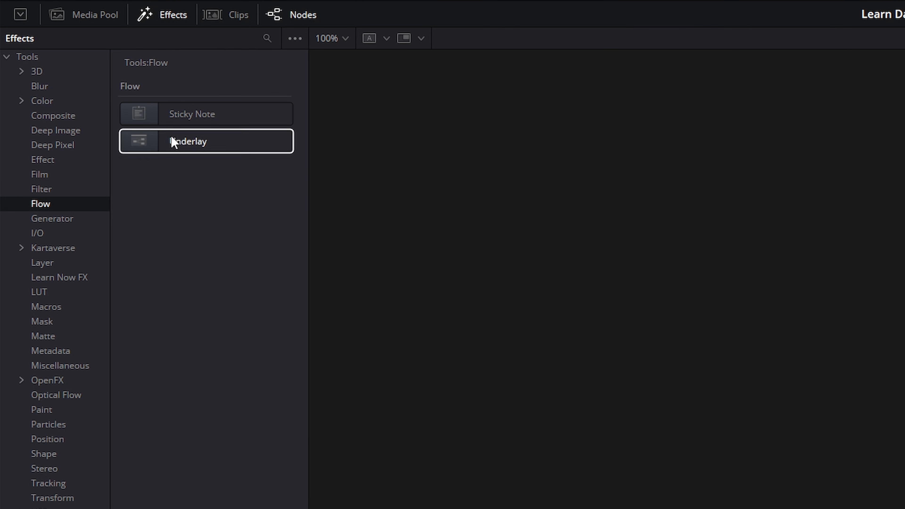
{"action": "left_click", "coordinate": [44, 455]}
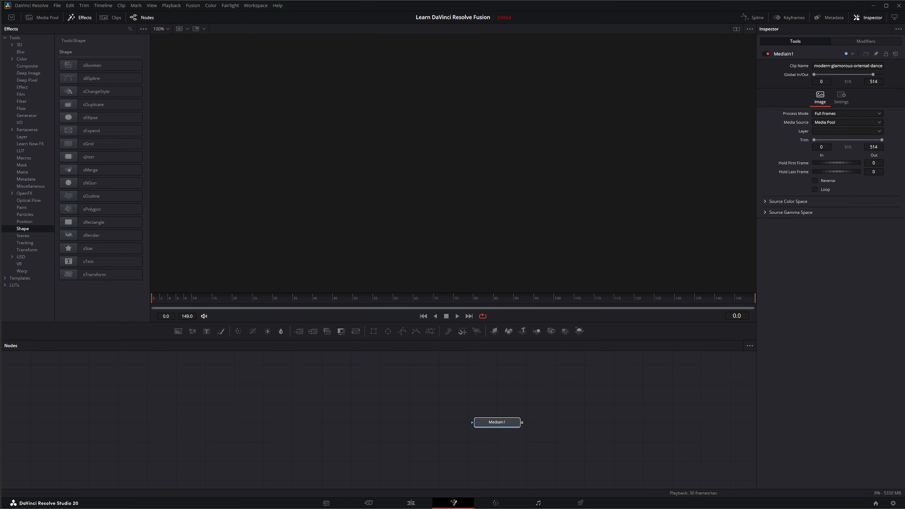
Step: Add a Film Look Creator tool from the Color category after the MediaIn2 node
{"action": "left_click_drag", "start_coordinate": [904, 421], "coordinate": [350, 206]}
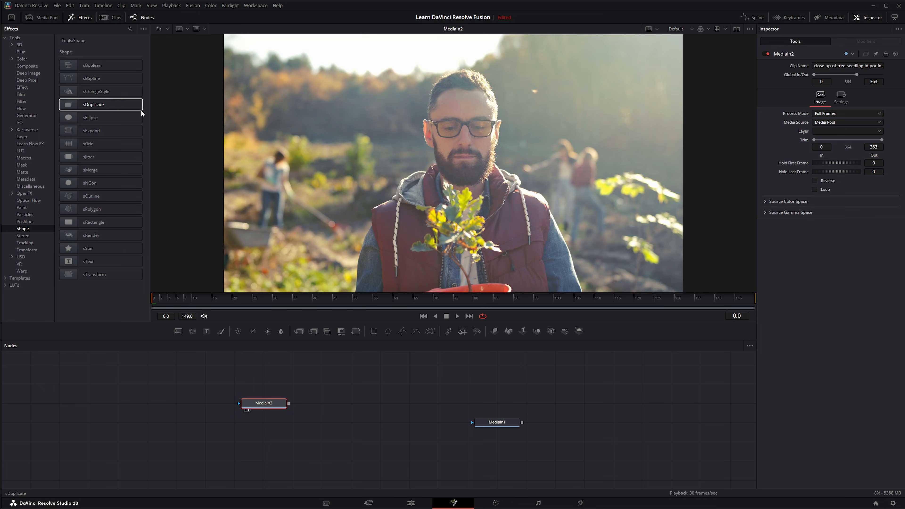
{"action": "left_click", "coordinate": [22, 59]}
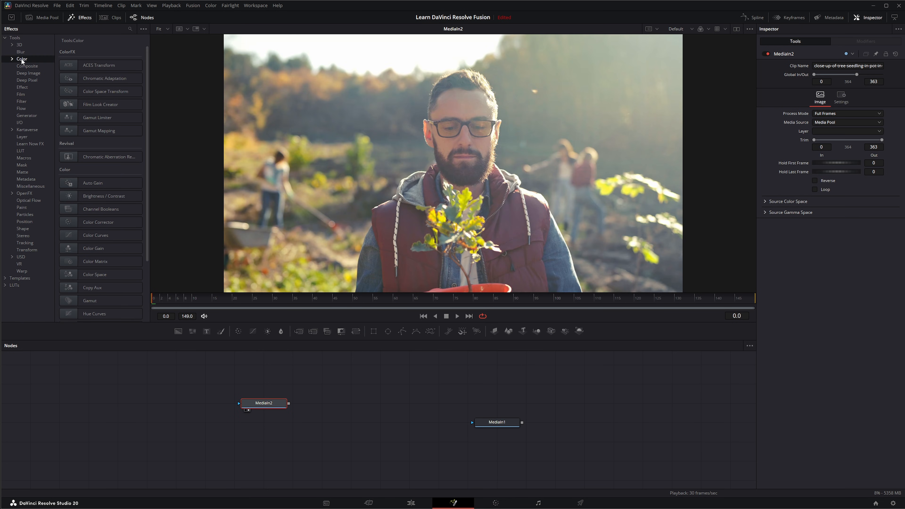
{"action": "left_click_drag", "start_coordinate": [103, 103], "coordinate": [384, 180]}
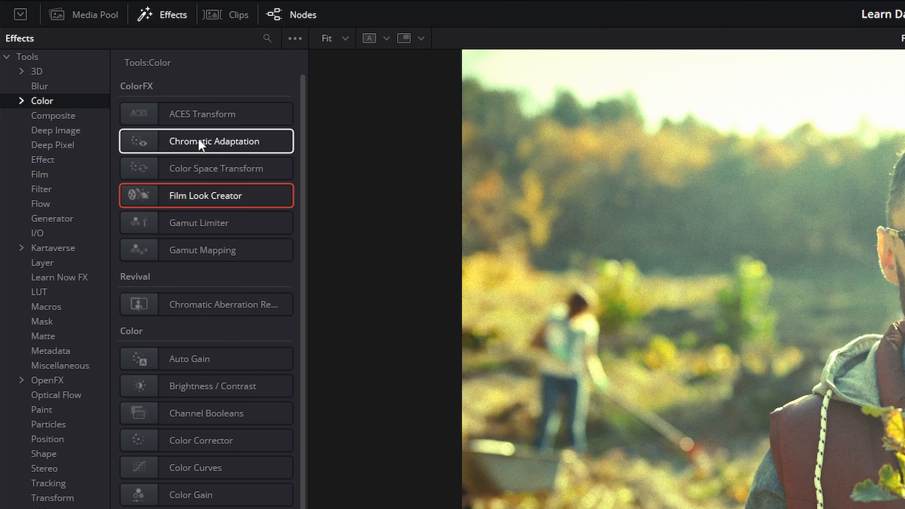
Step: Open the Titles category under Templates > Edit in the effects library
{"action": "left_click", "coordinate": [22, 56]}
{"action": "left_click", "coordinate": [6, 72]}
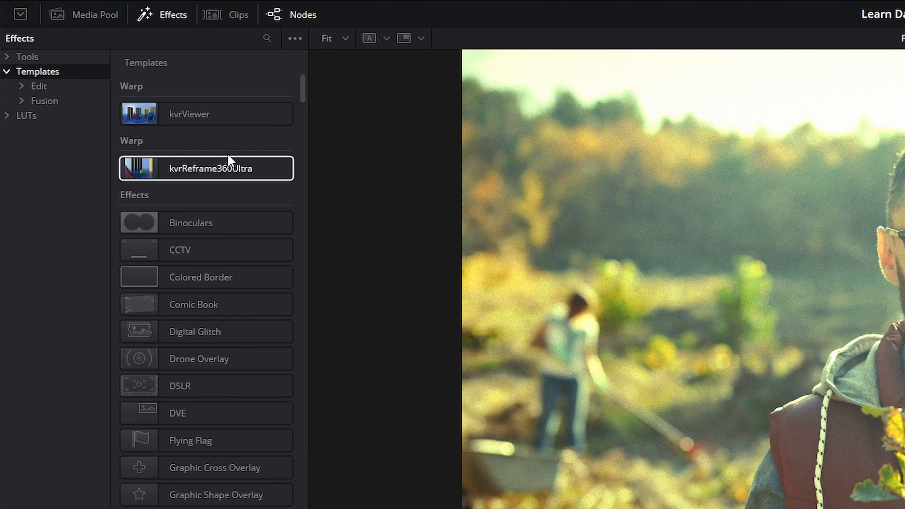
{"action": "left_click", "coordinate": [37, 86]}
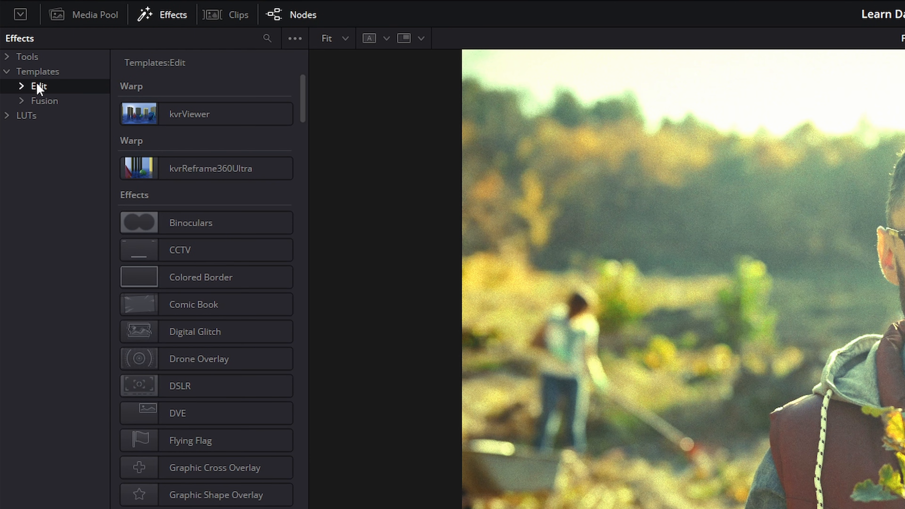
{"action": "left_click", "coordinate": [21, 86]}
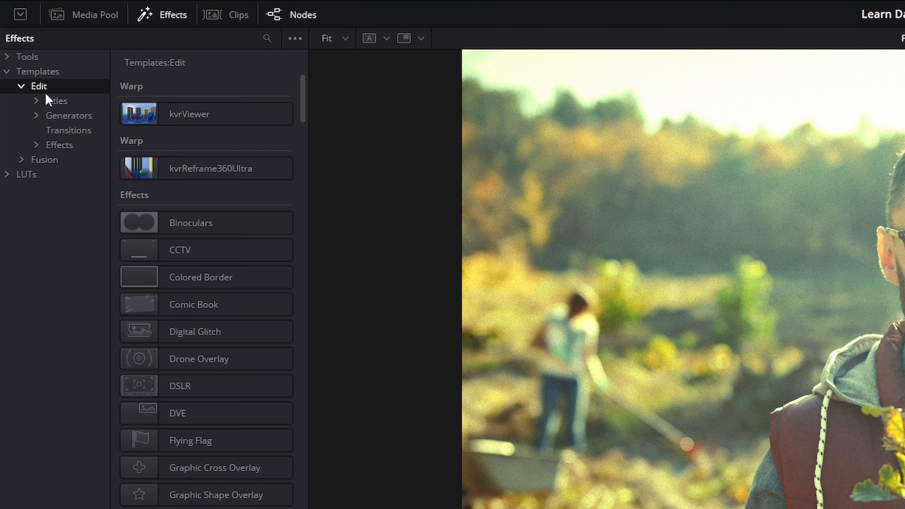
{"action": "left_click", "coordinate": [37, 101]}
{"action": "left_click", "coordinate": [69, 101]}
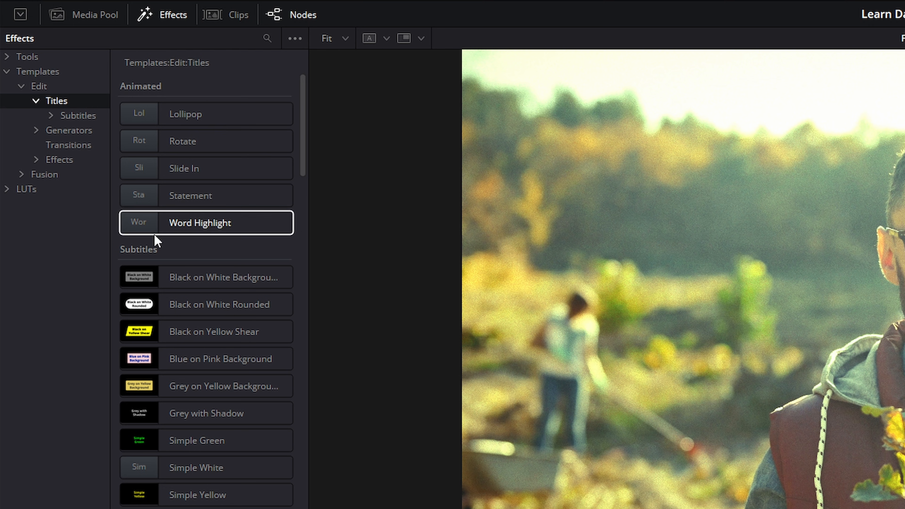
Step: Add the Lollipop title, open its macro group to inspect the Template node, and delete the macro
{"action": "left_click", "coordinate": [186, 117]}
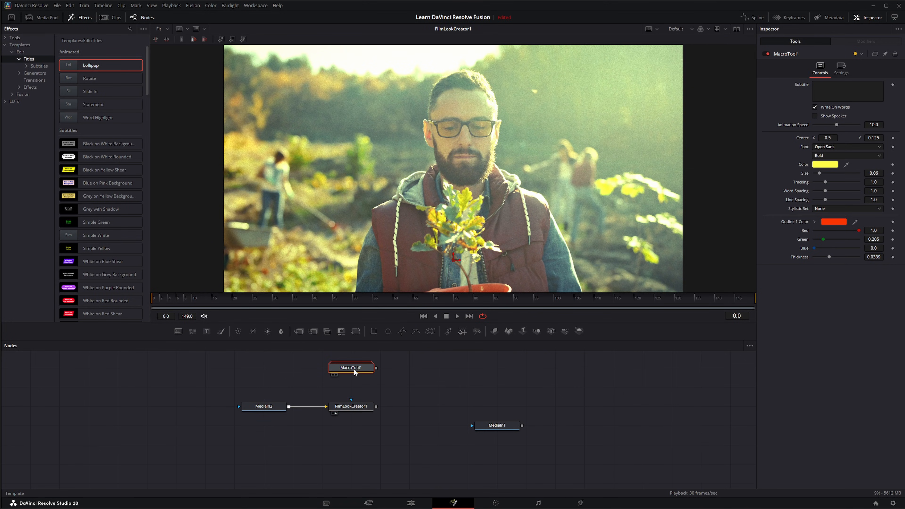
{"action": "double_click", "coordinate": [347, 369]}
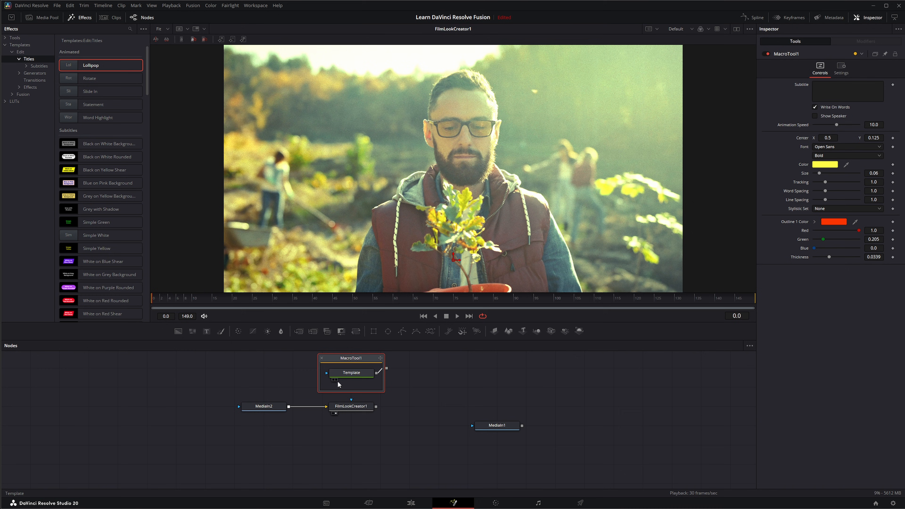
{"action": "left_click", "coordinate": [357, 377]}
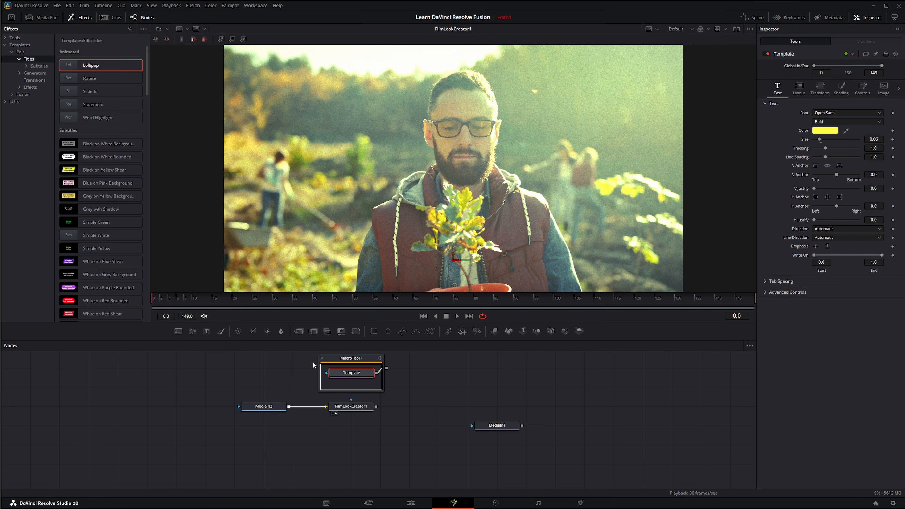
{"action": "left_click", "coordinate": [357, 359]}
{"action": "key", "text": "Delete"}
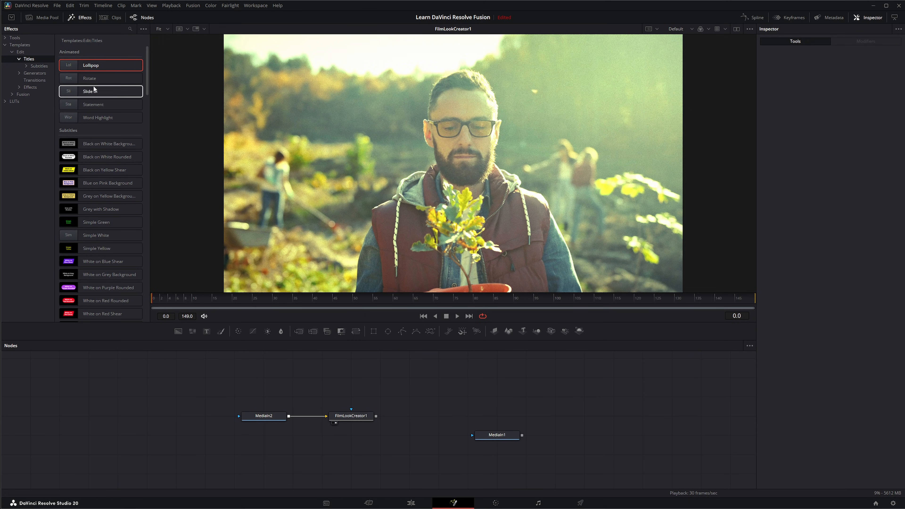
Step: Switch to the Edit page, move the playhead to about frame 25, and return to the Fusion page
{"action": "left_click", "coordinate": [411, 503]}
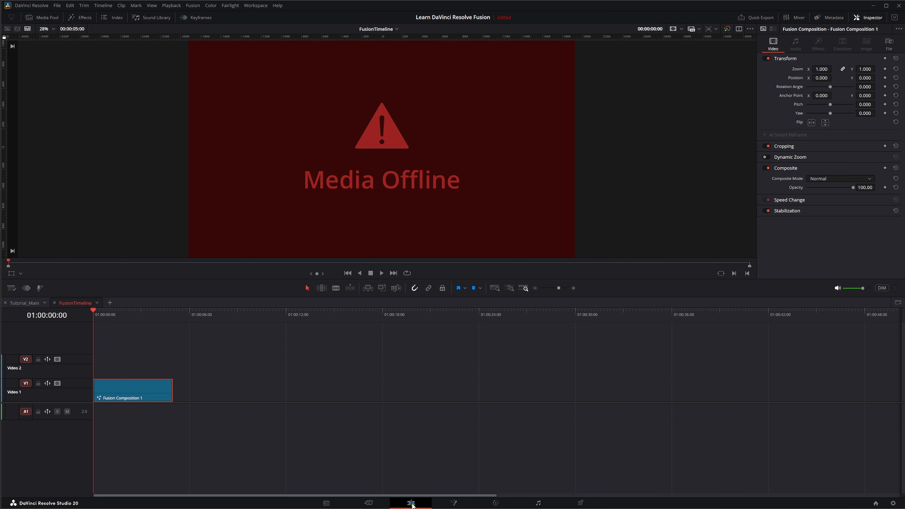
{"action": "left_click", "coordinate": [107, 313]}
{"action": "left_click", "coordinate": [103, 6]}
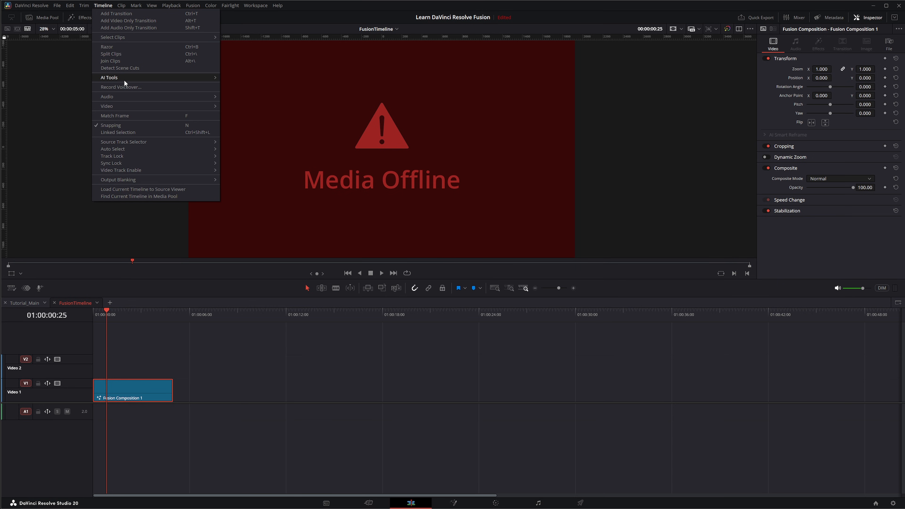
{"action": "mouse_move", "coordinate": [123, 79]}
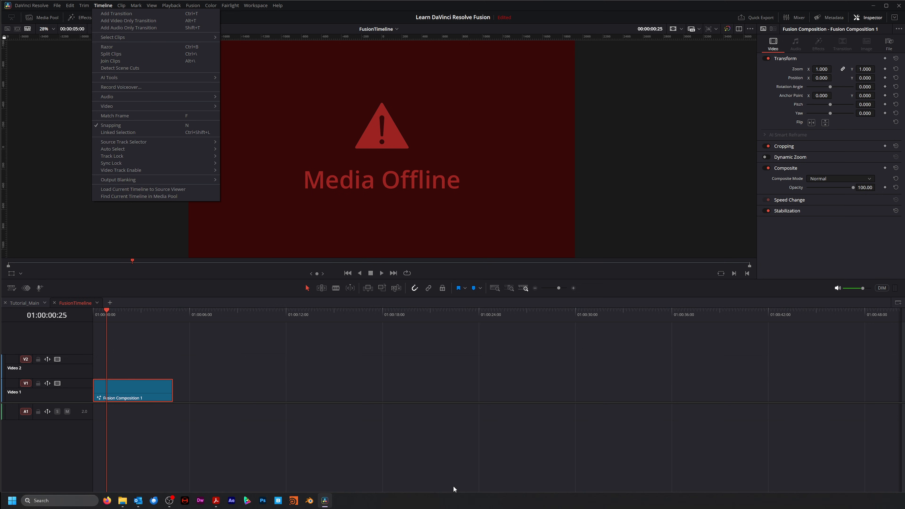
{"action": "left_click", "coordinate": [454, 503]}
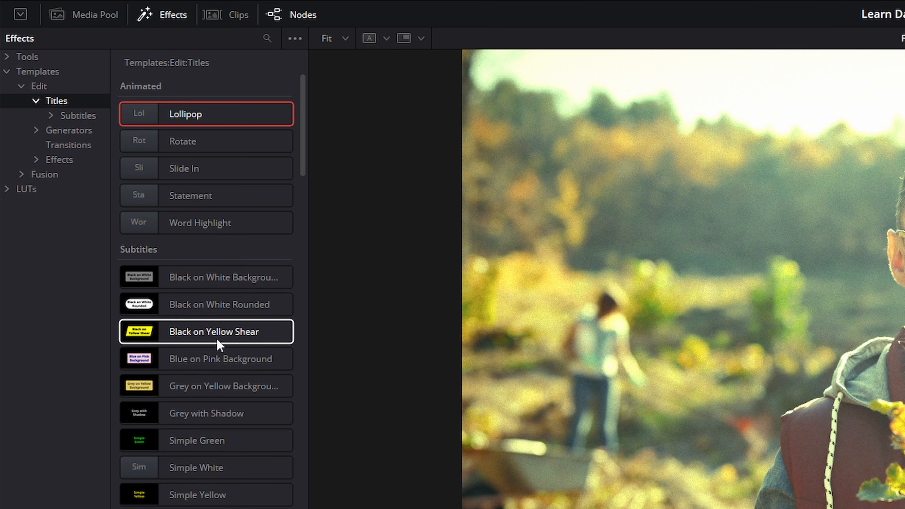
Step: Add the Simple Yellow and White on Purple Rounded subtitle templates and view them in the viewer
{"action": "left_click", "coordinate": [175, 499]}
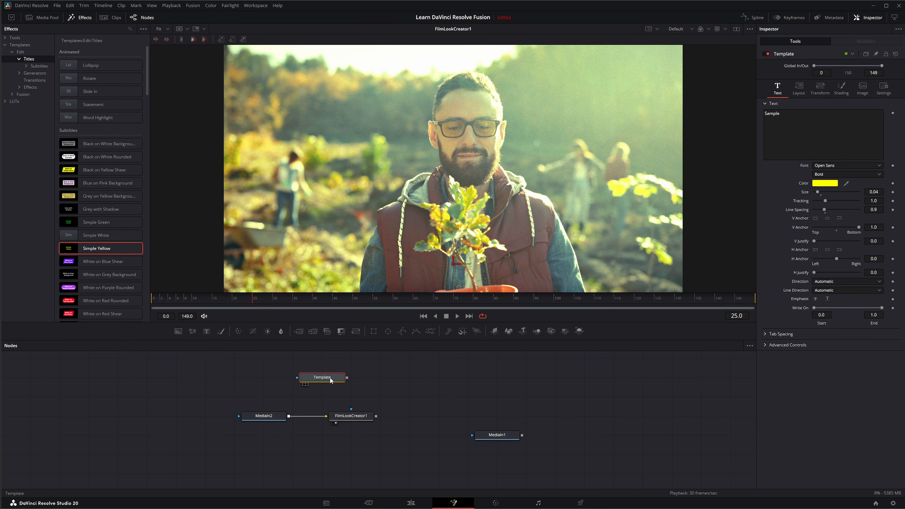
{"action": "left_click_drag", "start_coordinate": [331, 380], "coordinate": [402, 192]}
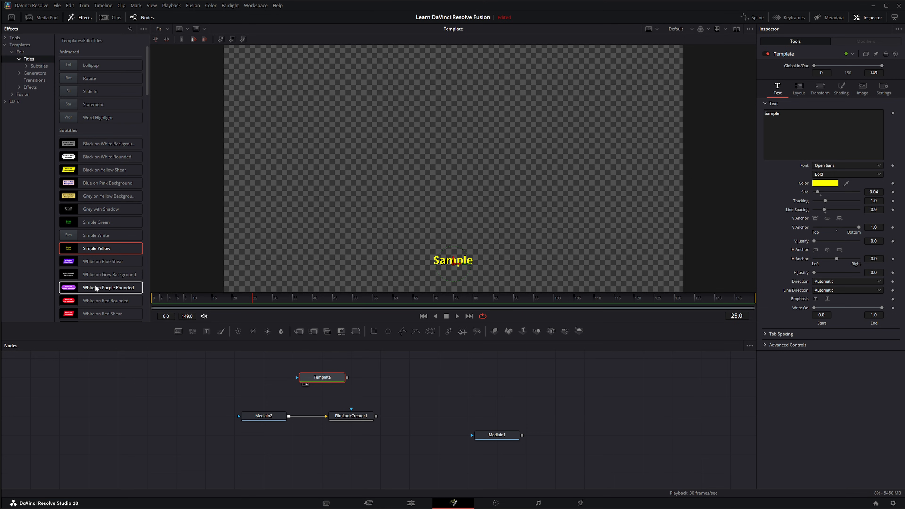
{"action": "left_click_drag", "start_coordinate": [106, 290], "coordinate": [413, 243]}
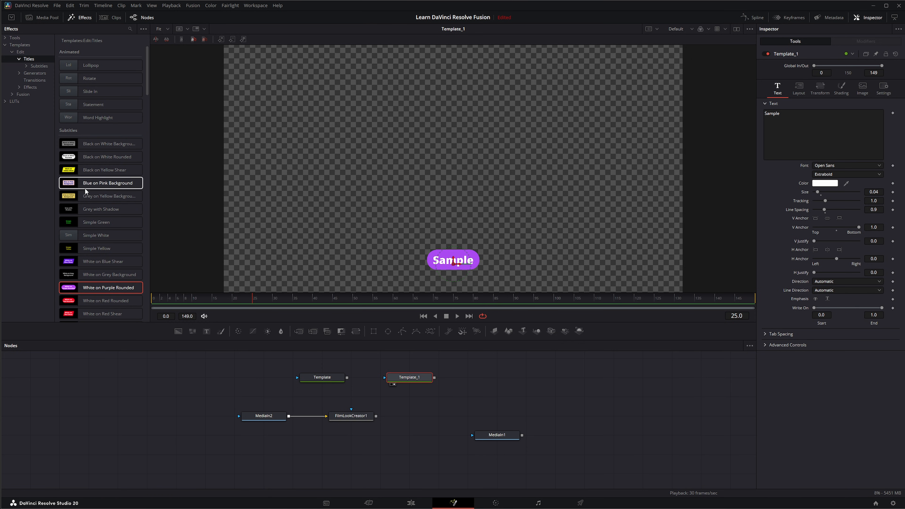
Step: Add the Pow!! title from the Titles list and view it in the viewer
{"action": "scroll", "coordinate": [87, 192], "scroll_direction": "down", "scroll_amount": 5}
{"action": "scroll", "coordinate": [85, 194], "scroll_direction": "down", "scroll_amount": 12}
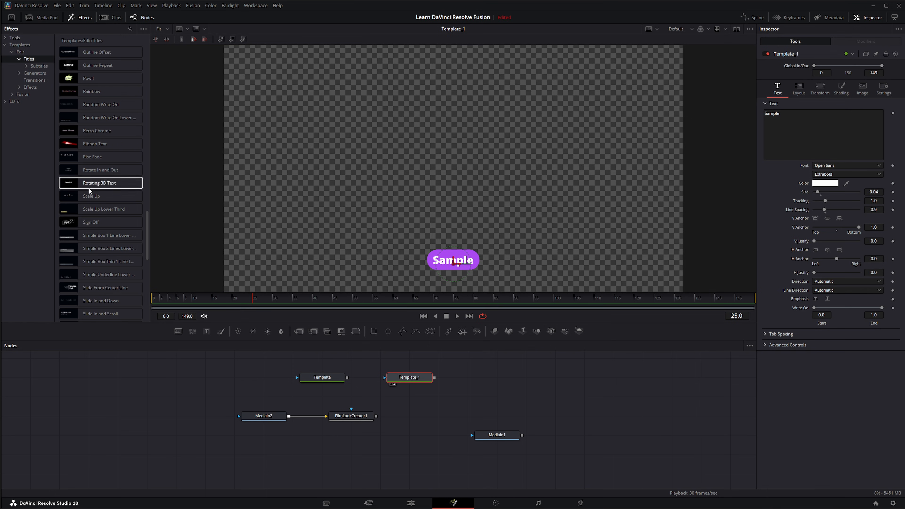
{"action": "scroll", "coordinate": [88, 196], "scroll_direction": "up", "scroll_amount": 1}
{"action": "left_click_drag", "start_coordinate": [90, 120], "coordinate": [242, 380]}
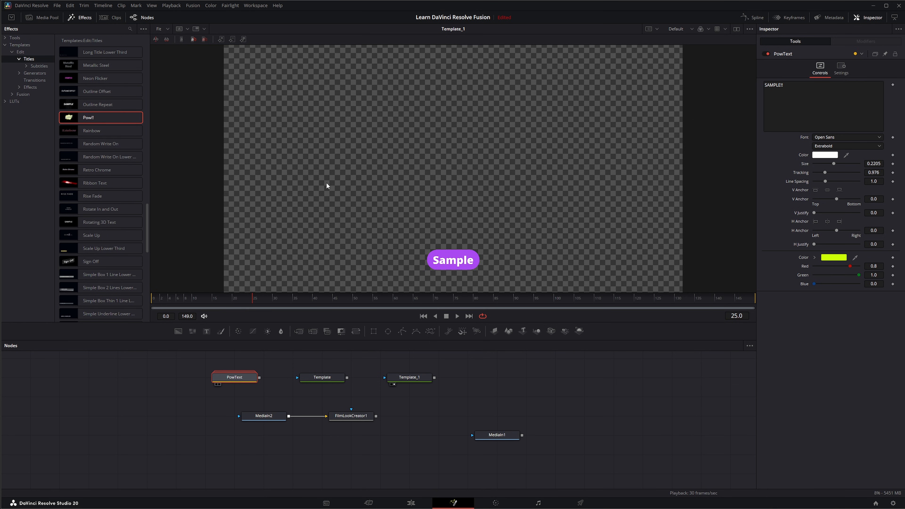
{"action": "key", "text": "1"}
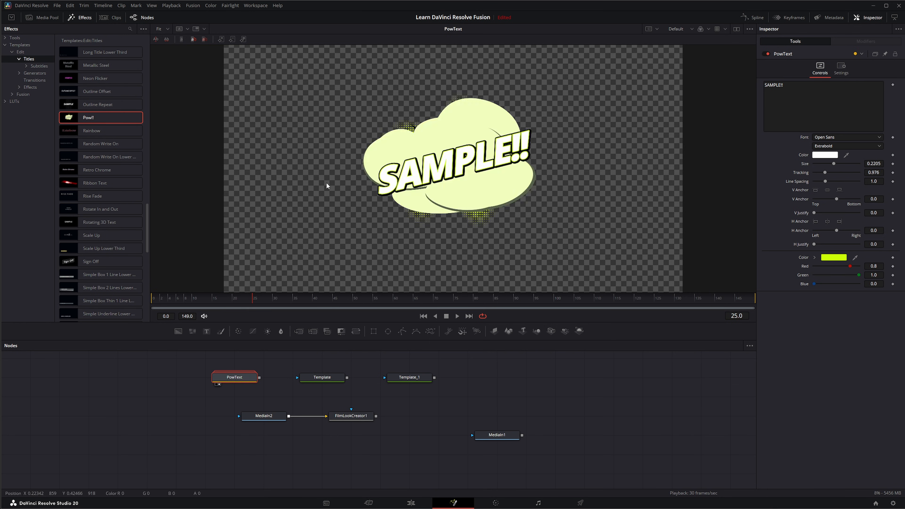
Step: Expand the PowText macro to inspect its internal nodes, then delete it
{"action": "double_click", "coordinate": [232, 379]}
{"action": "scroll", "coordinate": [276, 403], "scroll_direction": "down", "scroll_amount": 6}
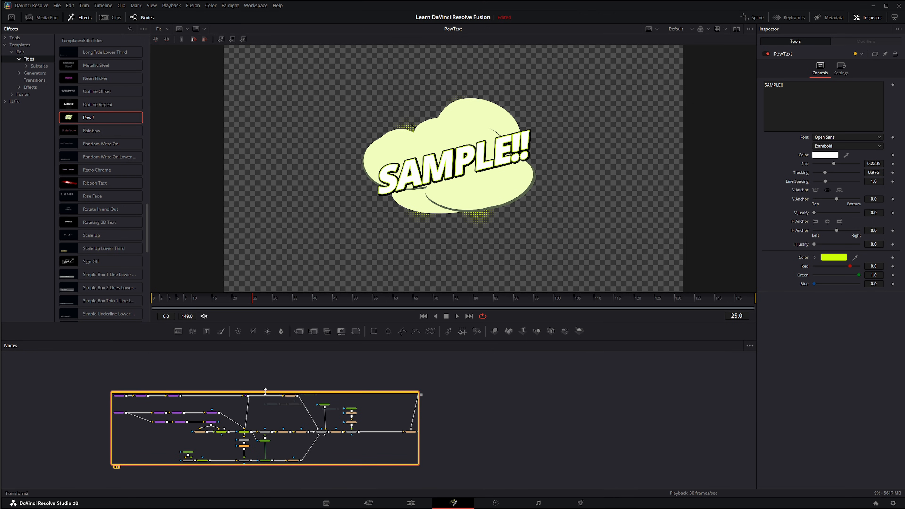
{"action": "left_click_drag", "start_coordinate": [272, 395], "coordinate": [528, 361]}
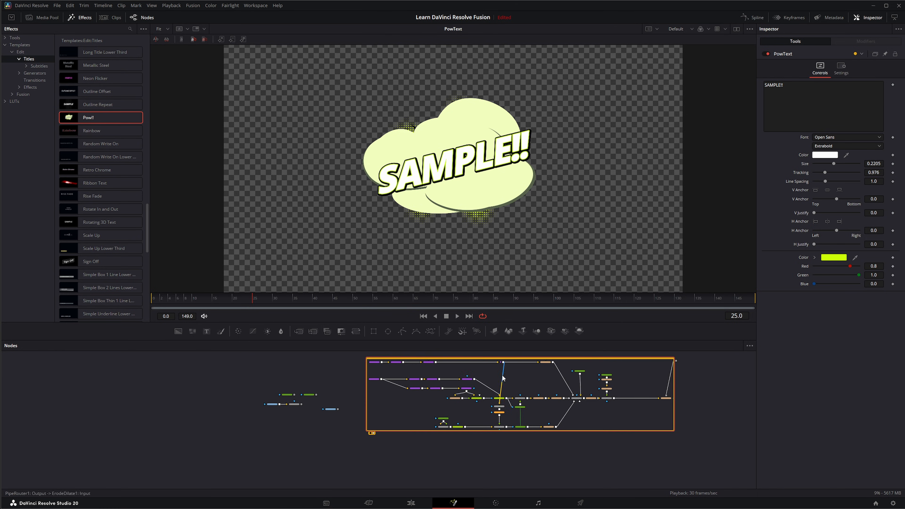
{"action": "key", "text": "Delete"}
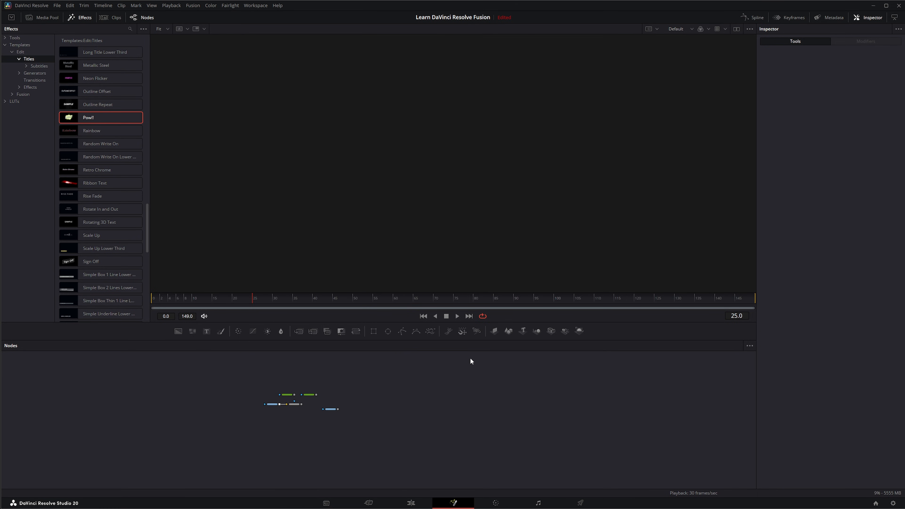
Step: Select and delete the Template and Template_1 subtitle nodes
{"action": "left_click_drag", "start_coordinate": [261, 376], "coordinate": [476, 410]}
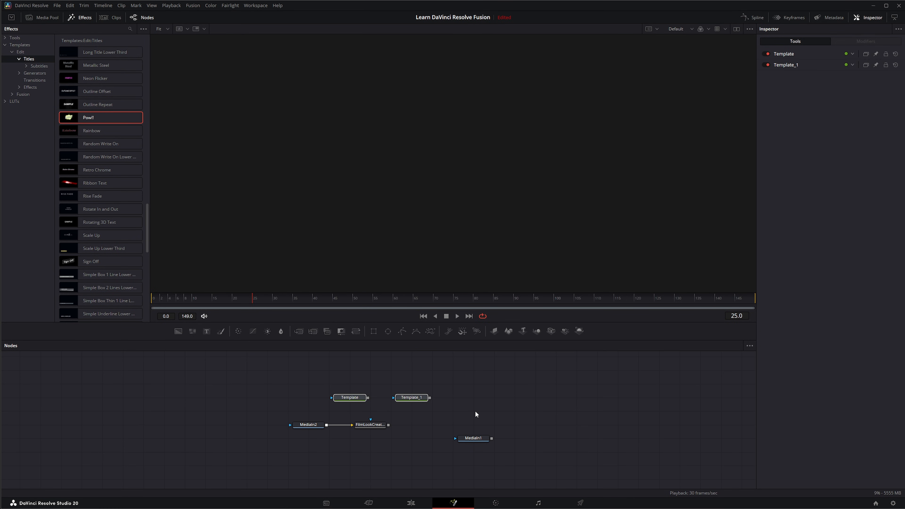
{"action": "key", "text": "Delete"}
{"action": "left_click_drag", "start_coordinate": [427, 388], "coordinate": [374, 446]}
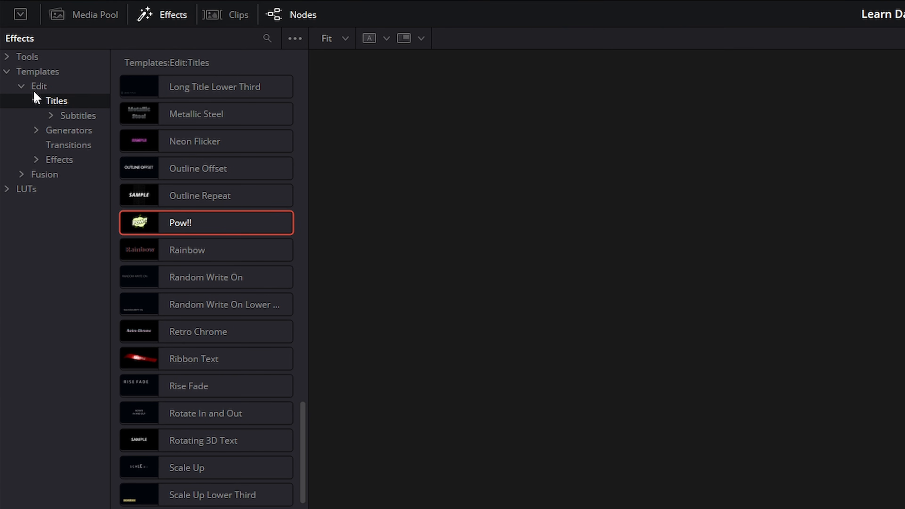
Step: Open the Subtitles category under Titles
{"action": "left_click", "coordinate": [37, 66]}
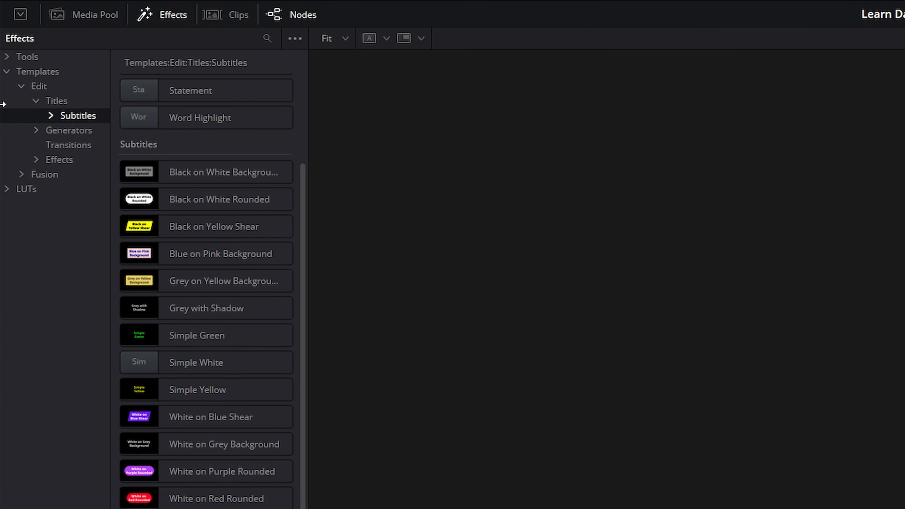
Step: Collapse the Titles category and open the Generators template category
{"action": "left_click", "coordinate": [51, 116]}
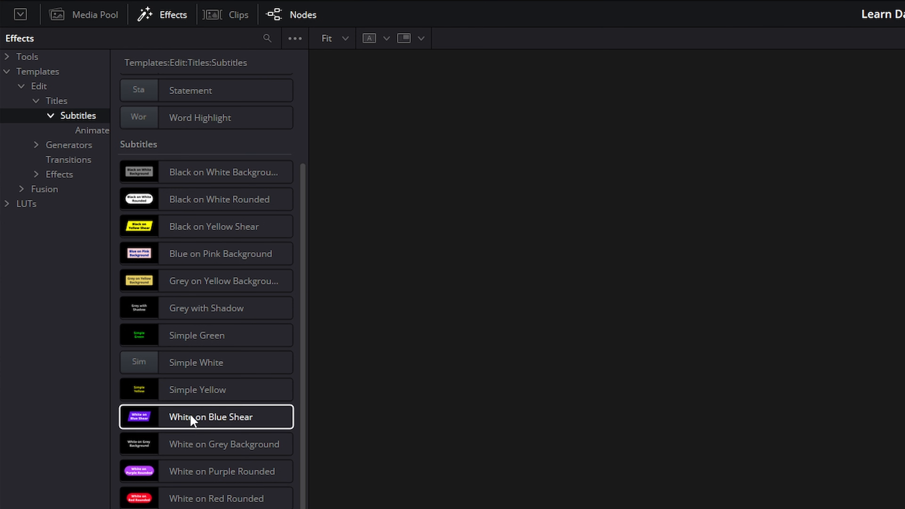
{"action": "scroll", "coordinate": [224, 263], "scroll_direction": "up", "scroll_amount": 3}
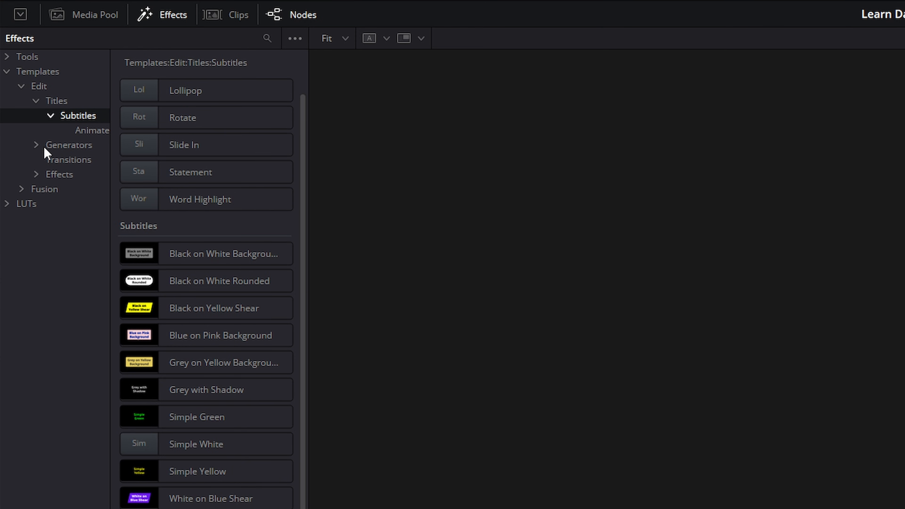
{"action": "left_click", "coordinate": [34, 101]}
{"action": "left_click", "coordinate": [36, 114]}
{"action": "left_click", "coordinate": [68, 116]}
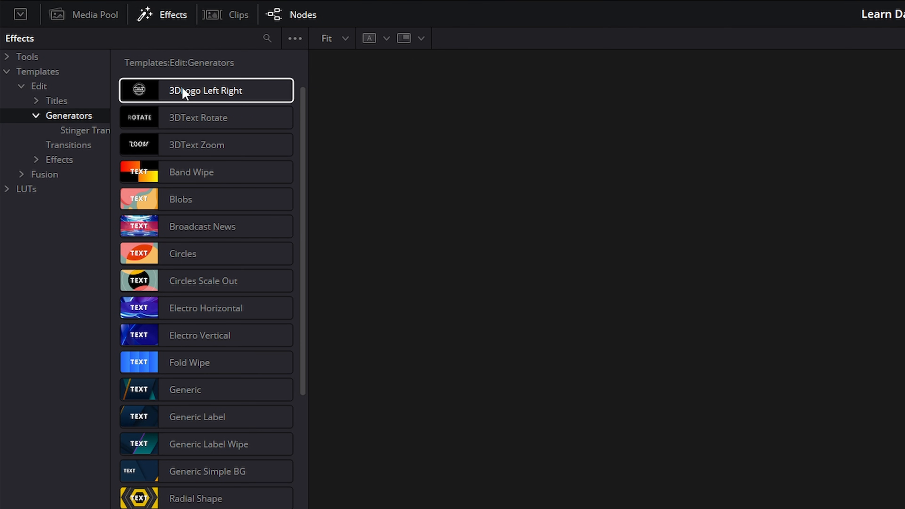
Step: Add the 3DLogo Left Right generator to the node tree, show it in the viewer and play it back
{"action": "left_click_drag", "start_coordinate": [178, 93], "coordinate": [574, 508]}
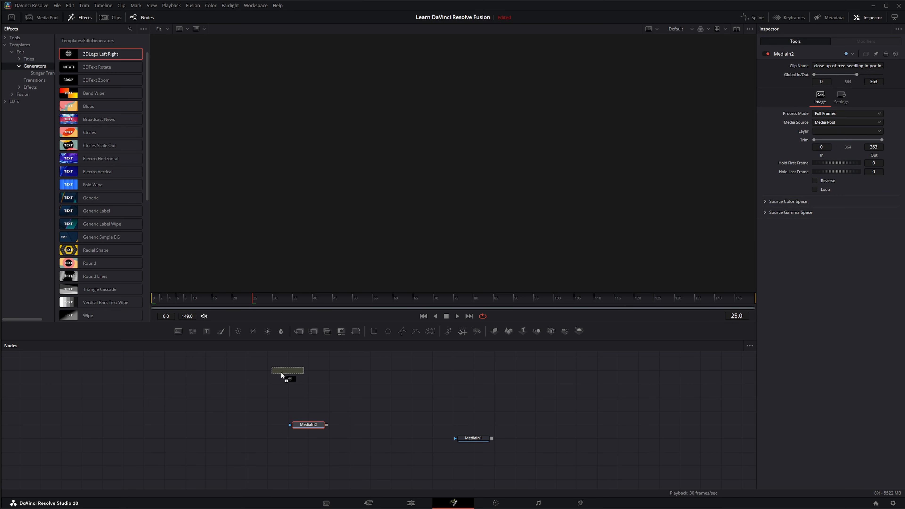
{"action": "left_click_drag", "start_coordinate": [280, 371], "coordinate": [281, 373]}
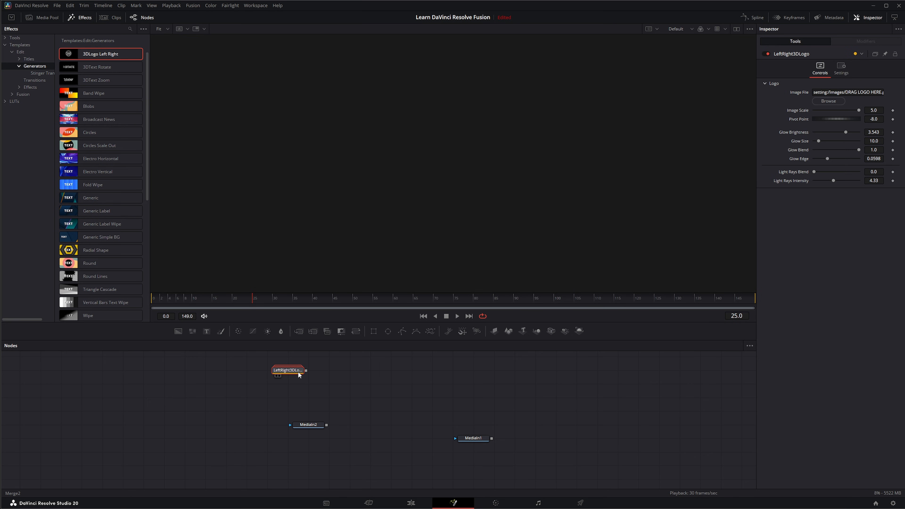
{"action": "key", "text": "1"}
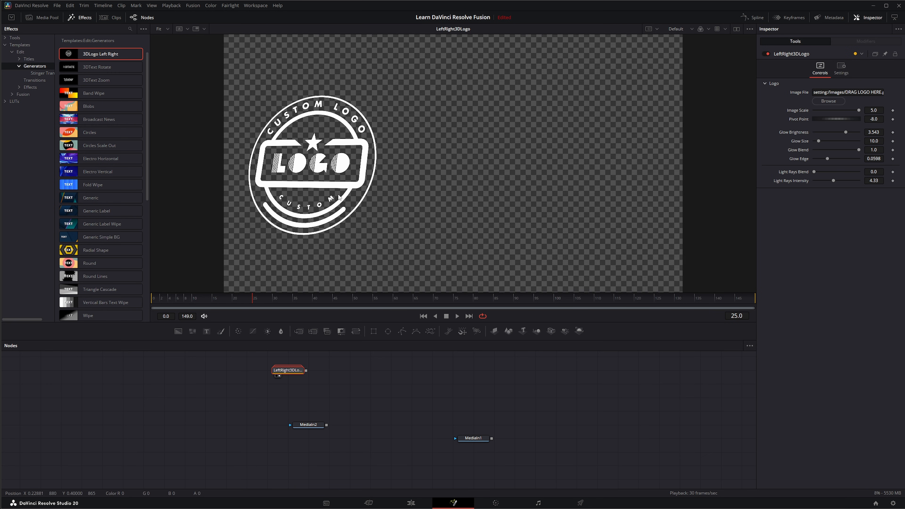
{"action": "left_click", "coordinate": [423, 316]}
{"action": "left_click", "coordinate": [457, 317]}
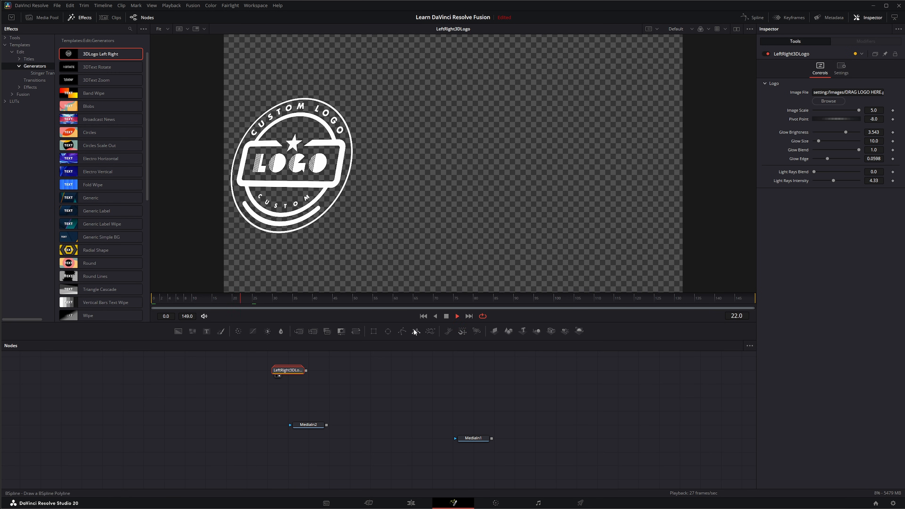
{"action": "left_click", "coordinate": [446, 317]}
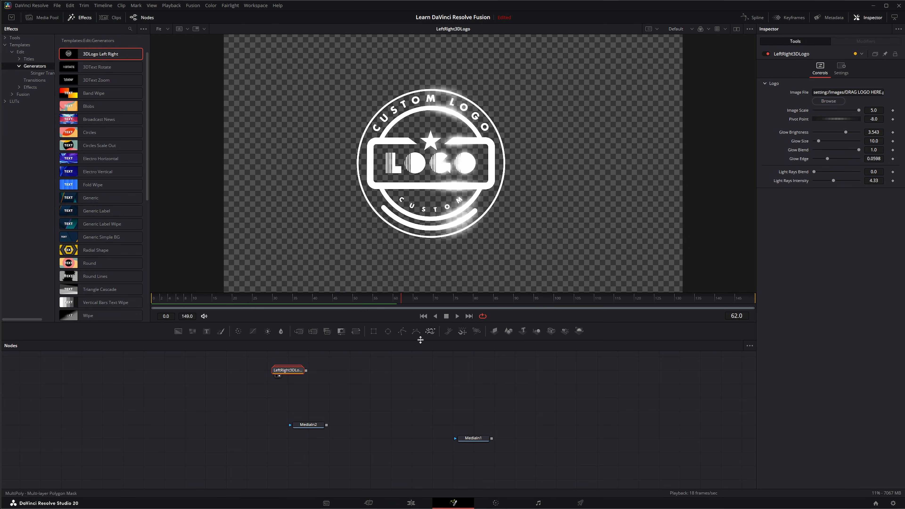
Step: Expand the LeftRight3DLogo macro to inspect its internal nodes, then collapse and delete it
{"action": "left_click", "coordinate": [295, 372]}
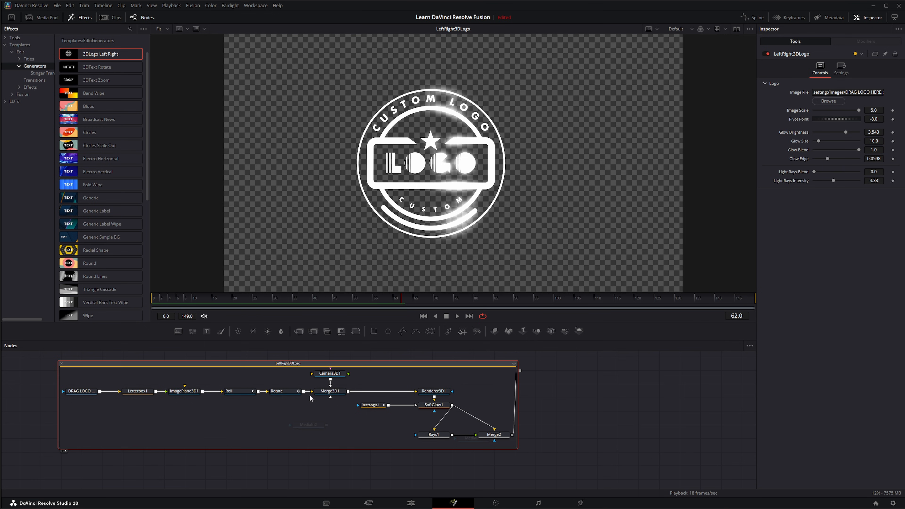
{"action": "left_click", "coordinate": [183, 391]}
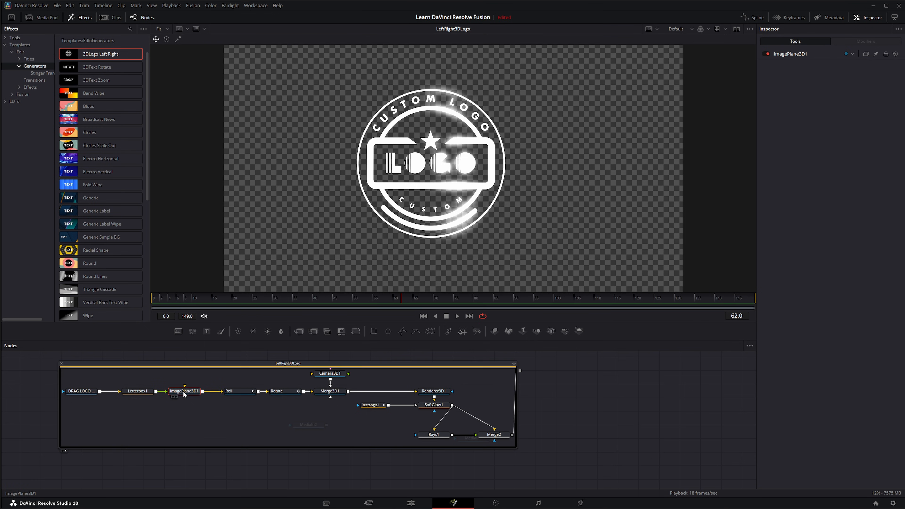
{"action": "left_click", "coordinate": [243, 394]}
{"action": "left_click", "coordinate": [286, 393]}
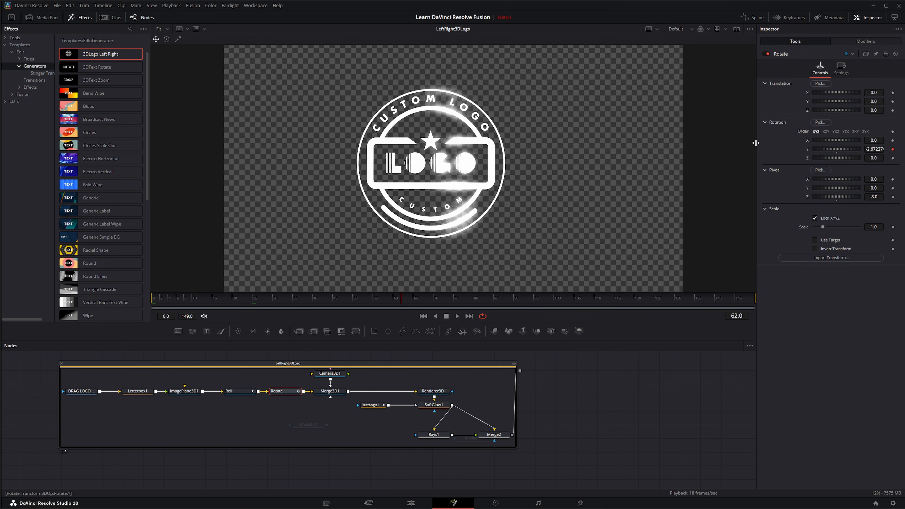
{"action": "left_click", "coordinate": [61, 363]}
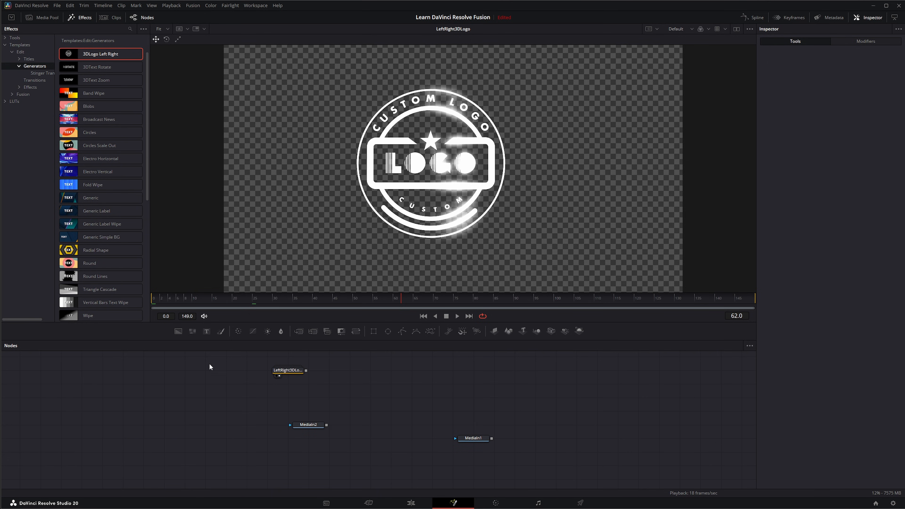
{"action": "left_click_drag", "start_coordinate": [209, 367], "coordinate": [329, 380]}
{"action": "key", "text": "Delete"}
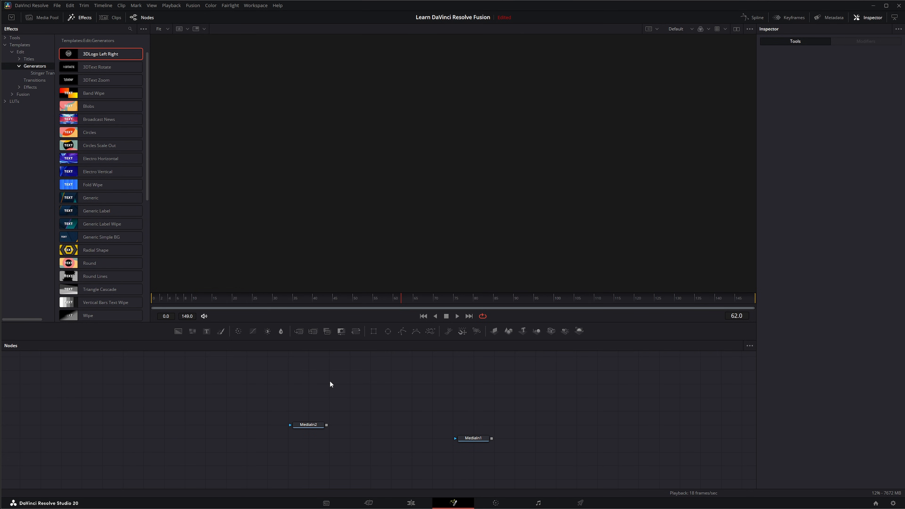
Step: Add the Hexagon Glow generator to the node tree to preview it, then delete it
{"action": "scroll", "coordinate": [92, 159], "scroll_direction": "down", "scroll_amount": 6}
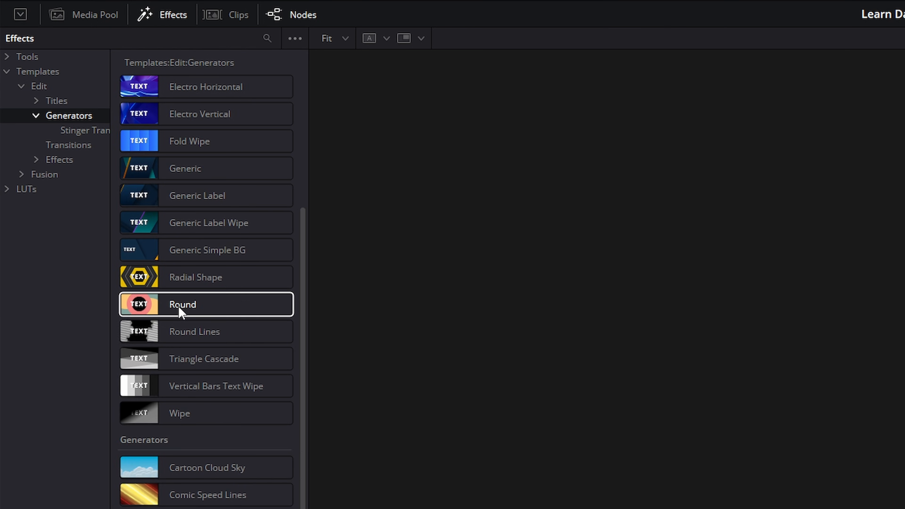
{"action": "scroll", "coordinate": [181, 317], "scroll_direction": "down", "scroll_amount": 3}
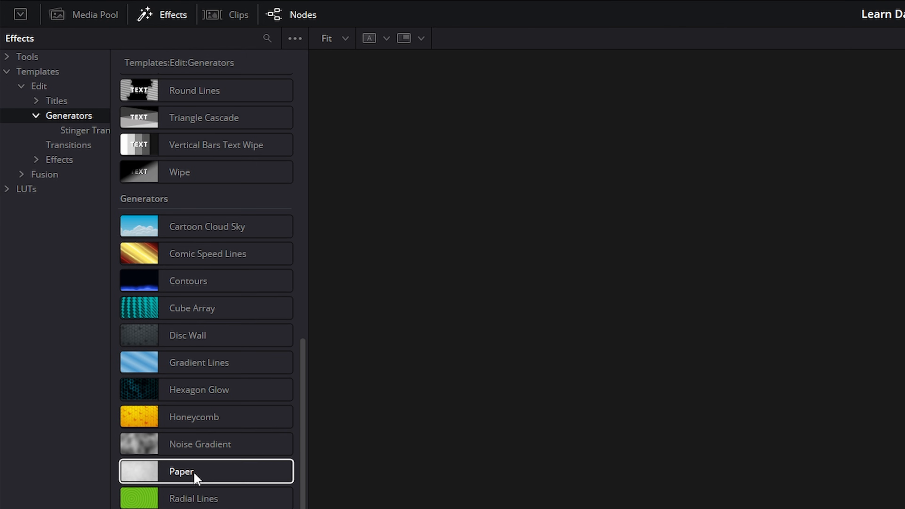
{"action": "left_click_drag", "start_coordinate": [231, 404], "coordinate": [361, 185]}
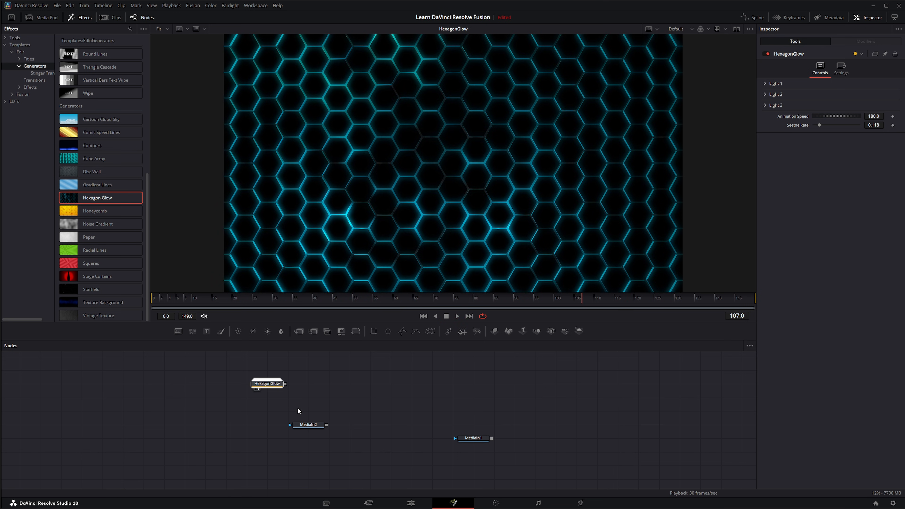
{"action": "key", "text": "Delete"}
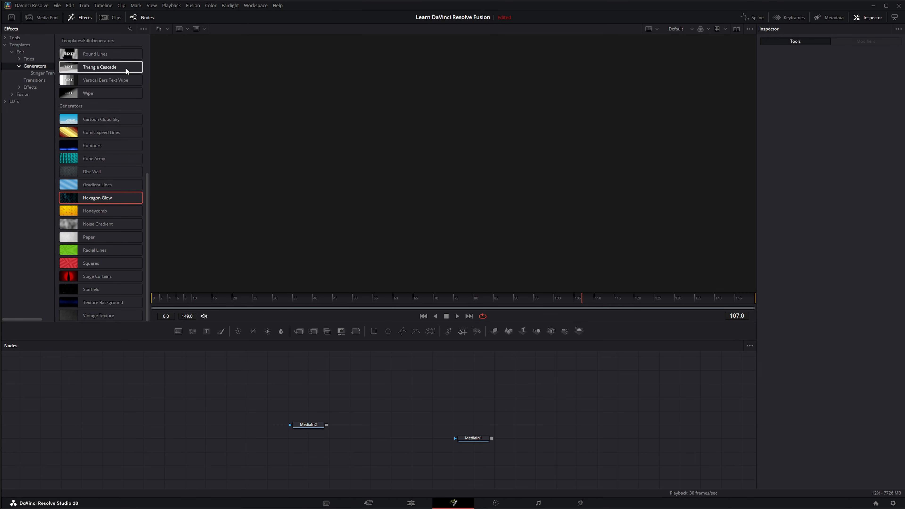
Step: Open the Transitions category and add the Crash Zoom transition to the node tree
{"action": "left_click", "coordinate": [19, 66]}
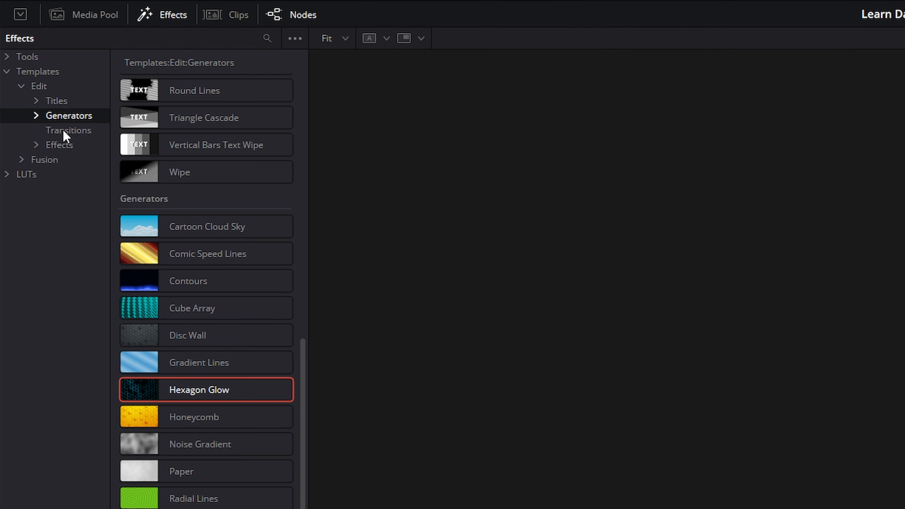
{"action": "left_click", "coordinate": [65, 131]}
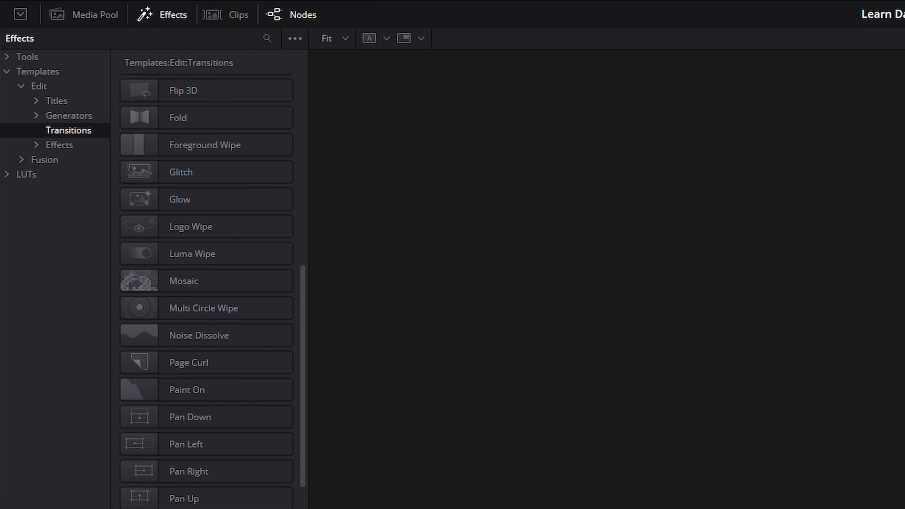
{"action": "scroll", "coordinate": [150, 311], "scroll_direction": "down", "scroll_amount": 5}
{"action": "scroll", "coordinate": [178, 314], "scroll_direction": "up", "scroll_amount": 10}
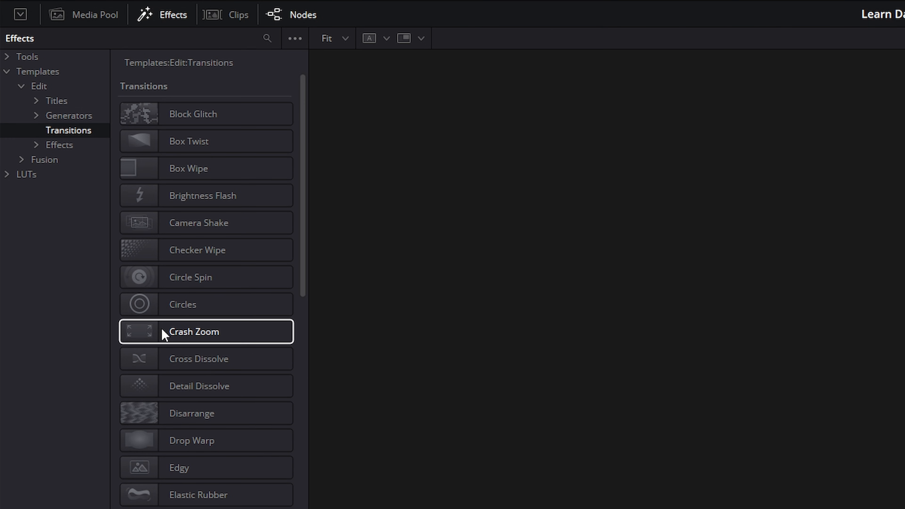
{"action": "left_click_drag", "start_coordinate": [162, 330], "coordinate": [361, 397]}
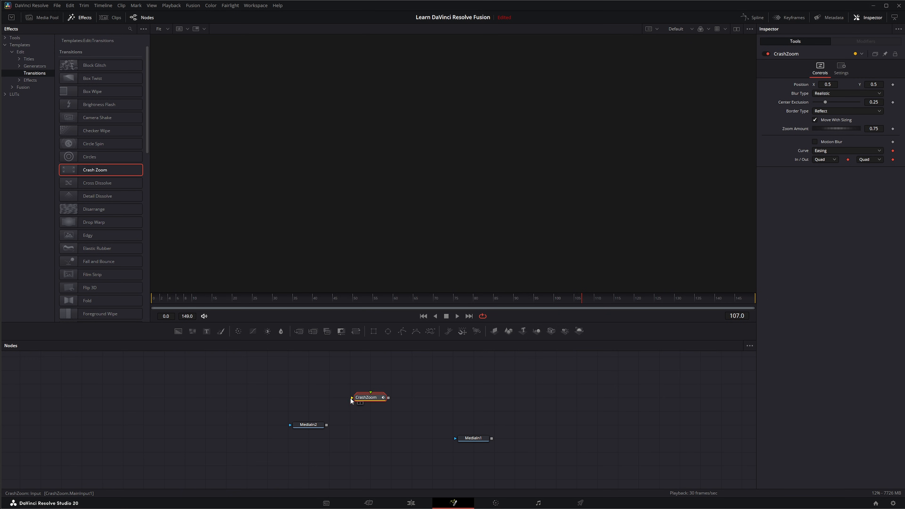
Step: Connect MediaIn2 and a new media input clip to Crash Zoom, then view and play the transition
{"action": "left_click_drag", "start_coordinate": [328, 423], "coordinate": [352, 398]}
{"action": "left_click_drag", "start_coordinate": [904, 335], "coordinate": [370, 393]}
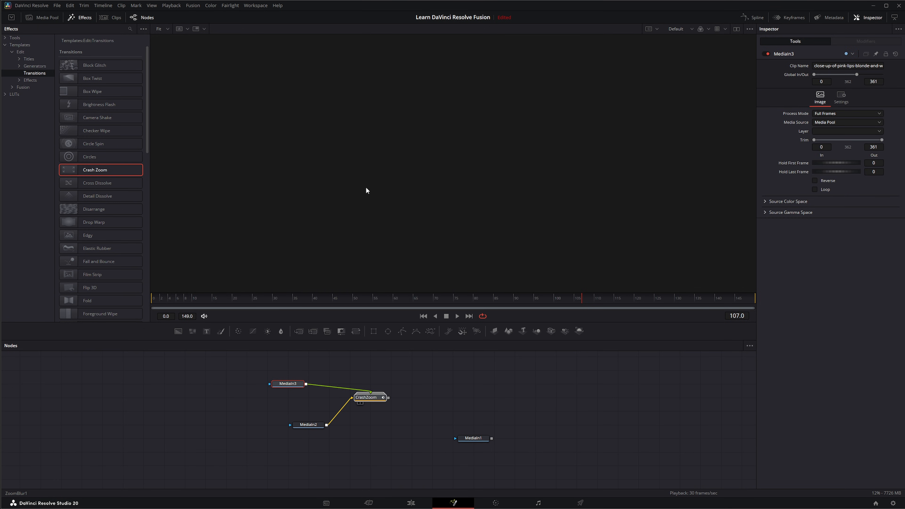
{"action": "key", "text": "1"}
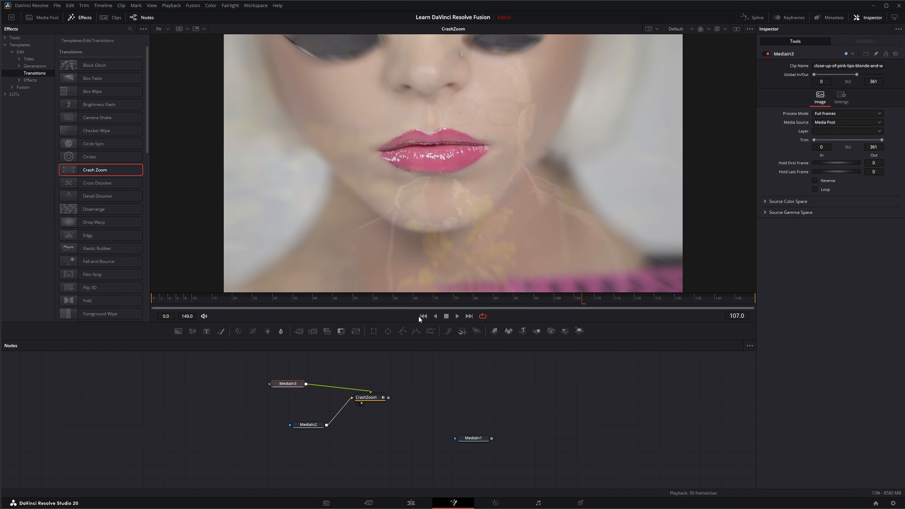
{"action": "left_click", "coordinate": [422, 315]}
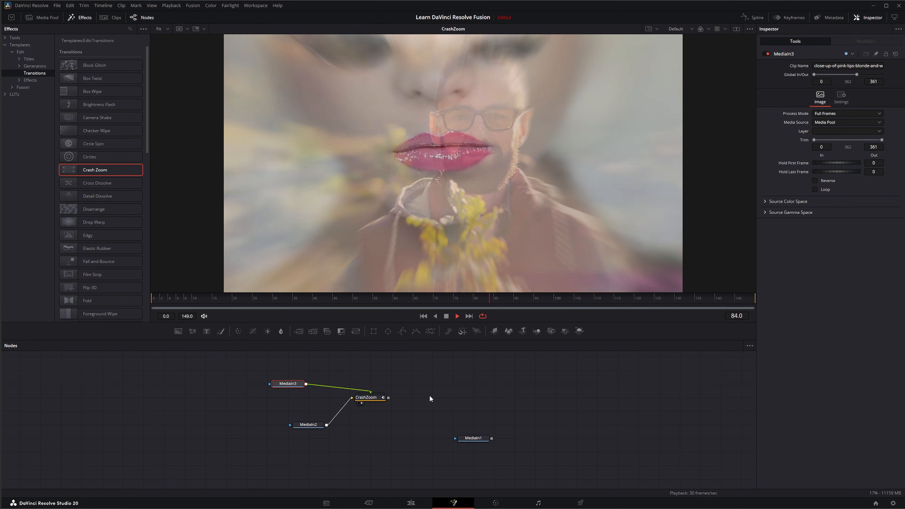
Step: Expand the CrashZoom macro to inspect its nodes, then collapse and delete it
{"action": "double_click", "coordinate": [371, 398]}
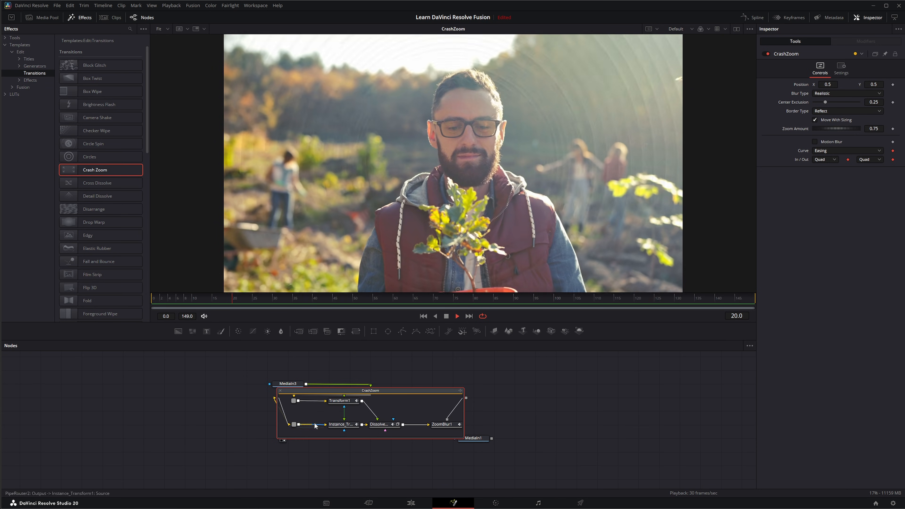
{"action": "left_click", "coordinate": [281, 391]}
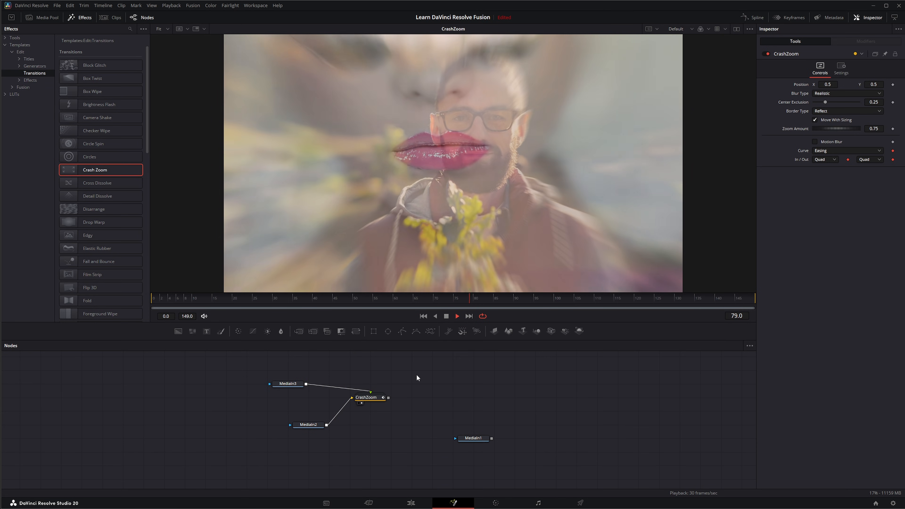
{"action": "left_click_drag", "start_coordinate": [416, 374], "coordinate": [379, 417]}
{"action": "key", "text": "Delete"}
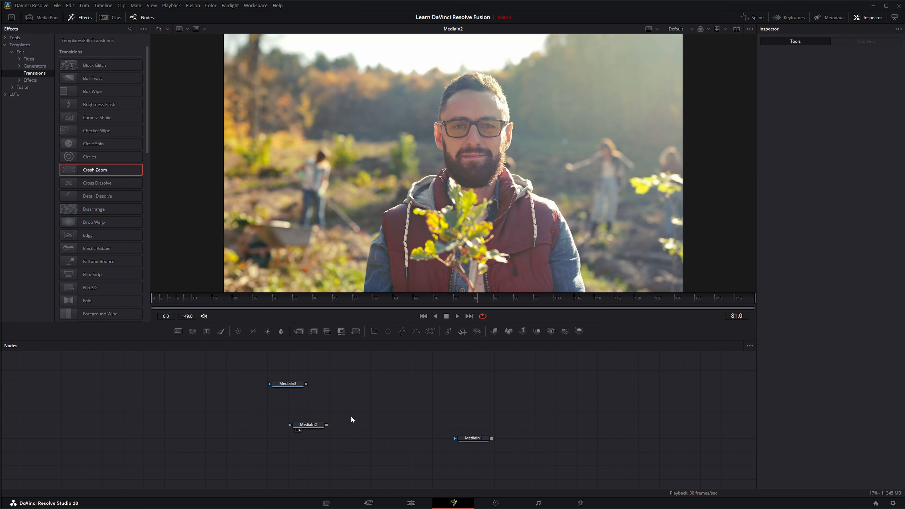
Step: Add the RGB Splitter transition between MediaIn3 and MediaIn2, show it in the viewer and play it
{"action": "scroll", "coordinate": [102, 221], "scroll_direction": "down", "scroll_amount": 10}
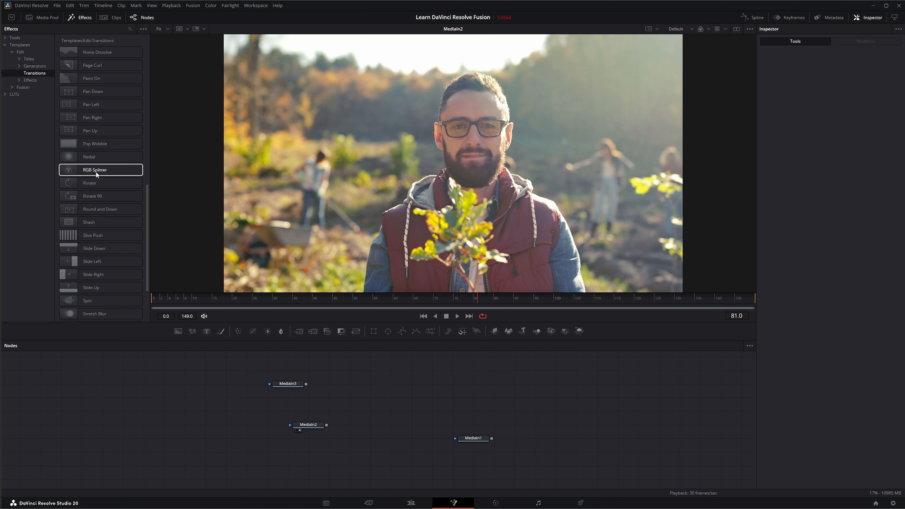
{"action": "left_click_drag", "start_coordinate": [363, 379], "coordinate": [351, 384]}
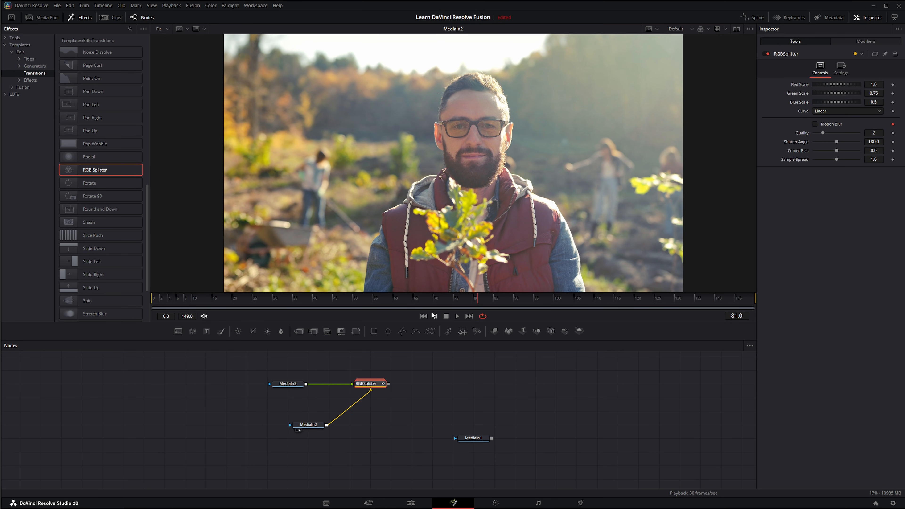
{"action": "left_click", "coordinate": [422, 316]}
{"action": "left_click", "coordinate": [458, 316]}
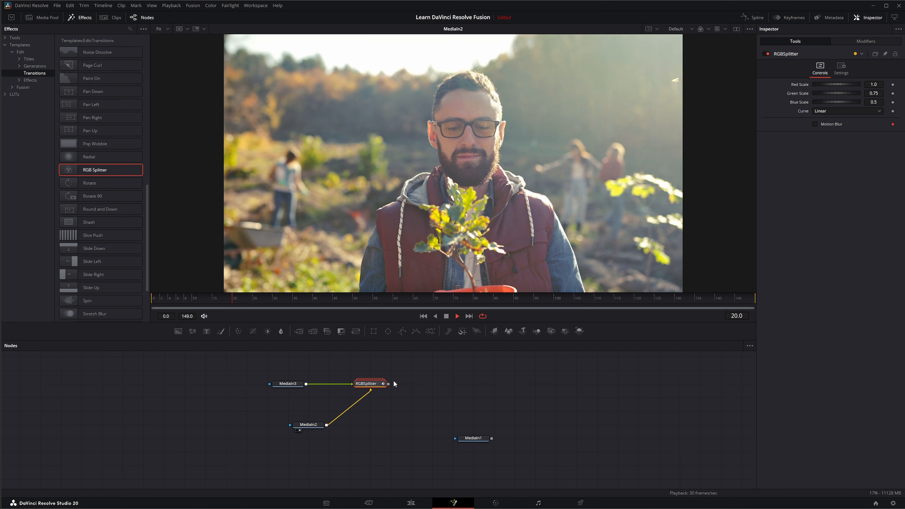
{"action": "left_click_drag", "start_coordinate": [368, 386], "coordinate": [398, 290]}
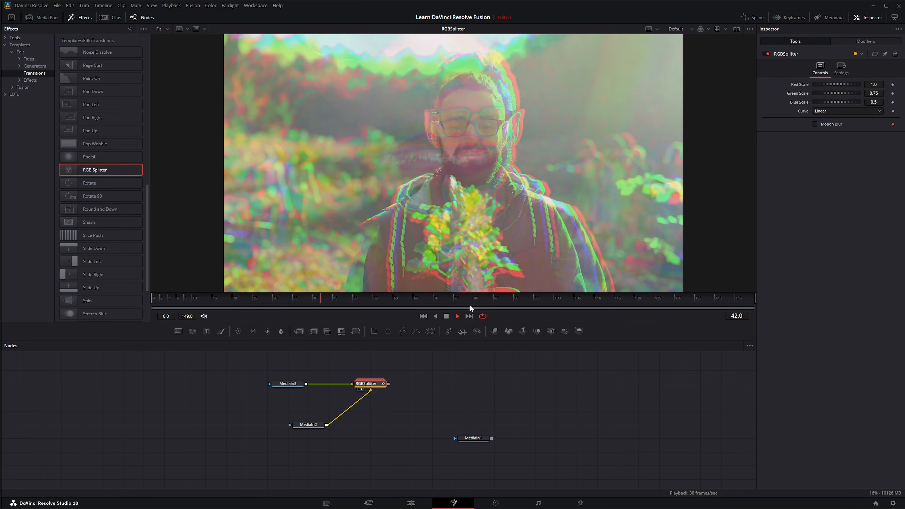
{"action": "left_click", "coordinate": [447, 317]}
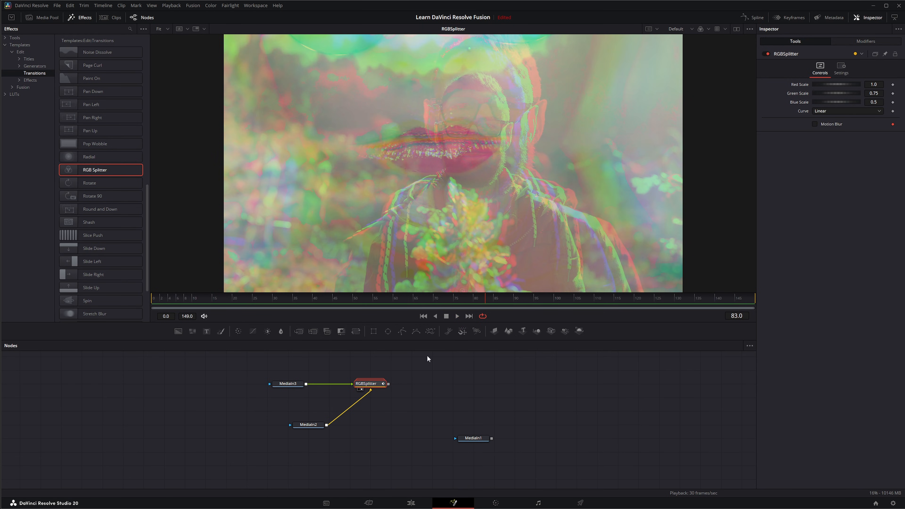
Step: Expand the RGBSplitter macro to inspect its internal nodes, then collapse it
{"action": "double_click", "coordinate": [364, 386]}
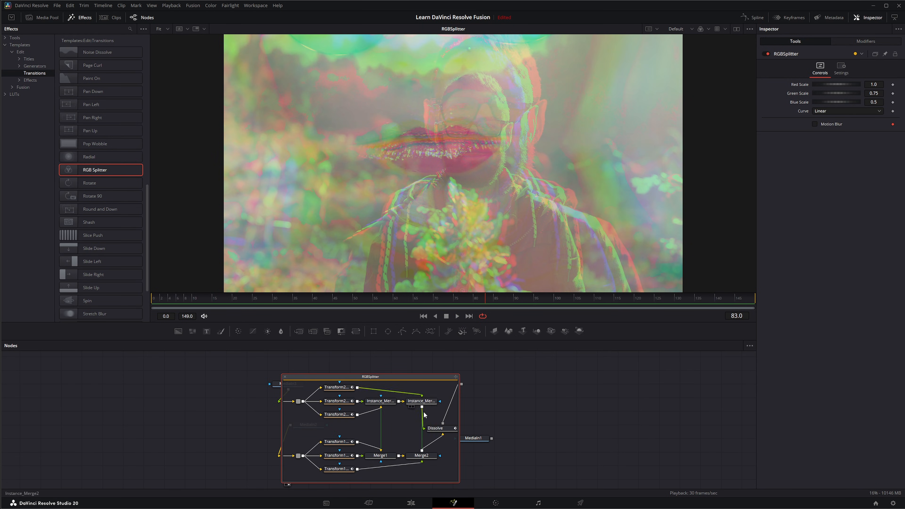
{"action": "left_click", "coordinate": [285, 377]}
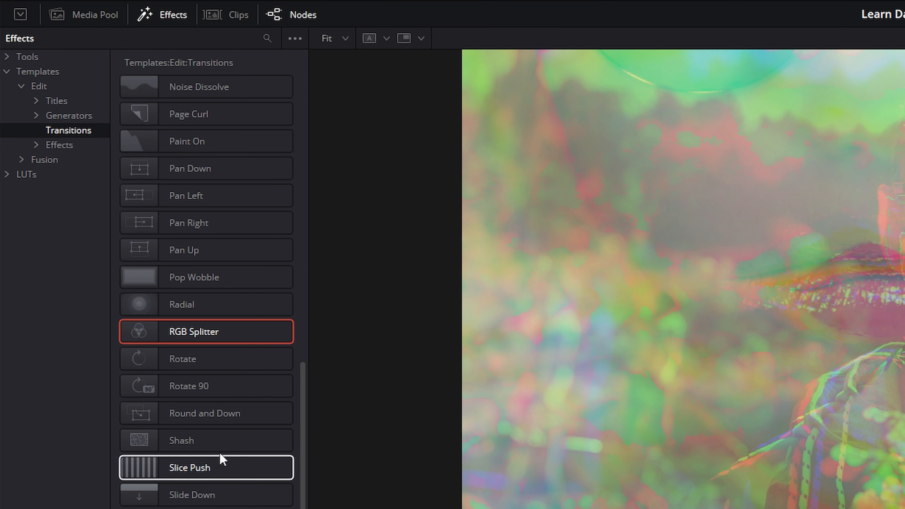
Step: Open the Effects template category
{"action": "scroll", "coordinate": [210, 435], "scroll_direction": "down", "scroll_amount": 3}
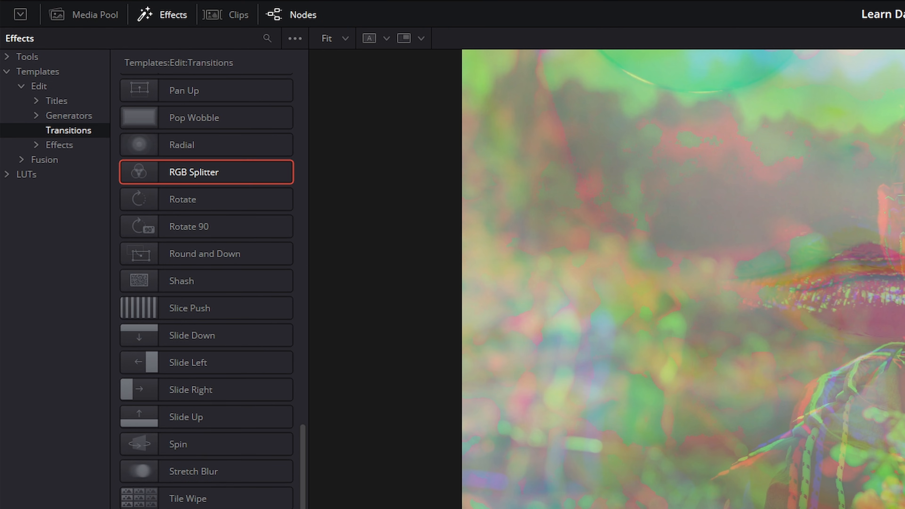
{"action": "scroll", "coordinate": [194, 299], "scroll_direction": "up", "scroll_amount": 8}
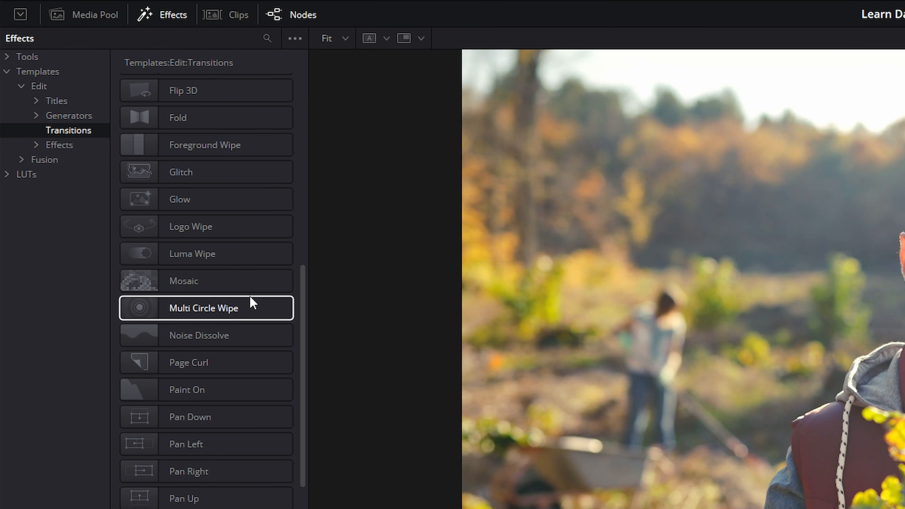
{"action": "left_click", "coordinate": [59, 145]}
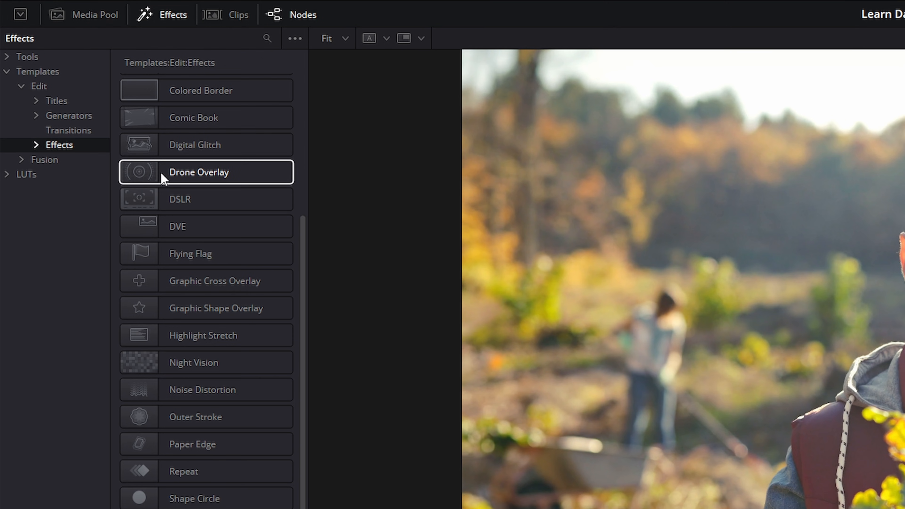
Step: Add the Digital Glitch effect, connect MediaIn2 into it, show it in the viewer and play it
{"action": "left_click_drag", "start_coordinate": [157, 145], "coordinate": [370, 383]}
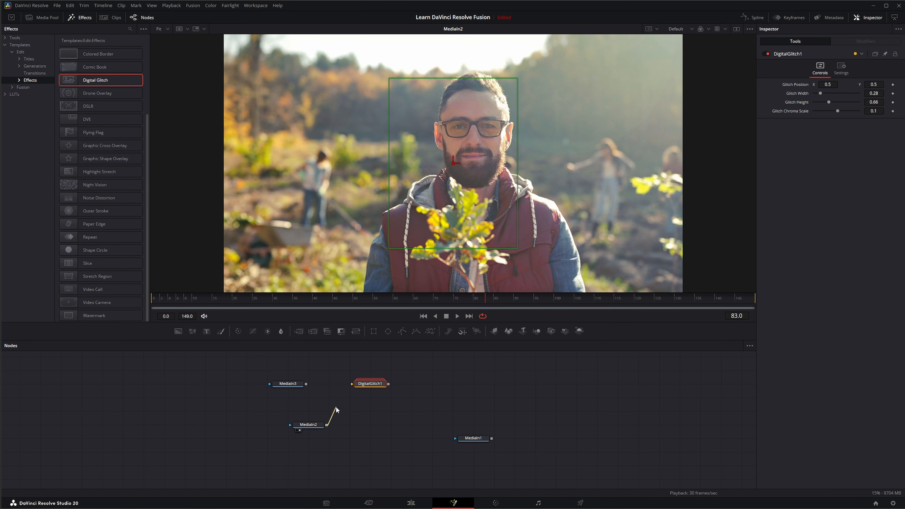
{"action": "left_click_drag", "start_coordinate": [336, 409], "coordinate": [352, 386]}
{"action": "key", "text": "1"}
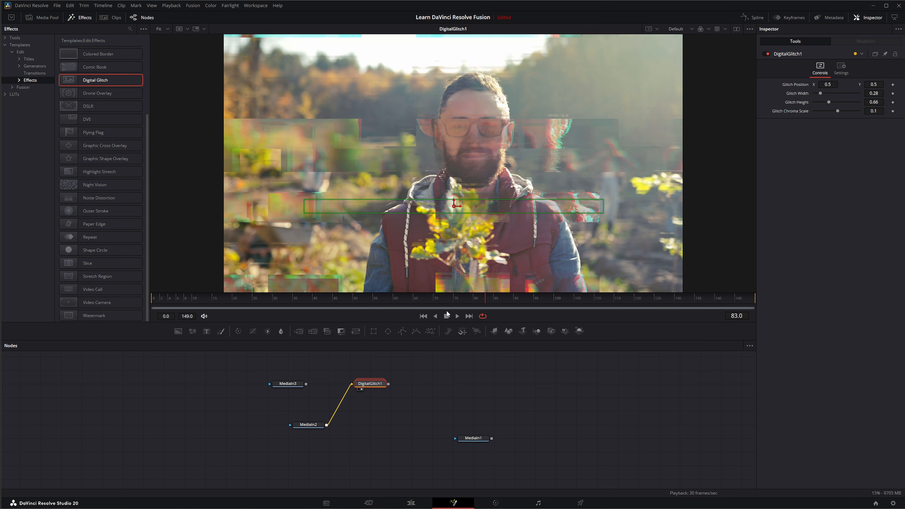
{"action": "left_click", "coordinate": [458, 316]}
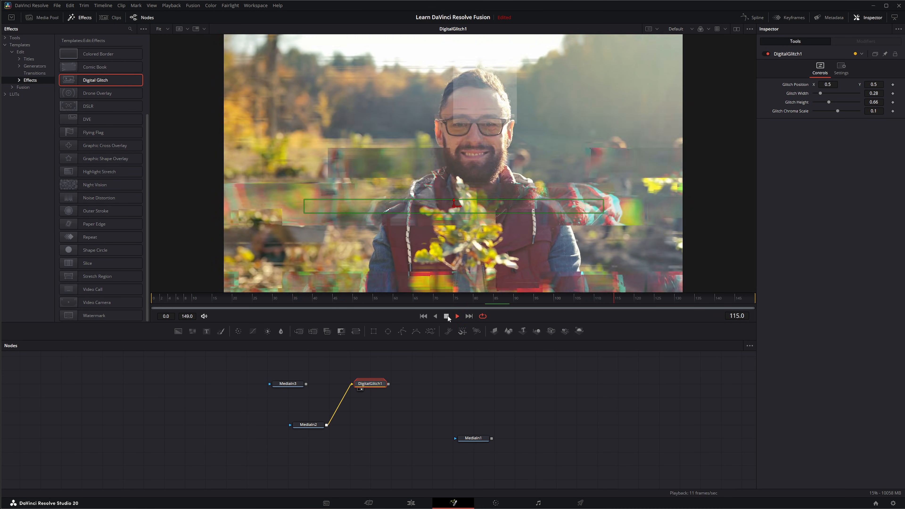
{"action": "left_click", "coordinate": [446, 316]}
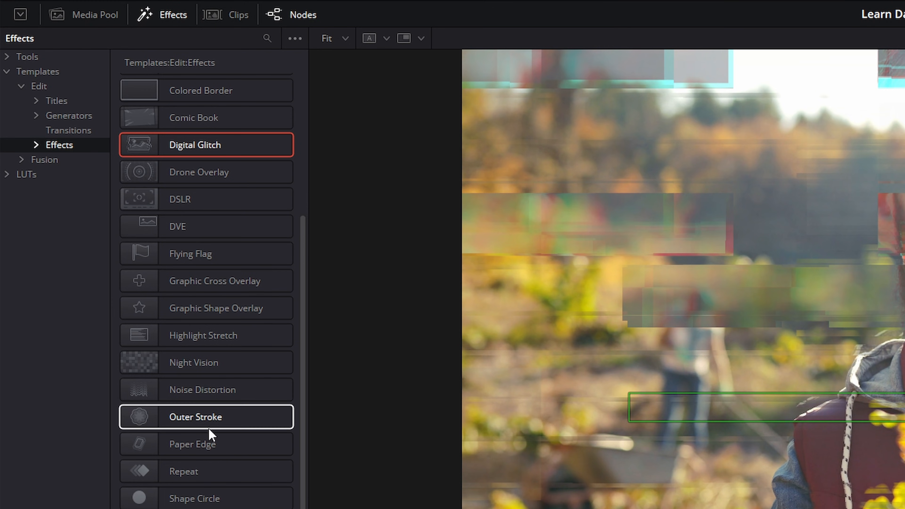
Step: Browse the Edit Effects templates list, then open the Fusion templates' Tools category
{"action": "scroll", "coordinate": [102, 217], "scroll_direction": "up", "scroll_amount": 3}
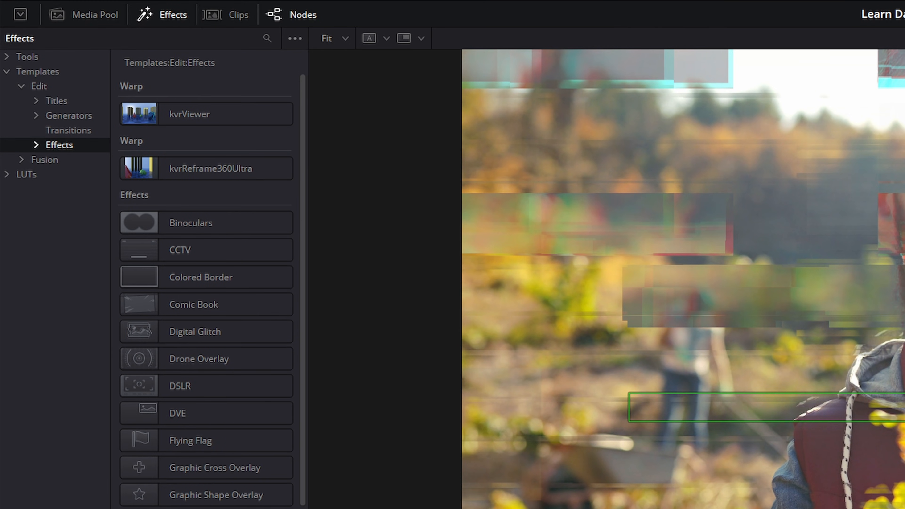
{"action": "scroll", "coordinate": [187, 452], "scroll_direction": "down", "scroll_amount": 5}
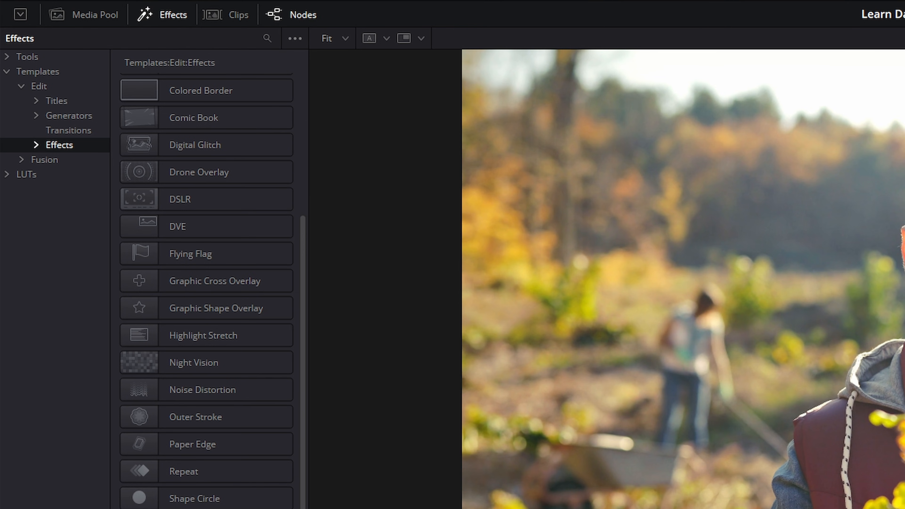
{"action": "scroll", "coordinate": [204, 414], "scroll_direction": "up", "scroll_amount": 2}
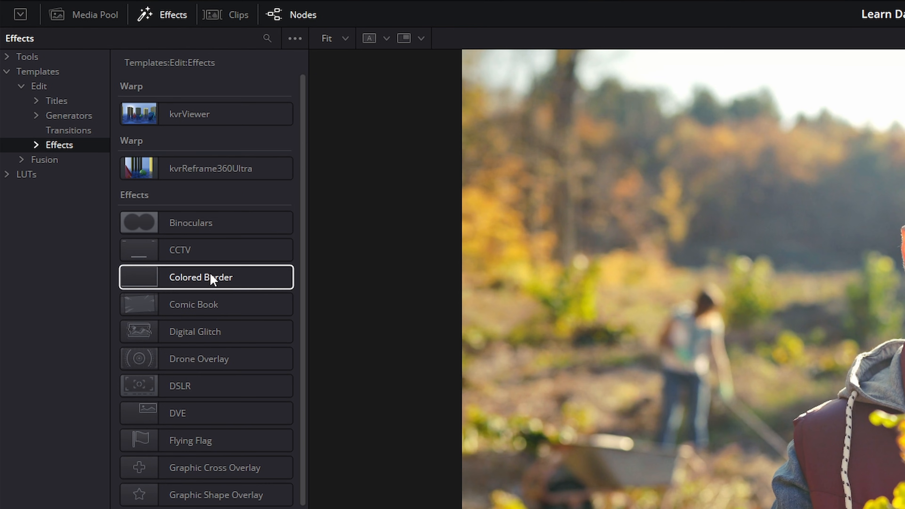
{"action": "scroll", "coordinate": [208, 369], "scroll_direction": "down", "scroll_amount": 1}
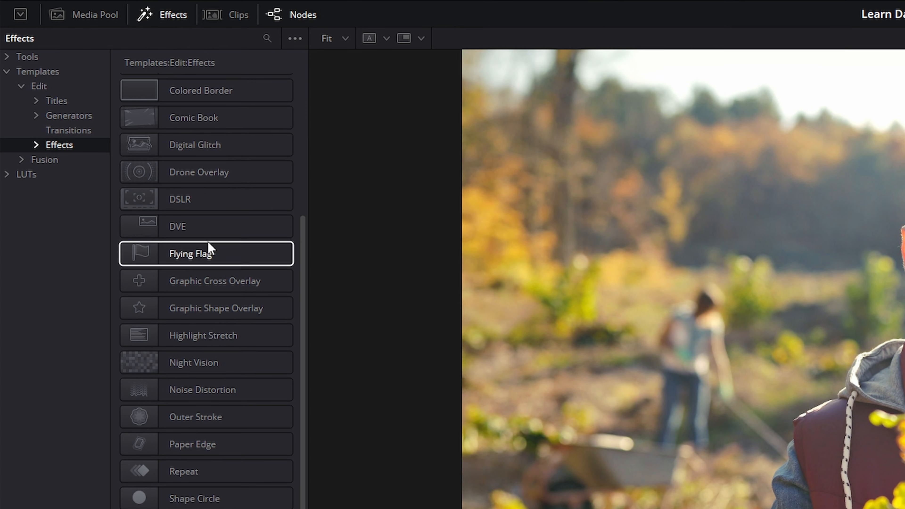
{"action": "left_click", "coordinate": [36, 145]}
{"action": "left_click", "coordinate": [36, 145]}
{"action": "left_click", "coordinate": [61, 162]}
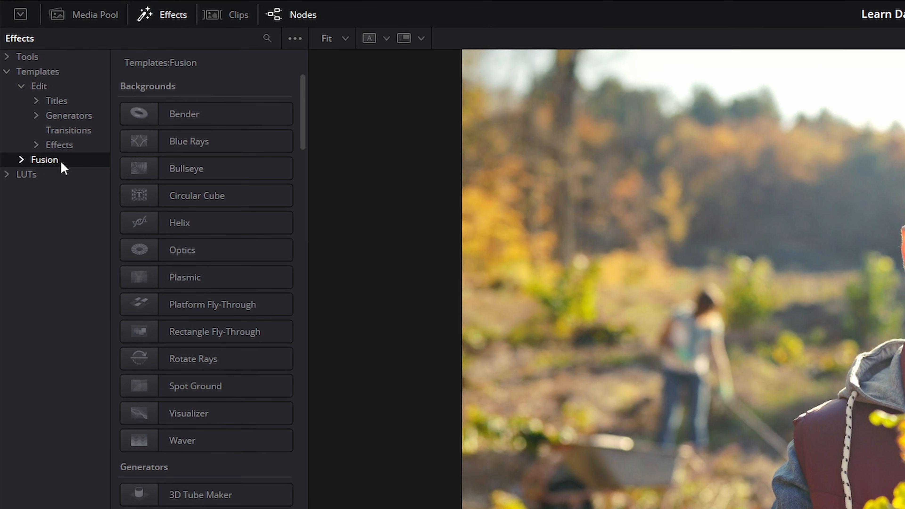
{"action": "left_click", "coordinate": [21, 159]}
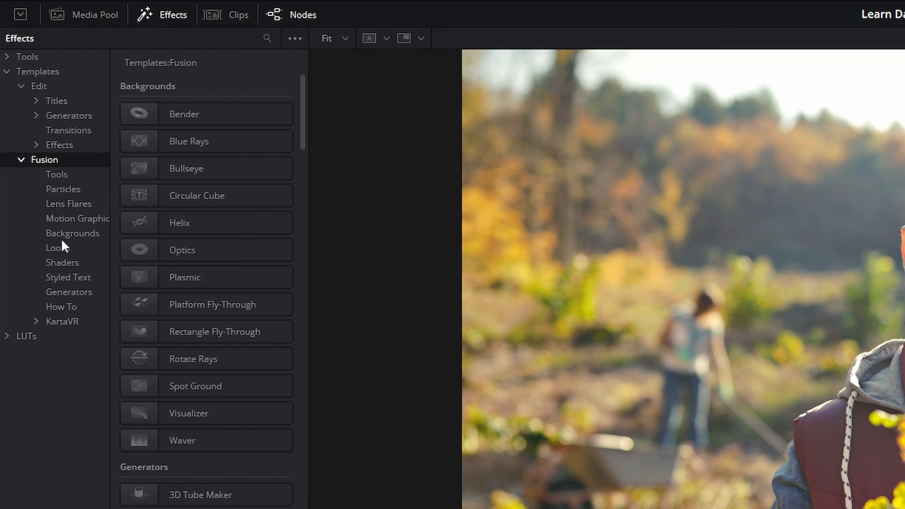
{"action": "left_click", "coordinate": [64, 175]}
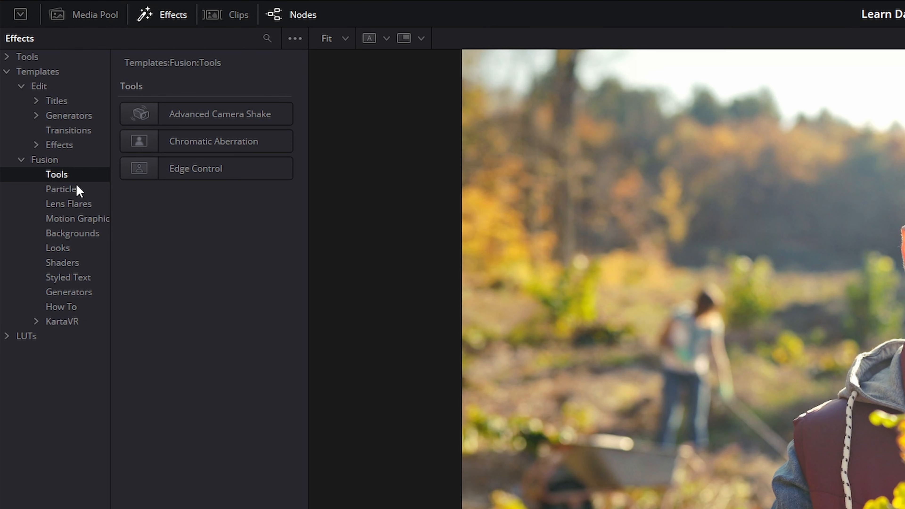
Step: Add the Advanced Camera Shake tool after MediaIn3, show it in the viewer and play it
{"action": "left_click_drag", "start_coordinate": [172, 107], "coordinate": [725, 508]}
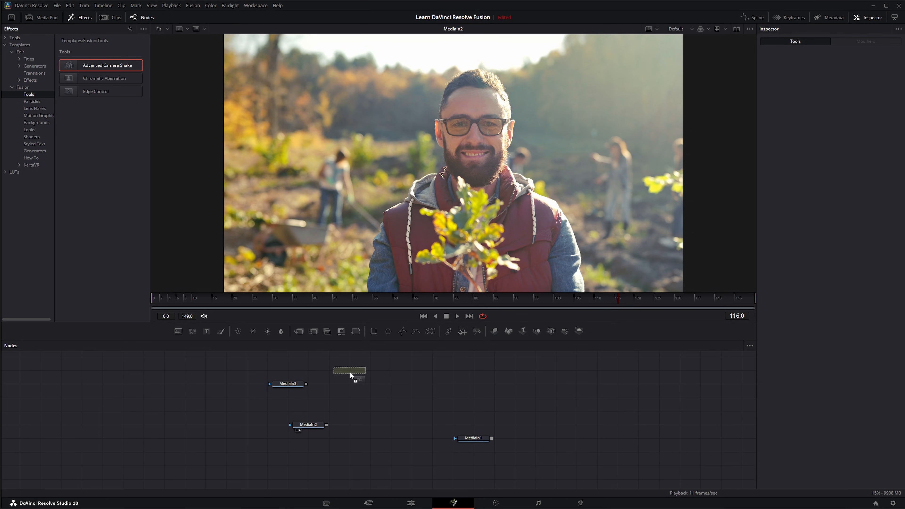
{"action": "left_click_drag", "start_coordinate": [363, 393], "coordinate": [375, 150]}
{"action": "left_click", "coordinate": [457, 314]}
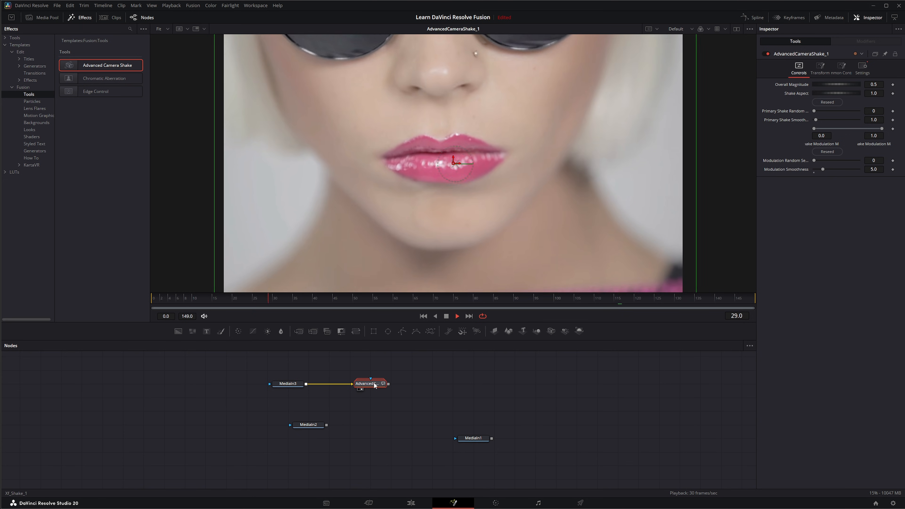
Step: Expand the AdvancedCameraShake macro to inspect its nodes, then collapse and delete it
{"action": "left_click", "coordinate": [383, 384]}
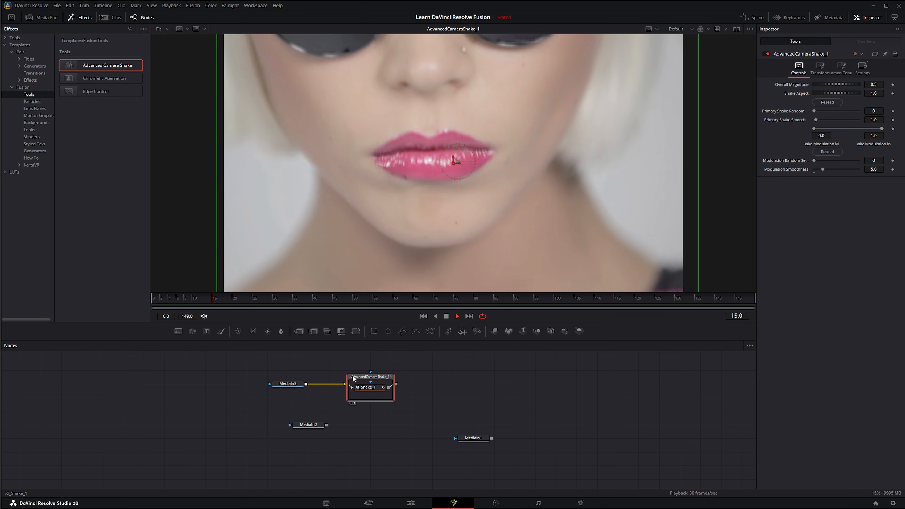
{"action": "left_click", "coordinate": [391, 376]}
{"action": "left_click_drag", "start_coordinate": [429, 365], "coordinate": [369, 399]}
{"action": "key", "text": "Delete"}
Step: Add the Embers particle template from the Particles category, show it in the viewer and play from the start
{"action": "left_click", "coordinate": [31, 101]}
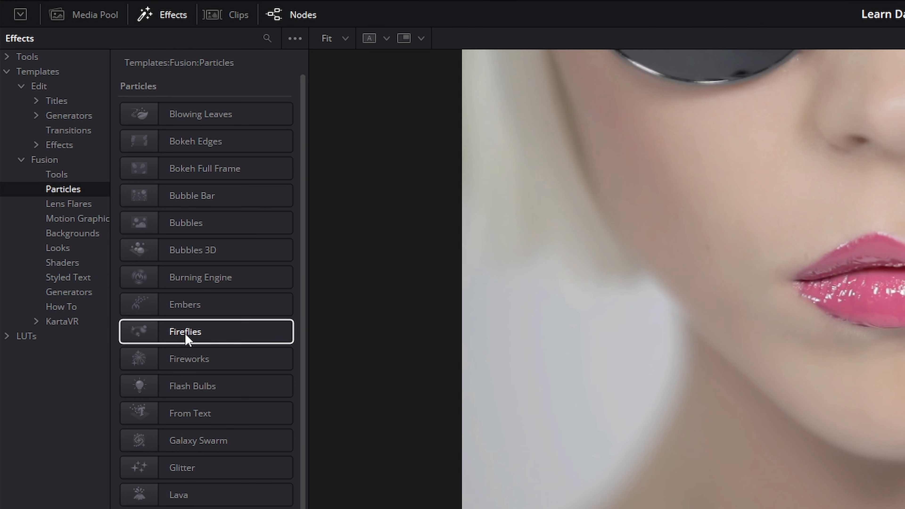
{"action": "left_click", "coordinate": [173, 306]}
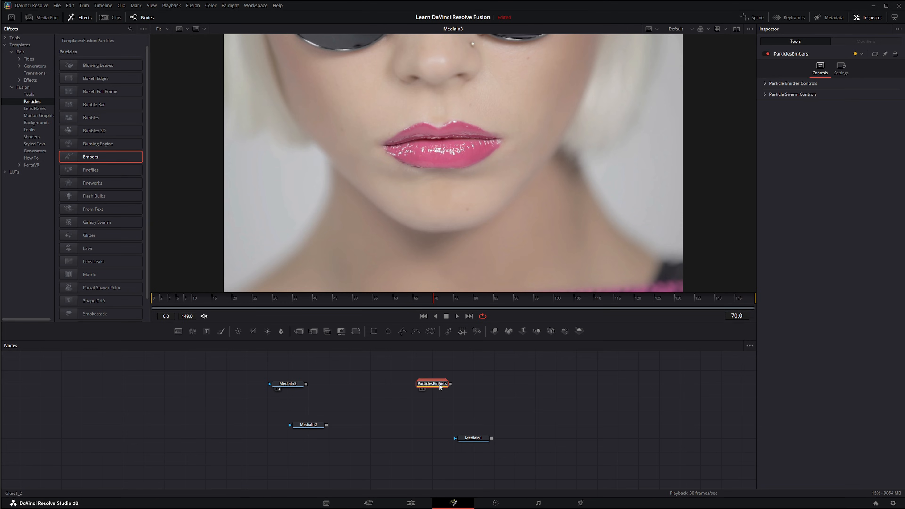
{"action": "left_click_drag", "start_coordinate": [445, 384], "coordinate": [436, 182]}
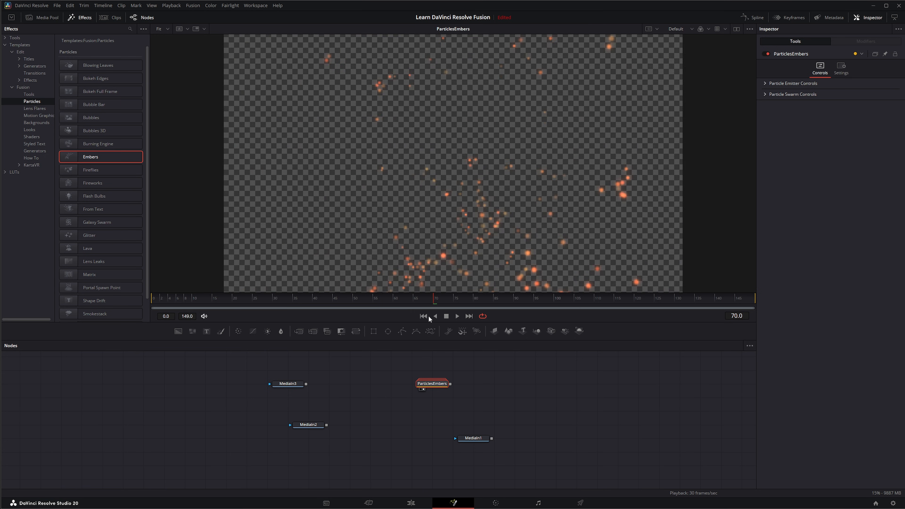
{"action": "left_click", "coordinate": [424, 316]}
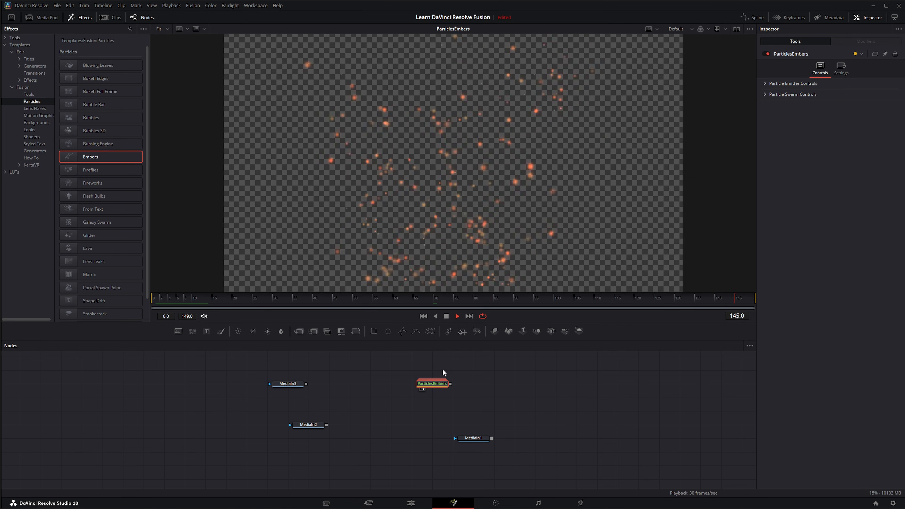
Step: Expand the ParticlesEmbers macro to inspect its nodes, then collapse and delete it
{"action": "double_click", "coordinate": [433, 384]}
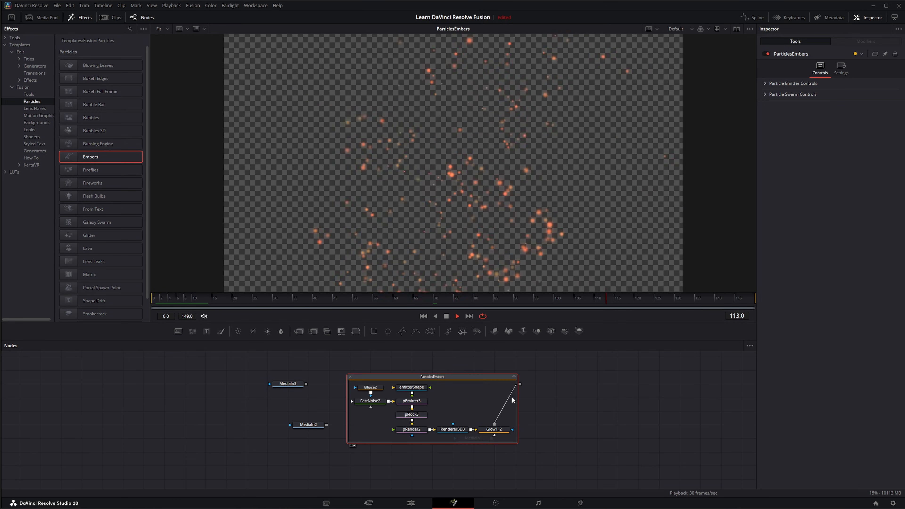
{"action": "left_click", "coordinate": [350, 377]}
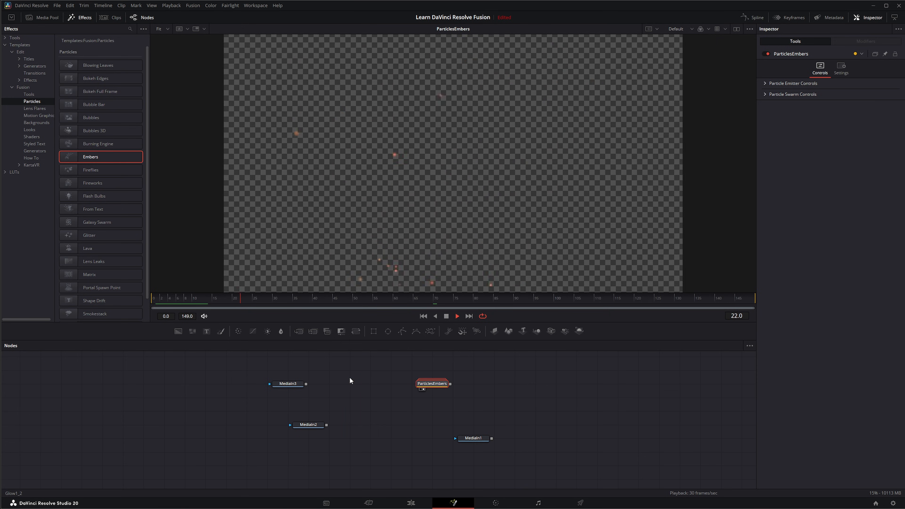
{"action": "left_click_drag", "start_coordinate": [395, 363], "coordinate": [481, 399]}
{"action": "key", "text": "Delete"}
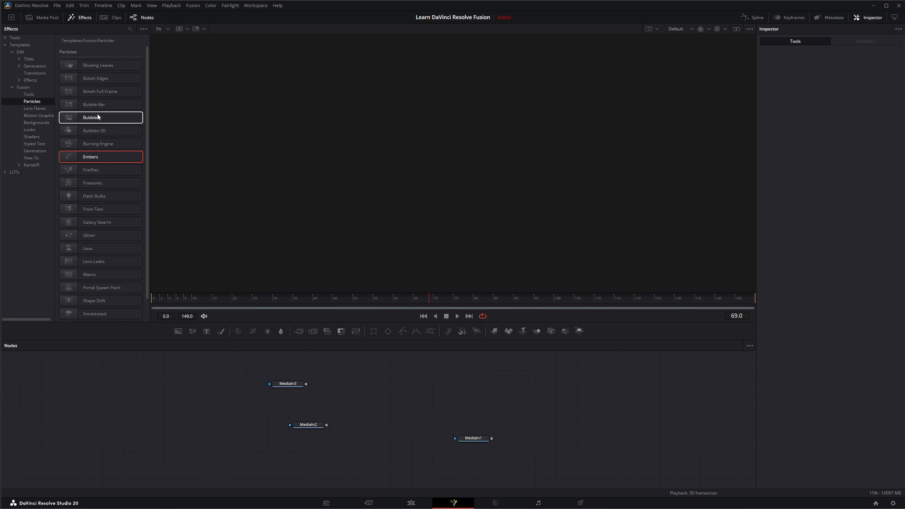
Step: Open the Lens Flares category, add Lens Flare V07 after MediaIn2 and show it in the viewer
{"action": "scroll", "coordinate": [89, 214], "scroll_direction": "down", "scroll_amount": 2}
{"action": "scroll", "coordinate": [185, 464], "scroll_direction": "up", "scroll_amount": 1}
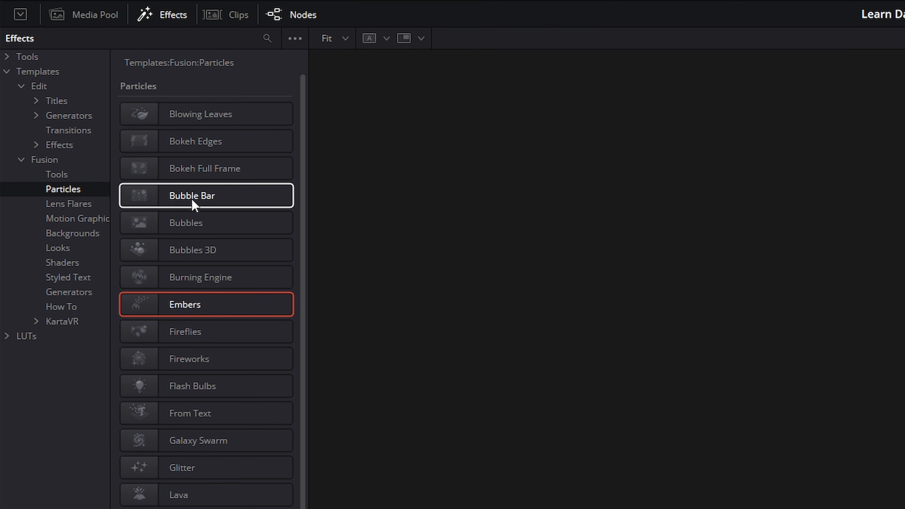
{"action": "left_click", "coordinate": [67, 204]}
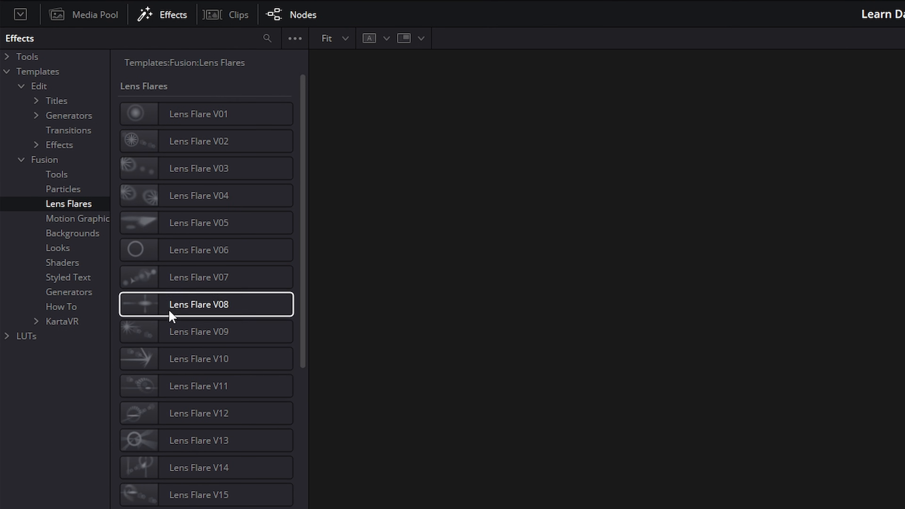
{"action": "scroll", "coordinate": [201, 463], "scroll_direction": "down", "scroll_amount": 5}
{"action": "scroll", "coordinate": [203, 496], "scroll_direction": "down", "scroll_amount": 2}
{"action": "scroll", "coordinate": [202, 474], "scroll_direction": "up", "scroll_amount": 7}
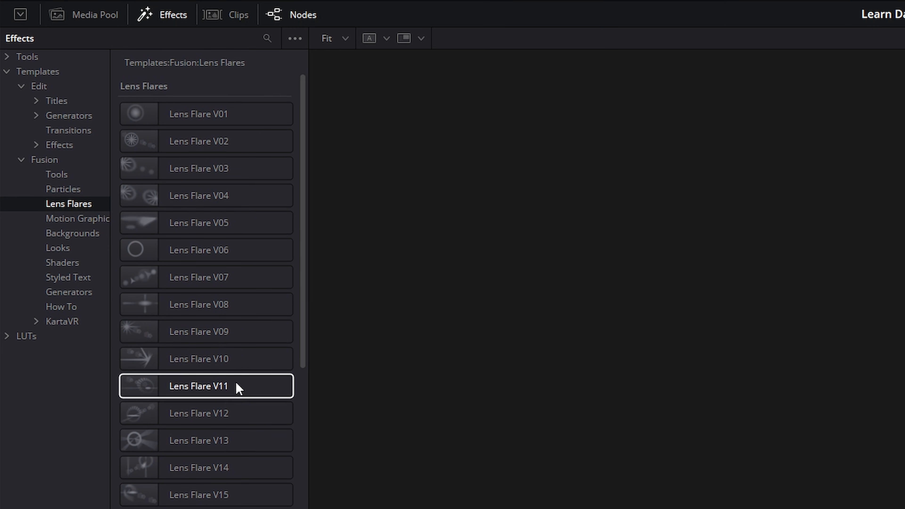
{"action": "left_click", "coordinate": [200, 277]}
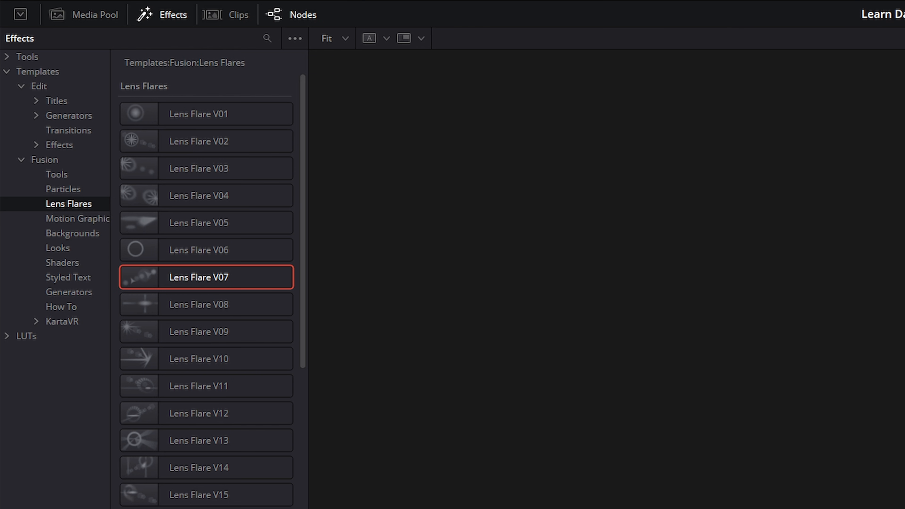
{"action": "left_click_drag", "start_coordinate": [326, 425], "coordinate": [356, 426]}
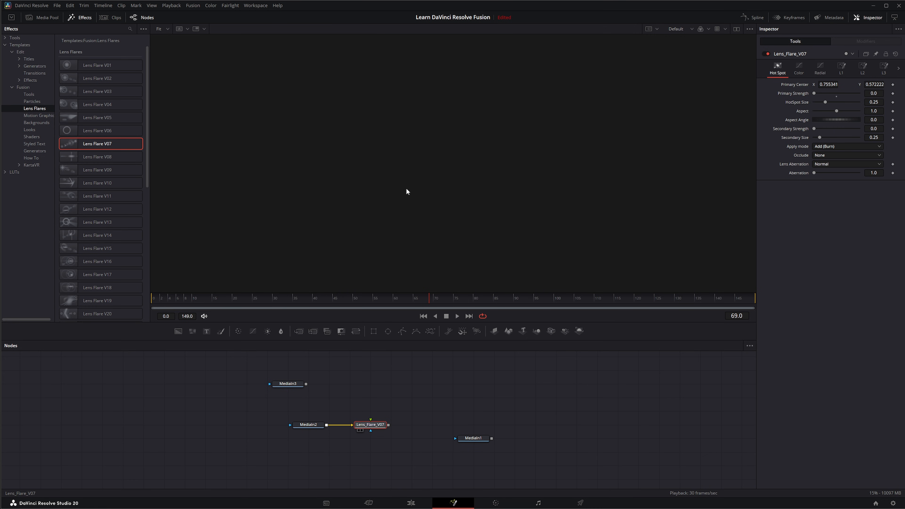
{"action": "key", "text": "1"}
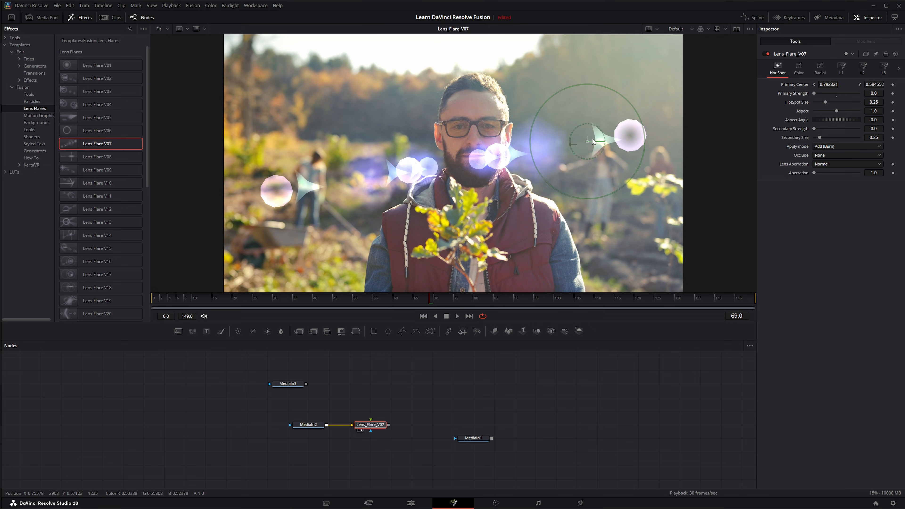
Step: Move the lens flare's center toward the upper right, then look through its Color, Radial, L1, L2 and L3 settings
{"action": "left_click_drag", "start_coordinate": [571, 147], "coordinate": [570, 186]}
{"action": "left_click_drag", "start_coordinate": [581, 102], "coordinate": [595, 93]}
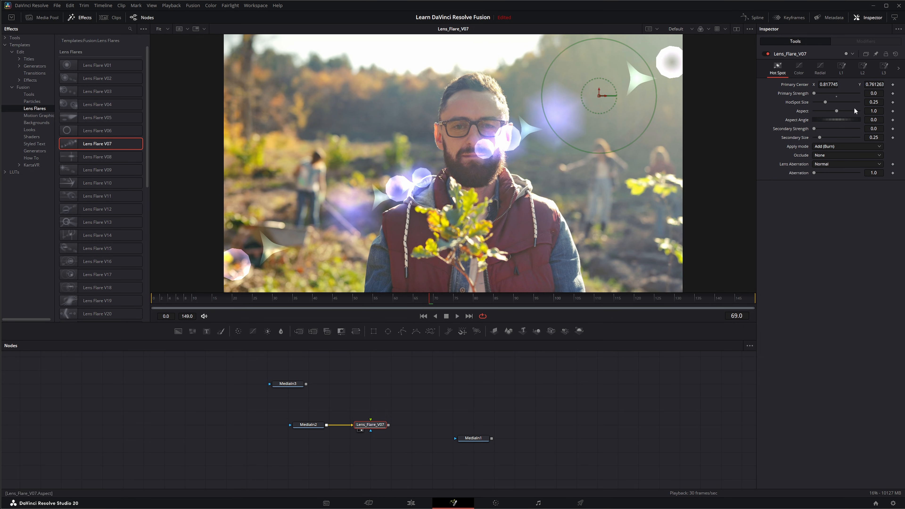
{"action": "left_click", "coordinate": [798, 68]}
{"action": "left_click", "coordinate": [820, 68]}
{"action": "left_click", "coordinate": [842, 68]}
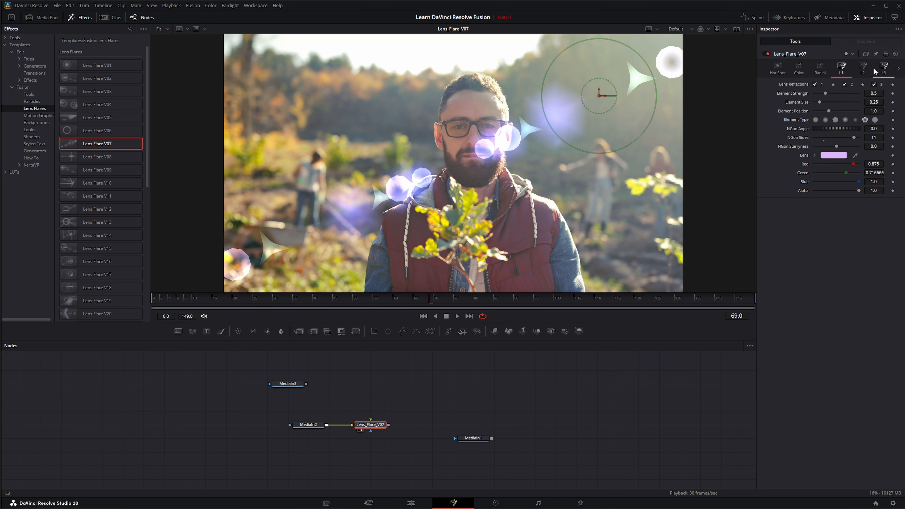
{"action": "left_click", "coordinate": [862, 69]}
{"action": "left_click", "coordinate": [883, 67]}
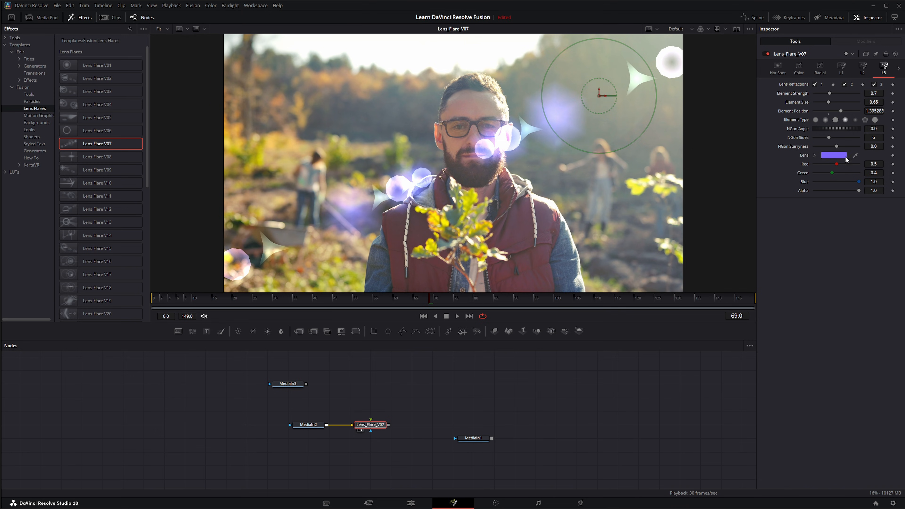
{"action": "left_click", "coordinate": [777, 68]}
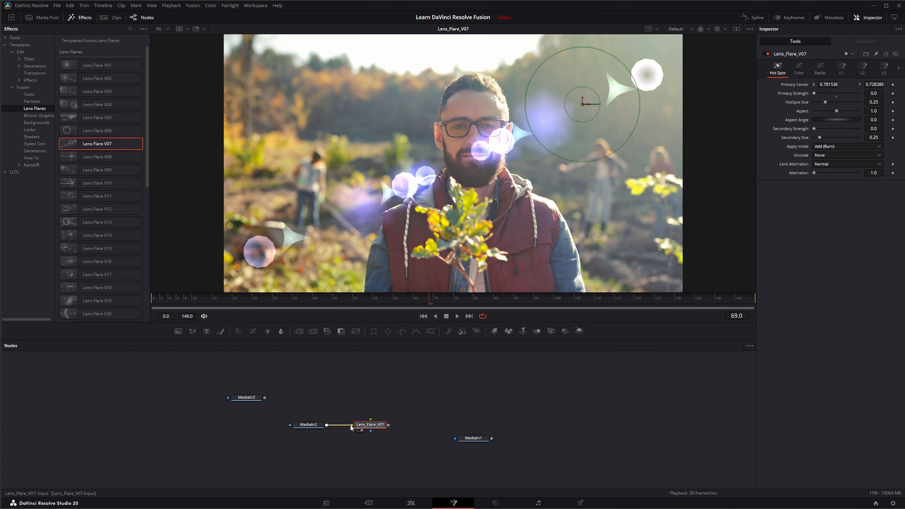
Step: Move the lens flare node up and add a Merge node with MediaIn2 connected as its background
{"action": "left_click_drag", "start_coordinate": [351, 428], "coordinate": [386, 401]}
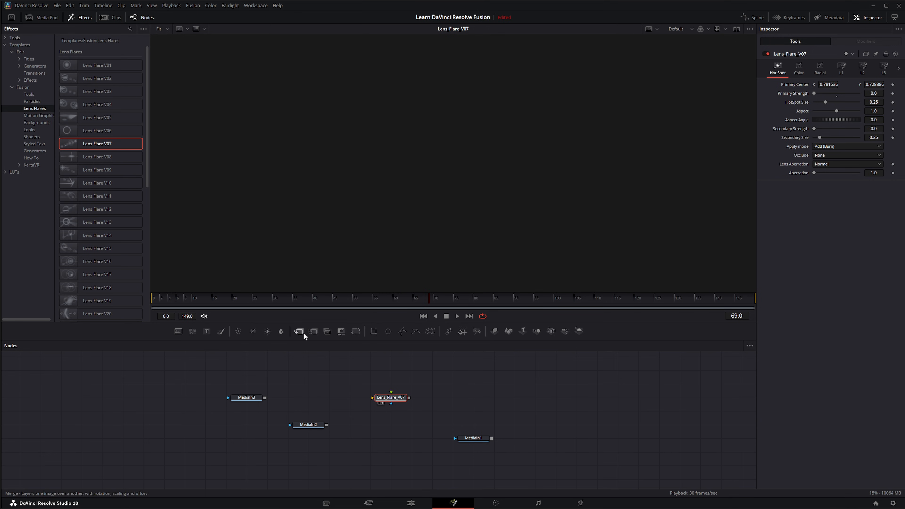
{"action": "left_click", "coordinate": [335, 399]}
{"action": "left_click_drag", "start_coordinate": [298, 331], "coordinate": [390, 427]}
{"action": "left_click_drag", "start_coordinate": [326, 425], "coordinate": [372, 425]}
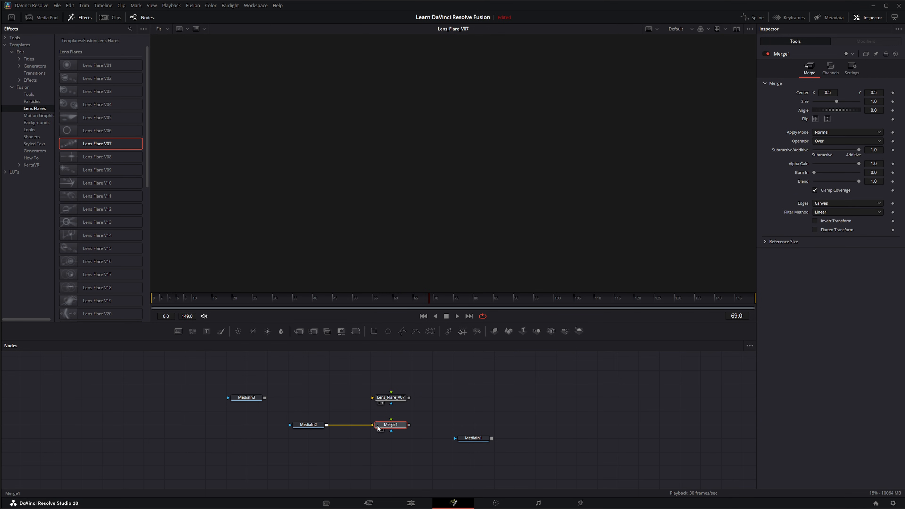
Step: Connect the Lens Flare V07 output into the Merge node's foreground and show the merge in the viewer
{"action": "left_click", "coordinate": [402, 399]}
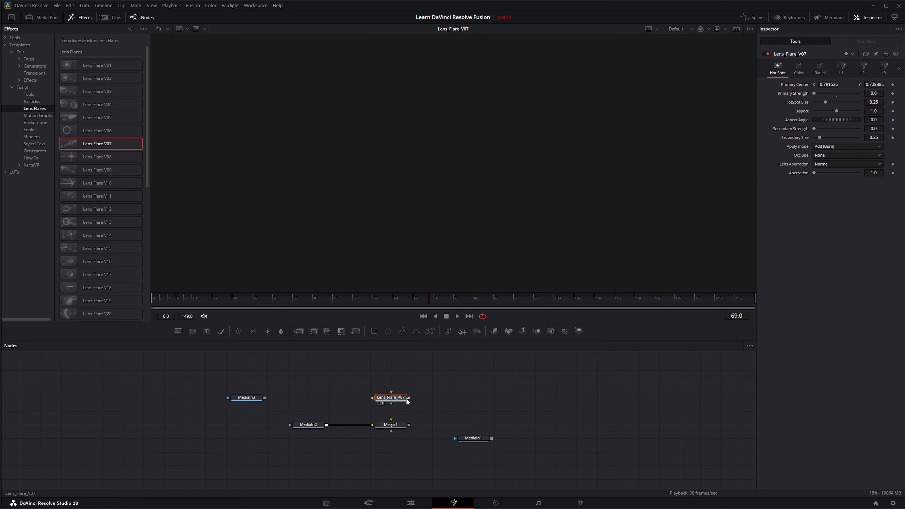
{"action": "left_click_drag", "start_coordinate": [409, 398], "coordinate": [391, 421]}
{"action": "left_click", "coordinate": [379, 431]}
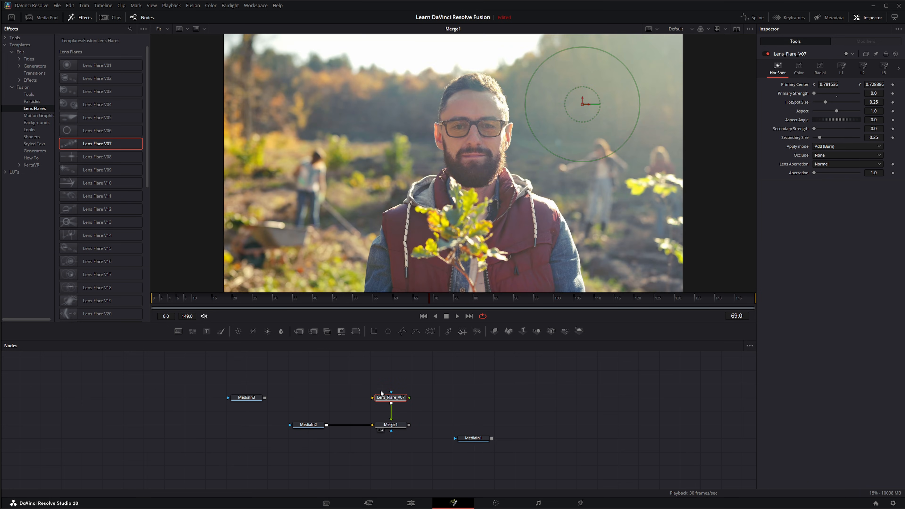
Step: Connect a new Background node into the lens flare's input and set its alpha to 0
{"action": "left_click", "coordinate": [310, 354]}
{"action": "left_click_drag", "start_coordinate": [372, 397], "coordinate": [342, 390]}
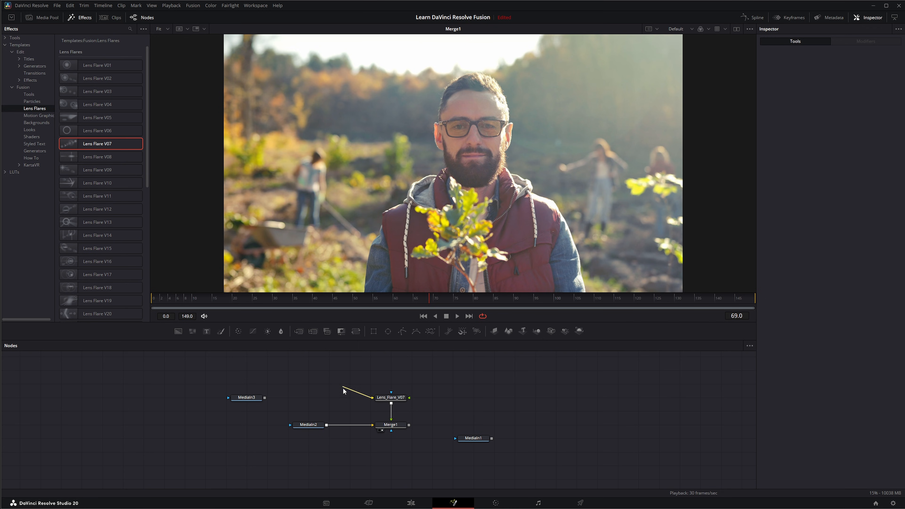
{"action": "left_click_drag", "start_coordinate": [178, 331], "coordinate": [374, 397]}
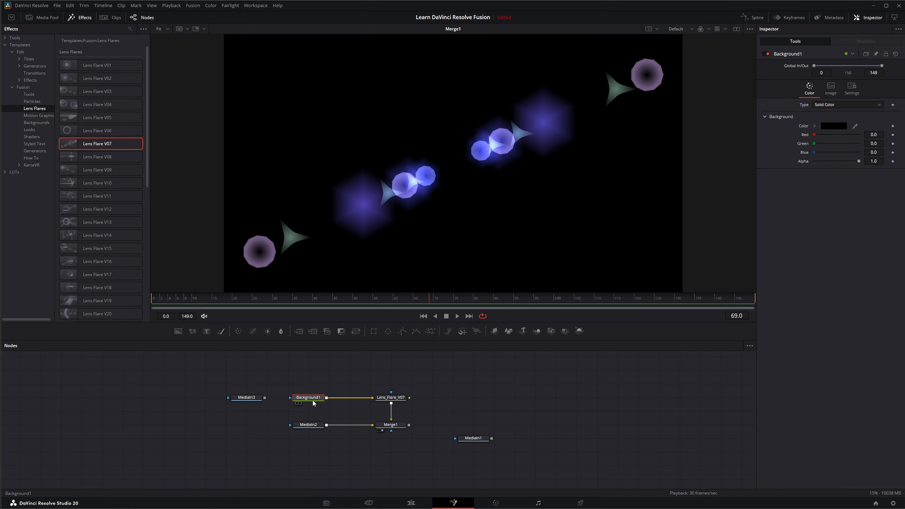
{"action": "left_click_drag", "start_coordinate": [854, 161], "coordinate": [797, 168]}
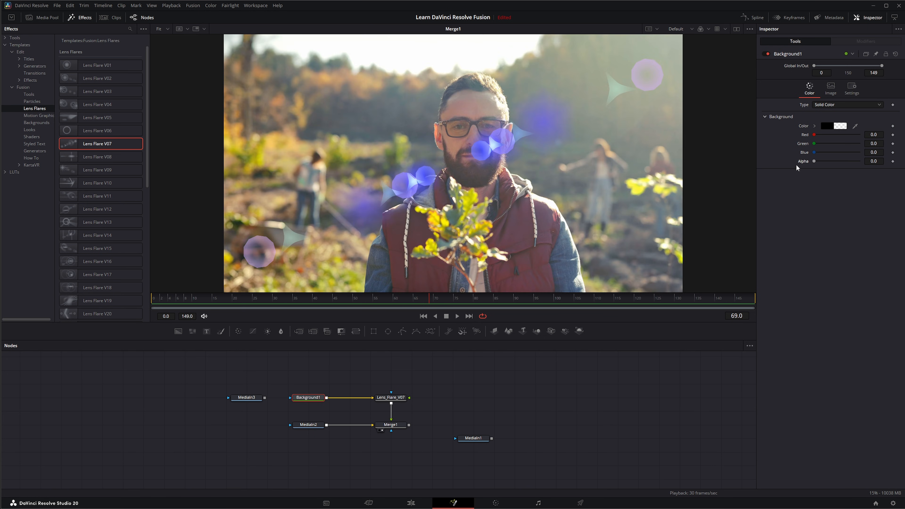
Step: Set the Merge node's apply mode to Screen
{"action": "left_click", "coordinate": [396, 426]}
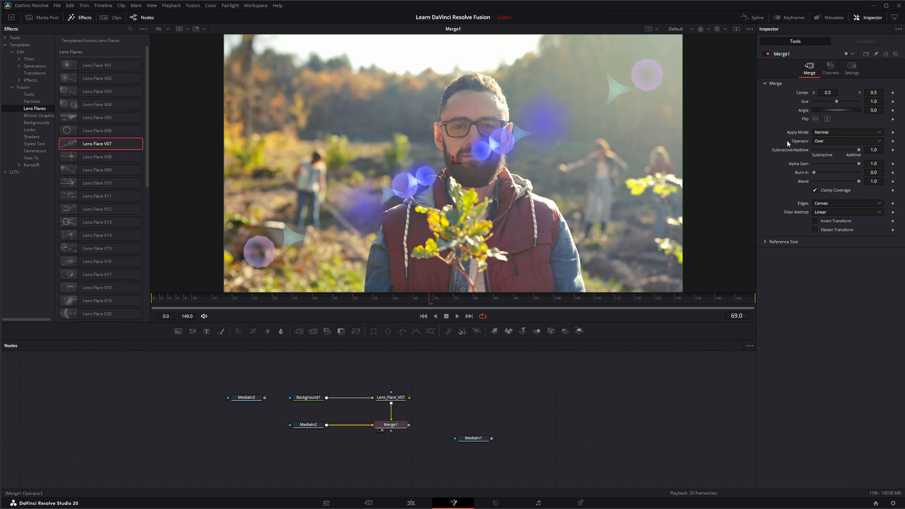
{"action": "left_click", "coordinate": [821, 132]}
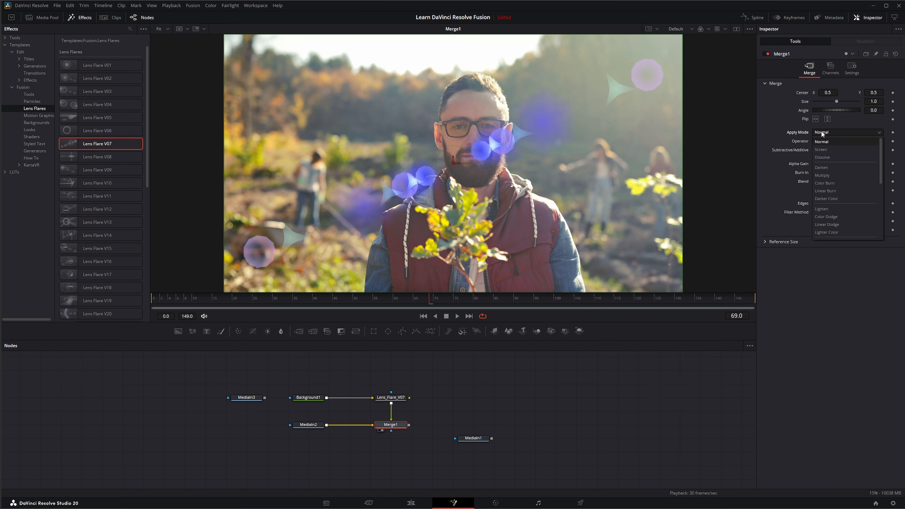
{"action": "left_click", "coordinate": [831, 150]}
Step: Insert a Blur node after the lens flare and set its blur size to about 5.3
{"action": "left_click", "coordinate": [379, 399]}
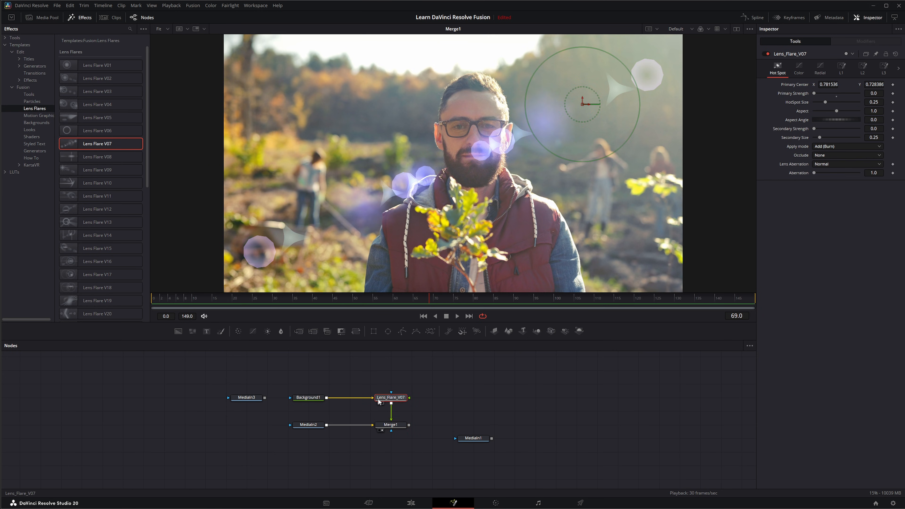
{"action": "left_click", "coordinate": [280, 332]}
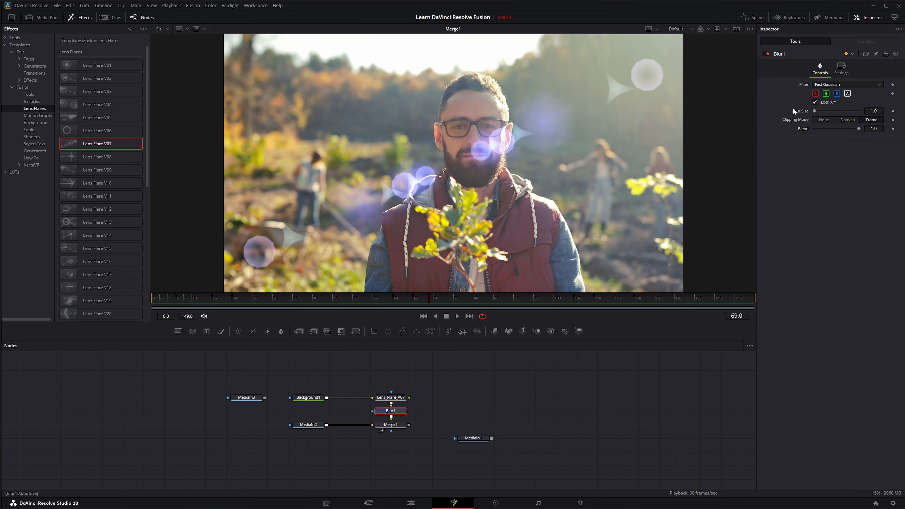
{"action": "left_click_drag", "start_coordinate": [815, 110], "coordinate": [814, 112]}
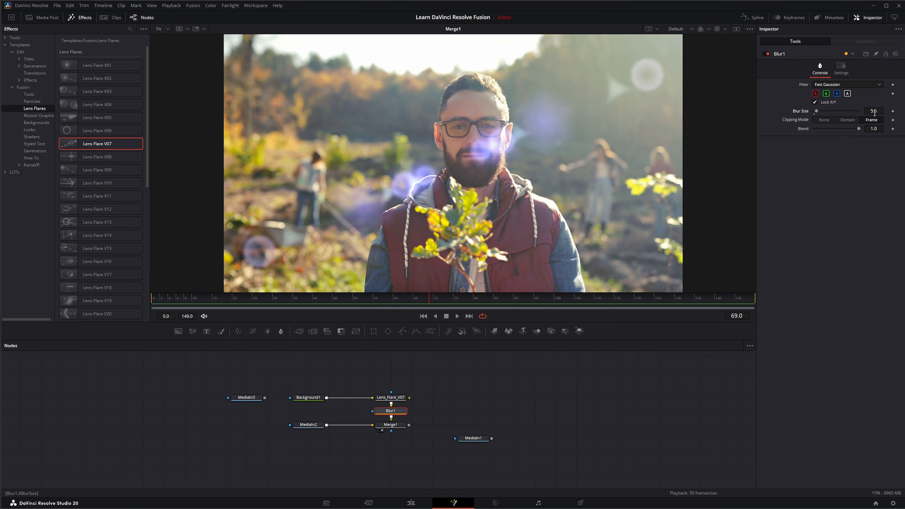
{"action": "left_click_drag", "start_coordinate": [873, 110], "coordinate": [878, 110]}
{"action": "key", "text": "1"}
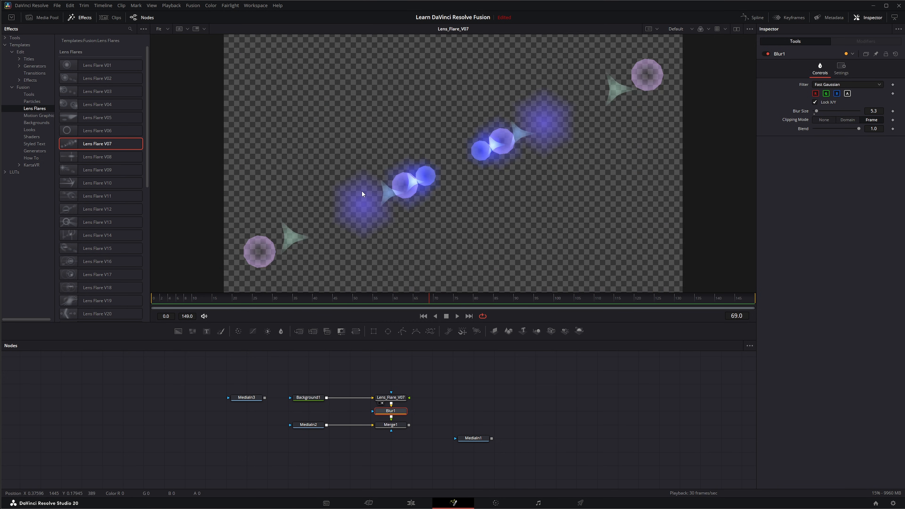
Step: At the first frame, move the lens flare's center further toward the upper right and set a Primary Center keyframe
{"action": "left_click_drag", "start_coordinate": [395, 425], "coordinate": [389, 264]}
{"action": "left_click", "coordinate": [392, 398]}
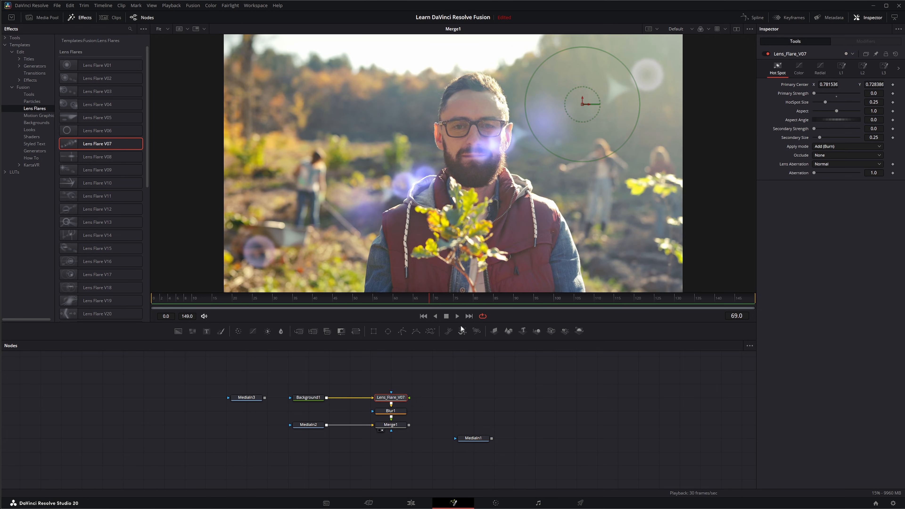
{"action": "left_click", "coordinate": [422, 316]}
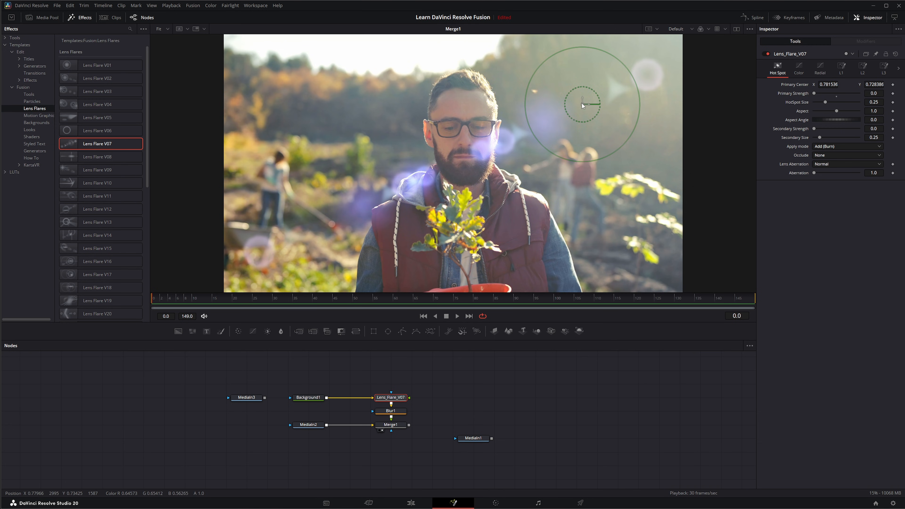
{"action": "left_click_drag", "start_coordinate": [582, 103], "coordinate": [665, 50]}
{"action": "left_click", "coordinate": [892, 84]}
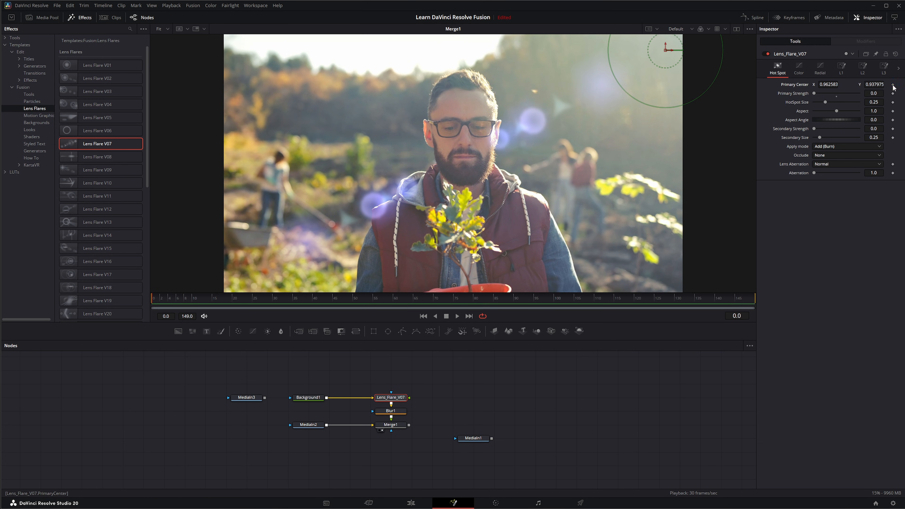
Step: At the last frame, move the lens flare's center past the frame's upper right corner
{"action": "left_click", "coordinate": [613, 297]}
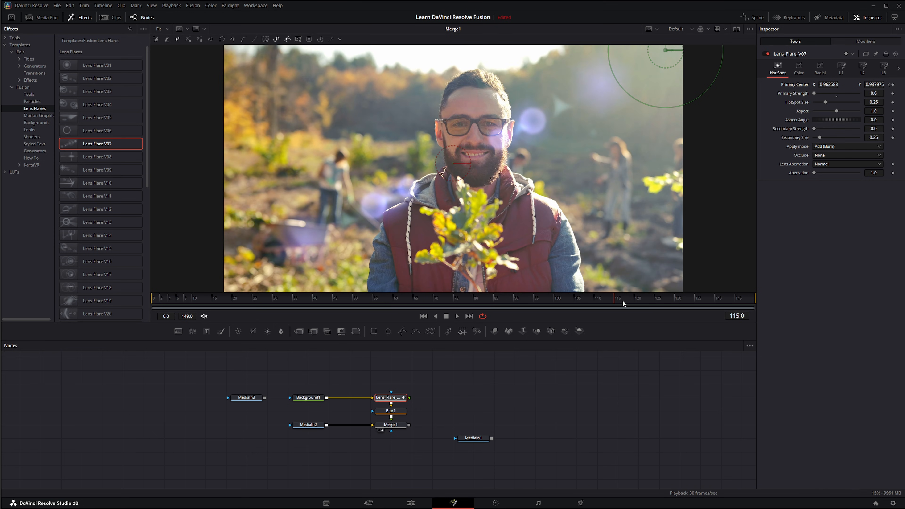
{"action": "left_click", "coordinate": [470, 315]}
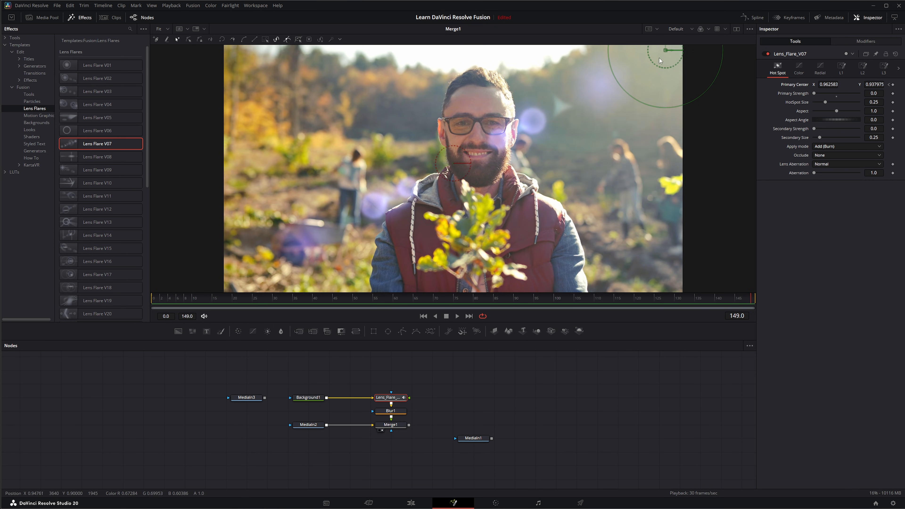
{"action": "left_click_drag", "start_coordinate": [665, 50], "coordinate": [711, 63]}
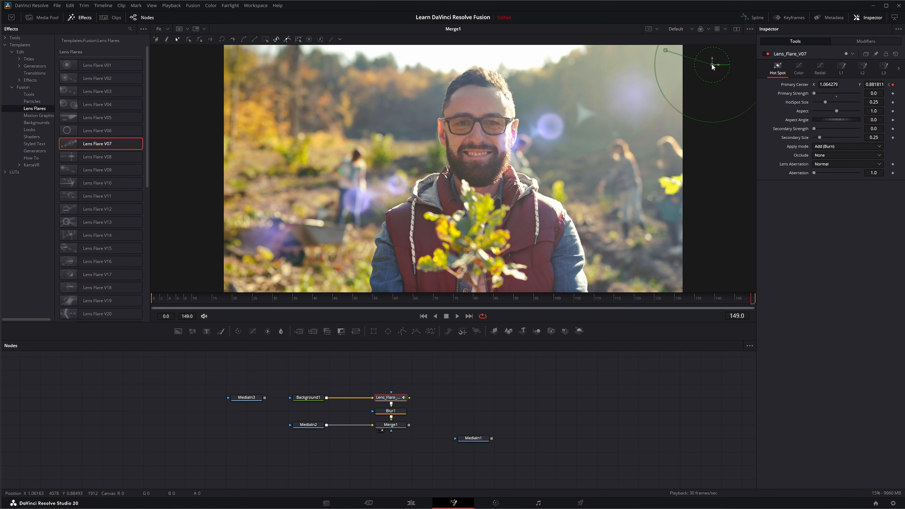
Step: Play the animated flare from the start
{"action": "left_click", "coordinate": [423, 317]}
{"action": "left_click", "coordinate": [457, 316]}
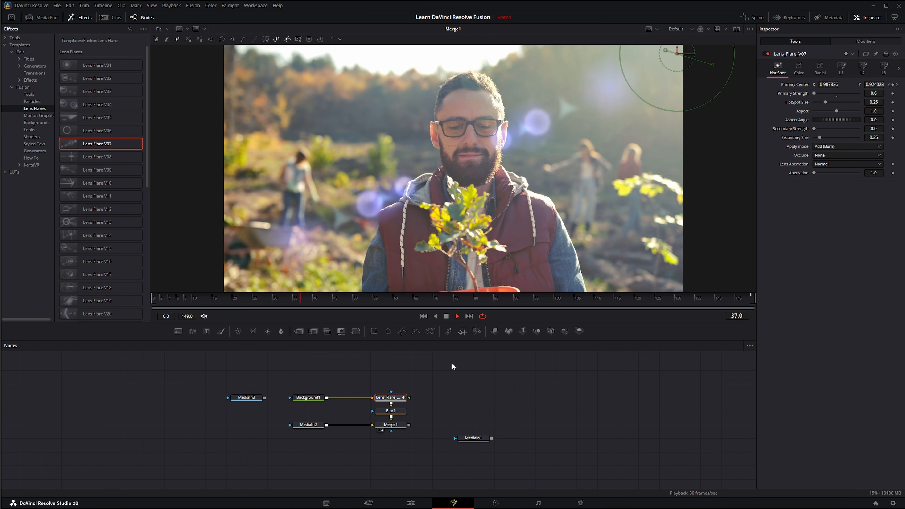
{"action": "key", "text": "space"}
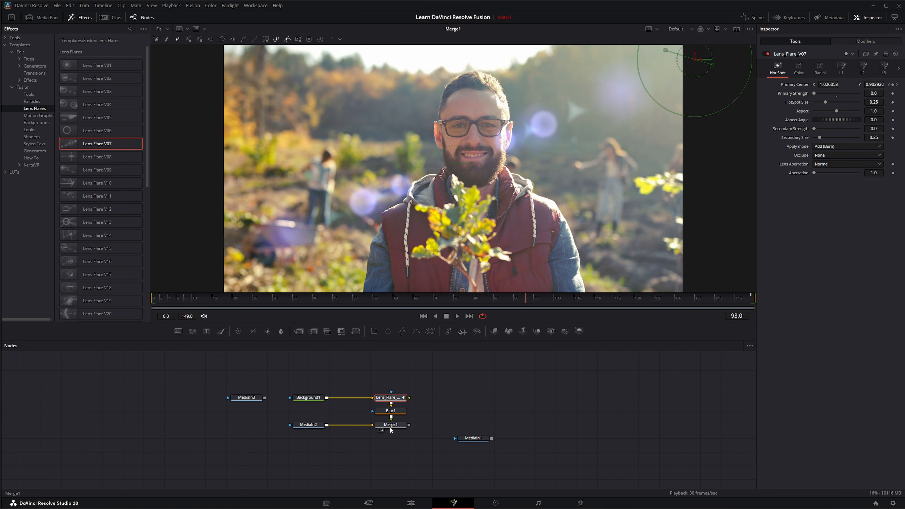
Step: Lower the Merge node's blend to about 0.512
{"action": "left_click", "coordinate": [391, 429]}
{"action": "left_click", "coordinate": [845, 69]}
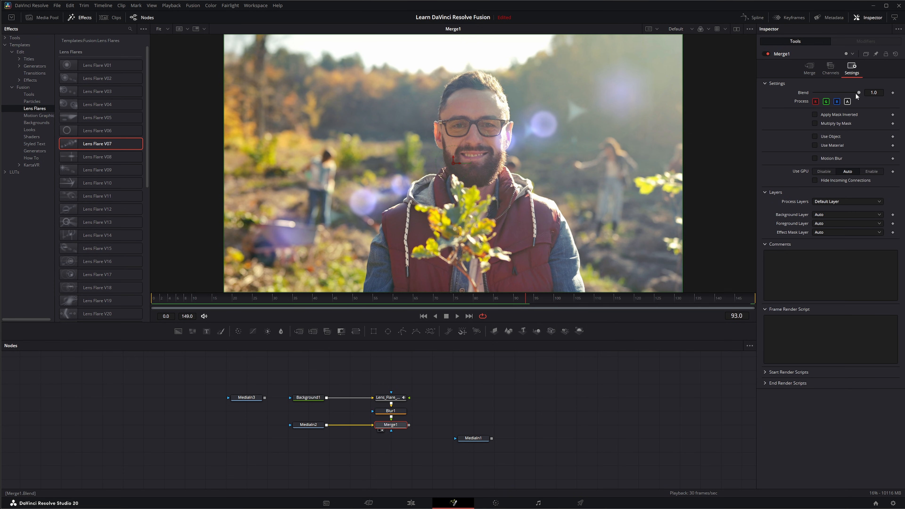
{"action": "left_click_drag", "start_coordinate": [859, 92], "coordinate": [837, 92]}
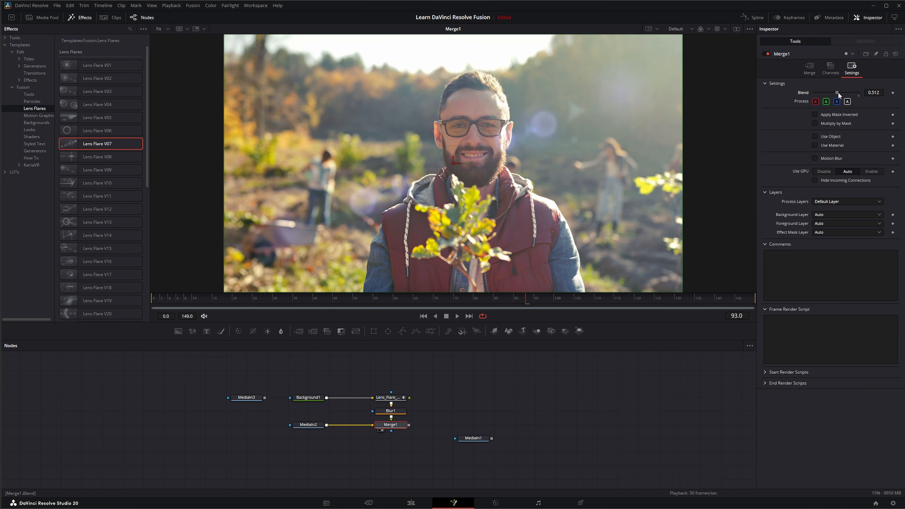
Step: Play the composite from the start and stop it
{"action": "left_click", "coordinate": [424, 316]}
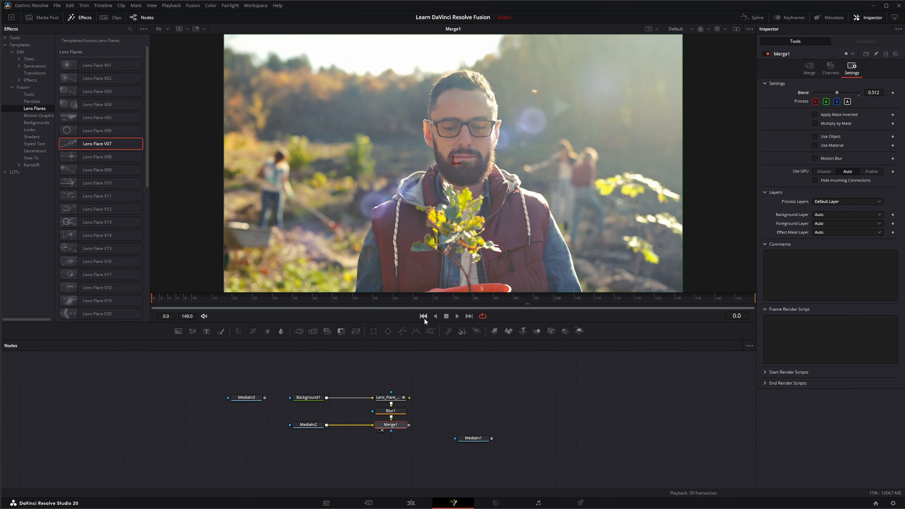
{"action": "left_click", "coordinate": [456, 317]}
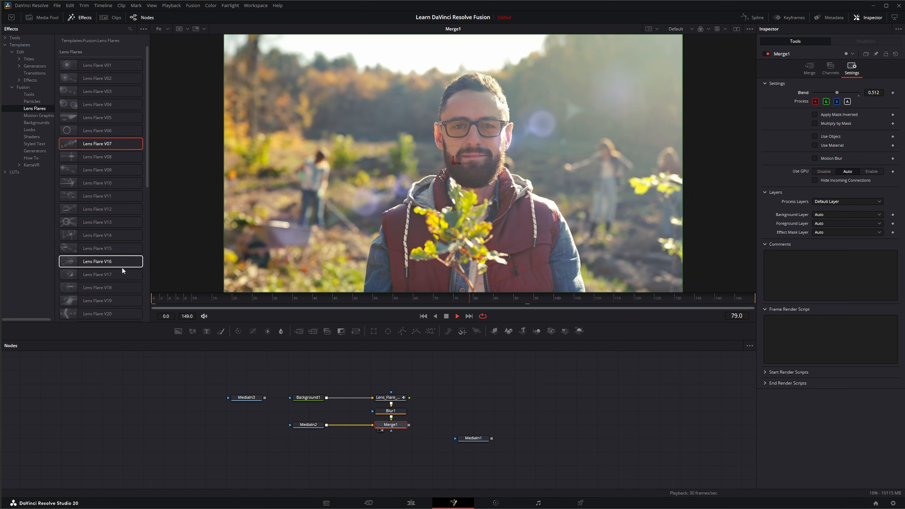
{"action": "left_click", "coordinate": [456, 315]}
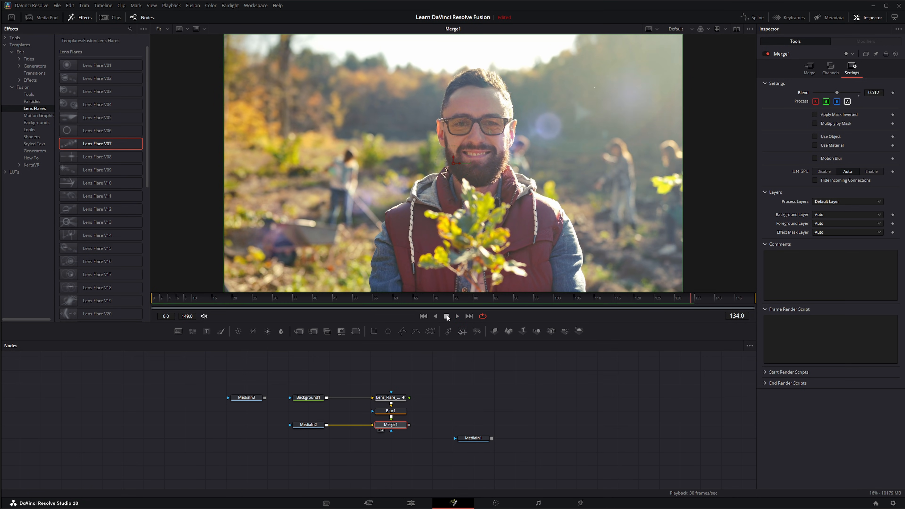
Step: Delete the Background, lens flare and Blur nodes, then the Merge node
{"action": "left_click_drag", "start_coordinate": [293, 368], "coordinate": [412, 412]}
{"action": "key", "text": "Delete"}
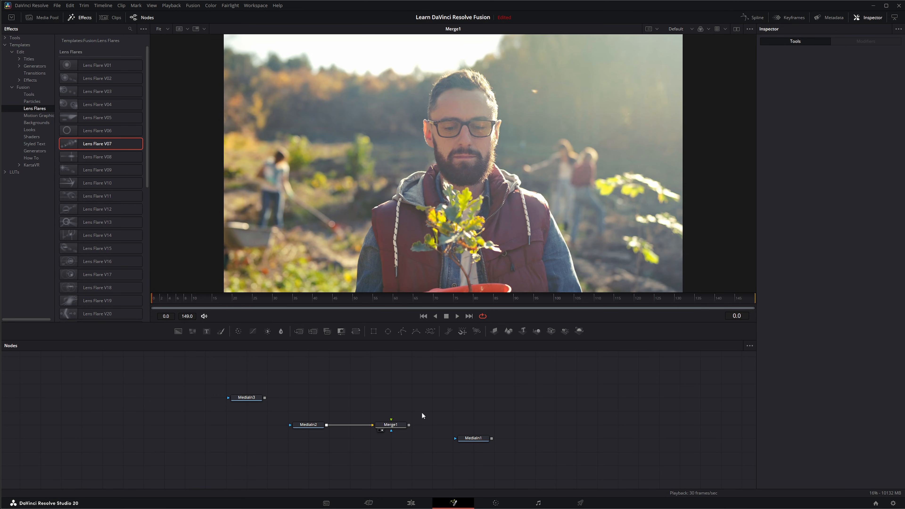
{"action": "left_click", "coordinate": [390, 425]}
{"action": "key", "text": "Delete"}
Step: Add the Radar motion graphics template to the node graph and play it in the viewer
{"action": "left_click", "coordinate": [32, 116]}
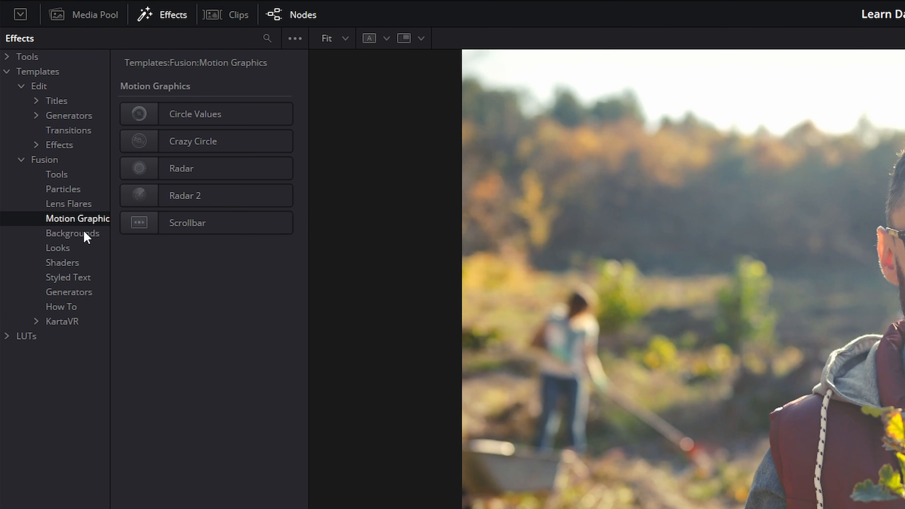
{"action": "left_click_drag", "start_coordinate": [185, 168], "coordinate": [255, 346]}
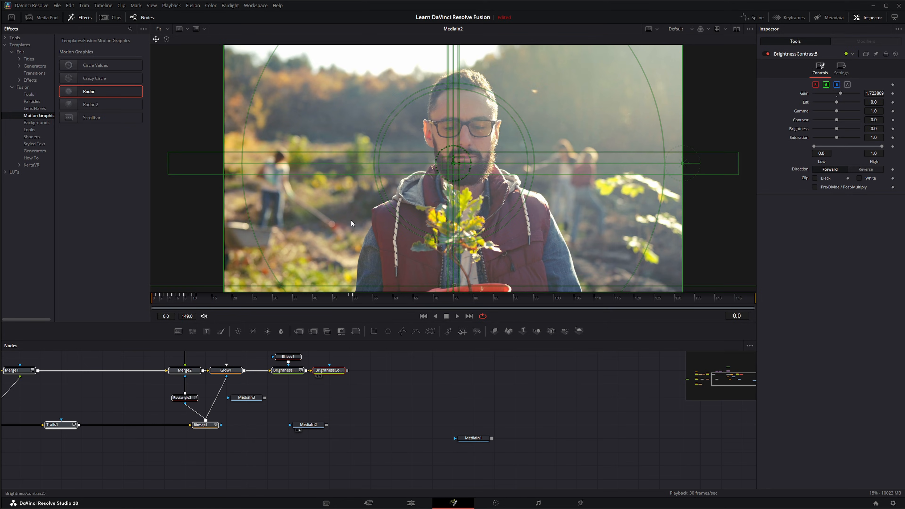
{"action": "key", "text": "1"}
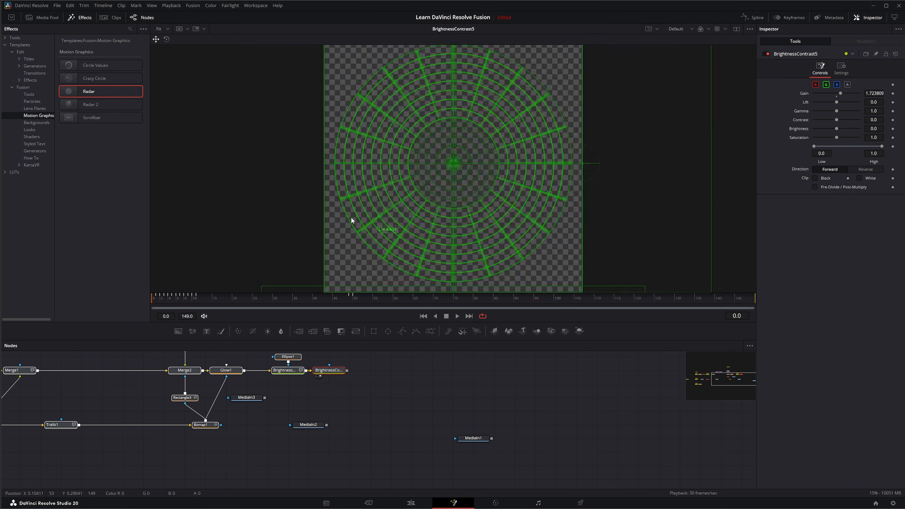
{"action": "left_click", "coordinate": [458, 316]}
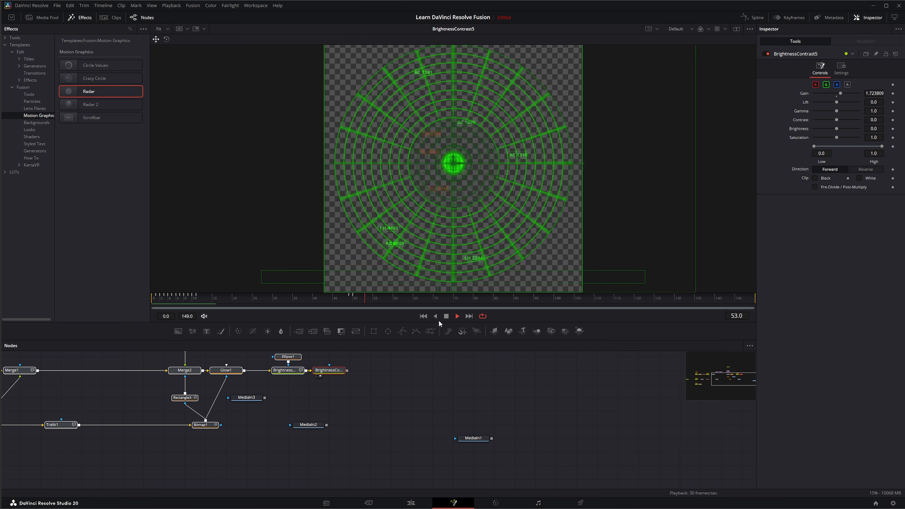
{"action": "left_click", "coordinate": [455, 312]}
Step: Undo the Radar template addition
{"action": "left_click_drag", "start_coordinate": [428, 405], "coordinate": [442, 392]}
{"action": "left_click", "coordinate": [418, 405]}
{"action": "key", "text": "ctrl+z"}
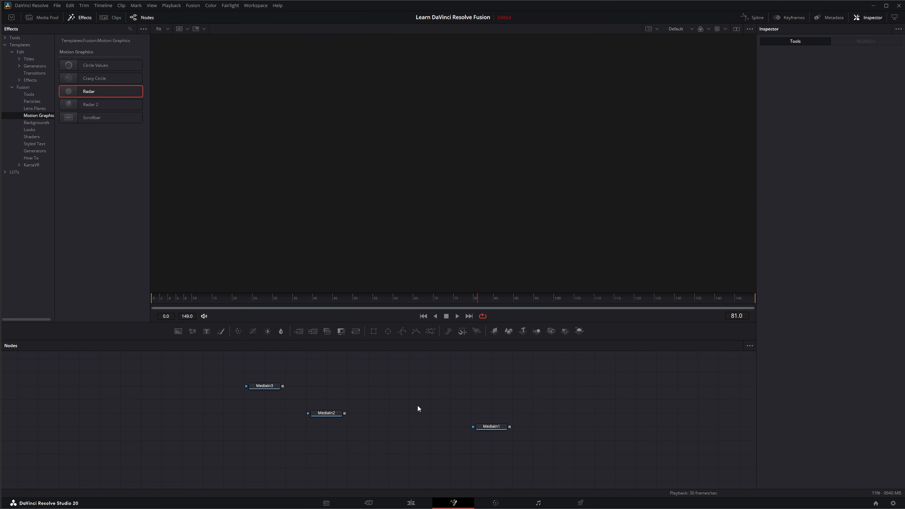
Step: Add the Blue Rays background template to the node graph and play it
{"action": "left_click", "coordinate": [34, 122]}
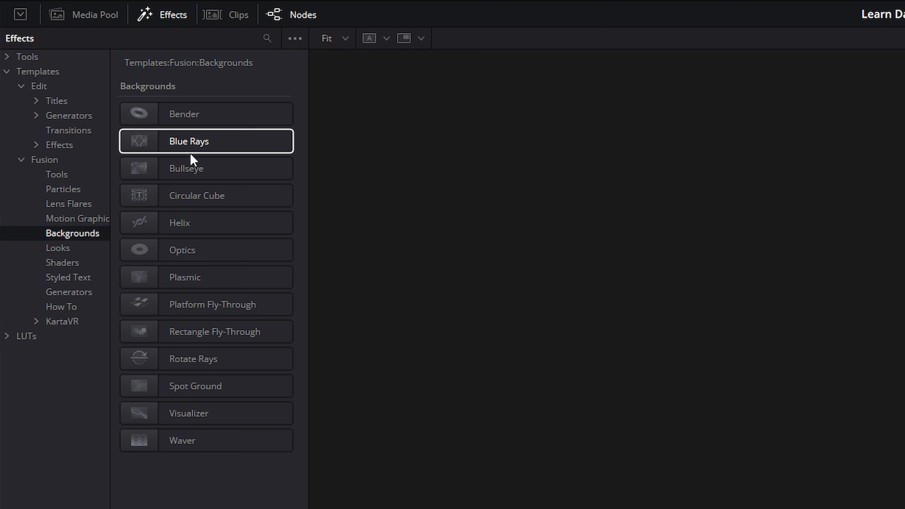
{"action": "left_click", "coordinate": [178, 147]}
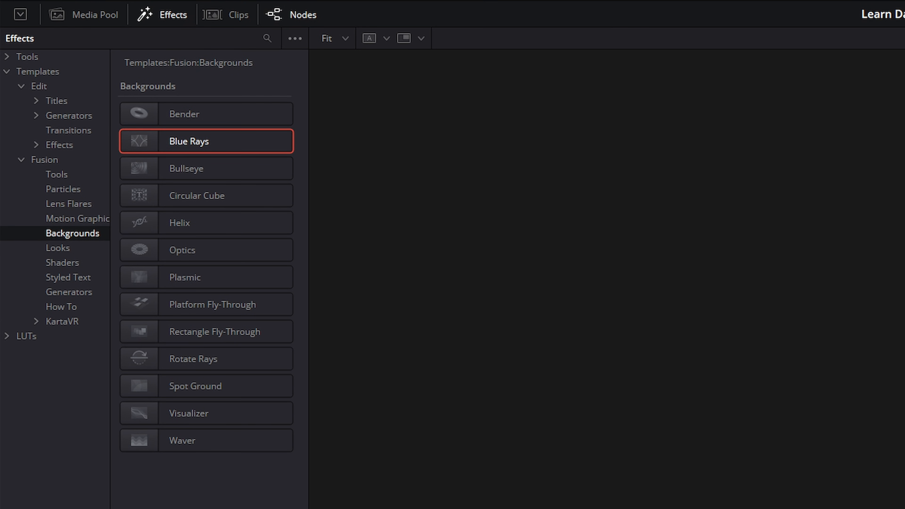
{"action": "left_click_drag", "start_coordinate": [347, 372], "coordinate": [374, 228]}
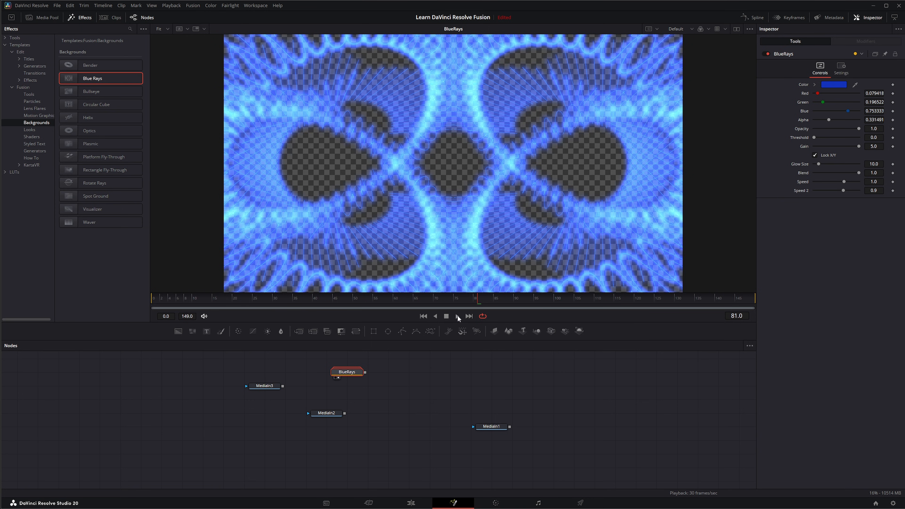
{"action": "left_click", "coordinate": [457, 316]}
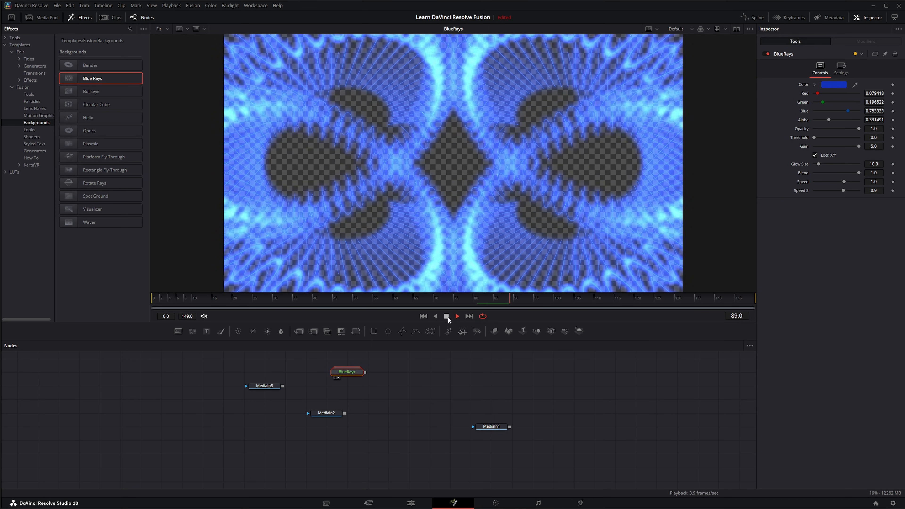
{"action": "left_click", "coordinate": [447, 316]}
Step: Delete the Blue Rays node
{"action": "left_click_drag", "start_coordinate": [433, 365], "coordinate": [324, 388]}
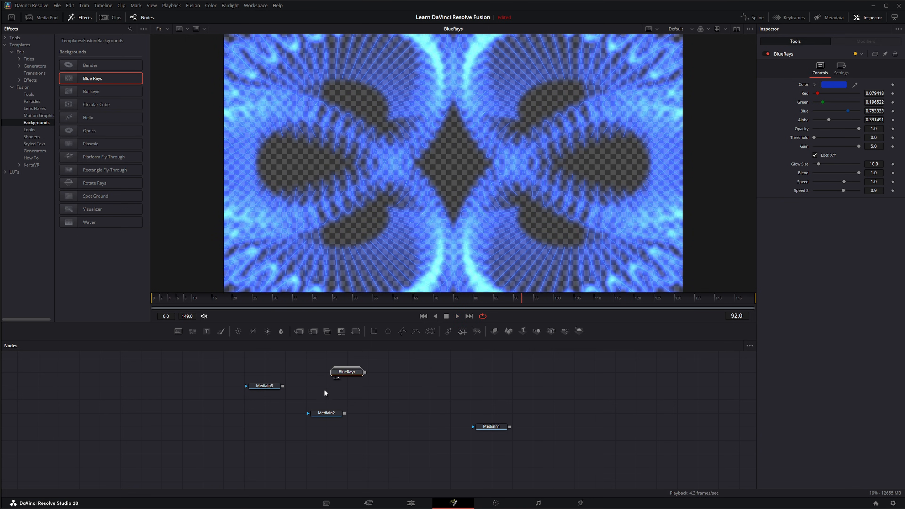
{"action": "key", "text": "Delete"}
Step: Open the Looks category and add the Posterize template to the node graph
{"action": "left_click", "coordinate": [31, 129]}
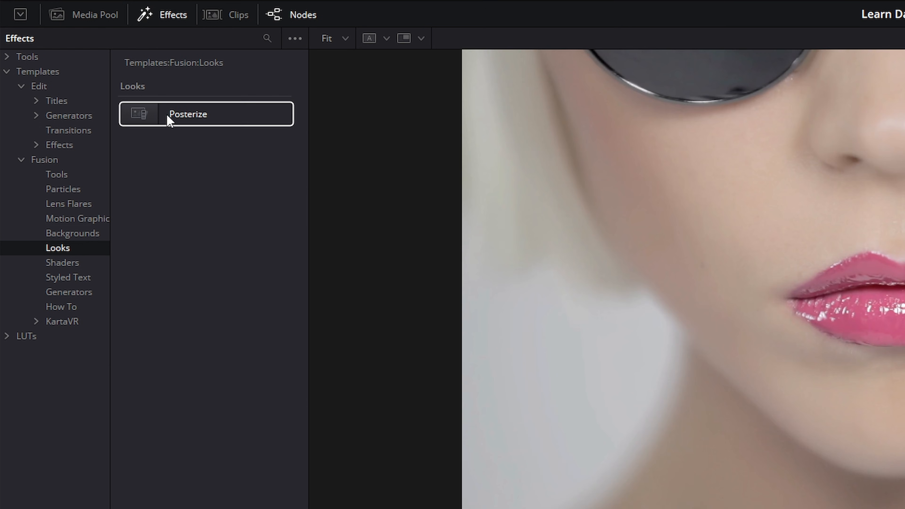
{"action": "left_click_drag", "start_coordinate": [170, 116], "coordinate": [376, 398]}
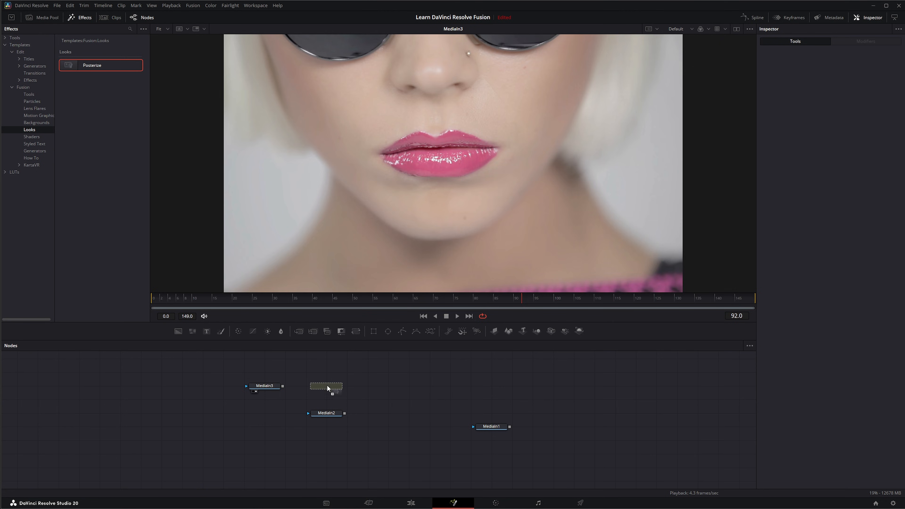
Step: Load the Posterize node into the viewer to preview its effect, then delete it
{"action": "left_click_drag", "start_coordinate": [326, 385], "coordinate": [356, 208]}
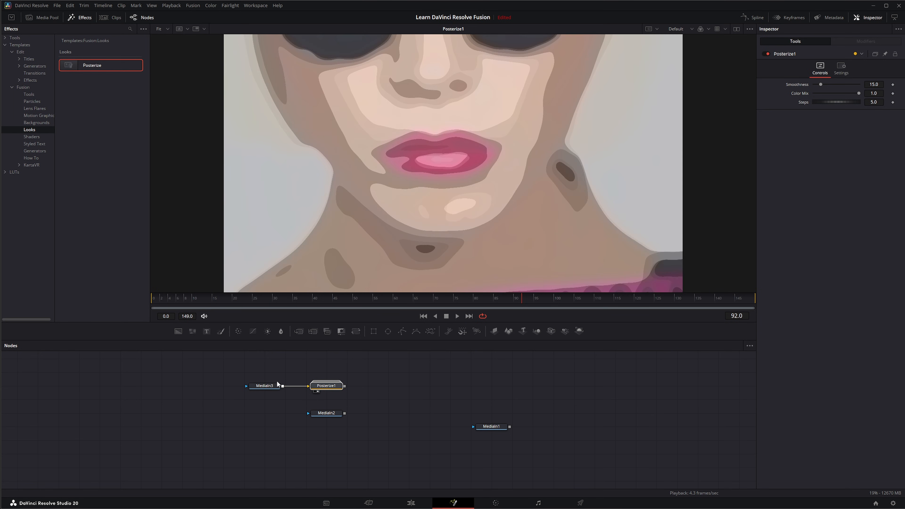
{"action": "key", "text": "Delete"}
Step: Open the Shaders category and build a 3D scene with Merge3D, Camera3D, Shape3D and Renderer3D nodes
{"action": "left_click", "coordinate": [32, 136]}
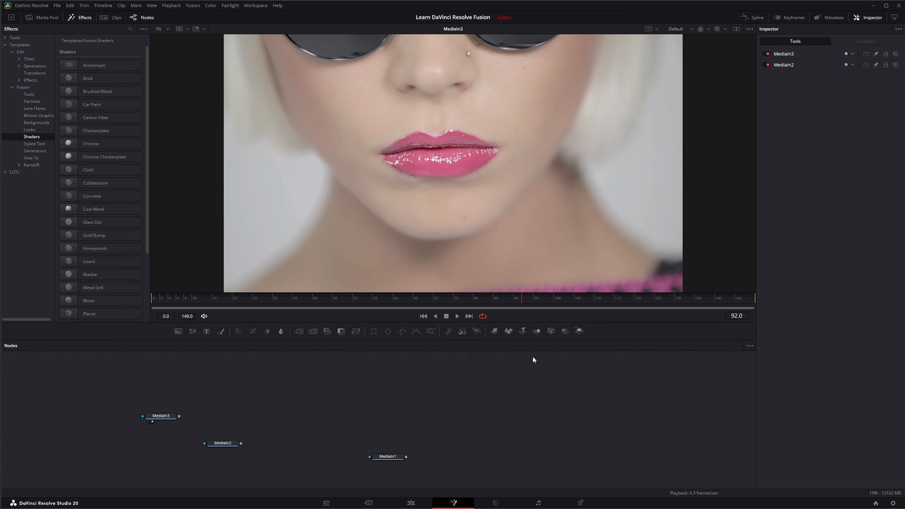
{"action": "left_click", "coordinate": [536, 331]}
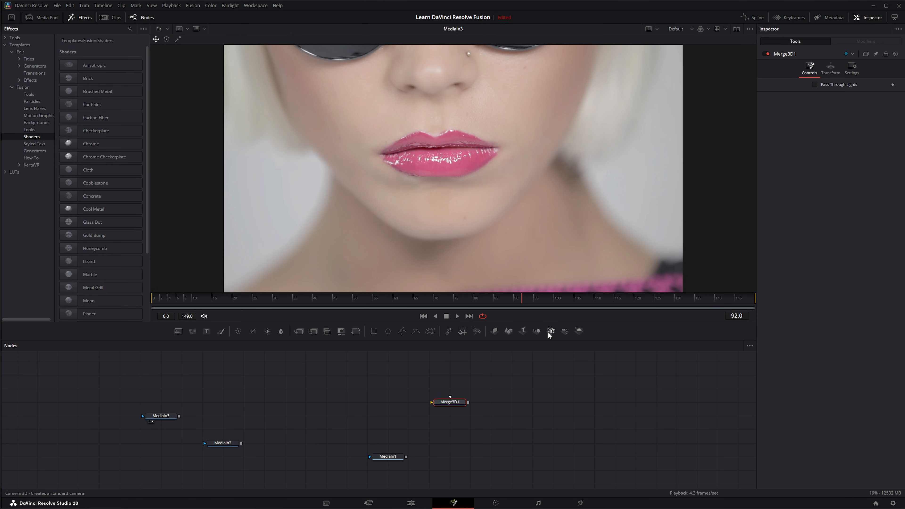
{"action": "left_click", "coordinate": [553, 331]}
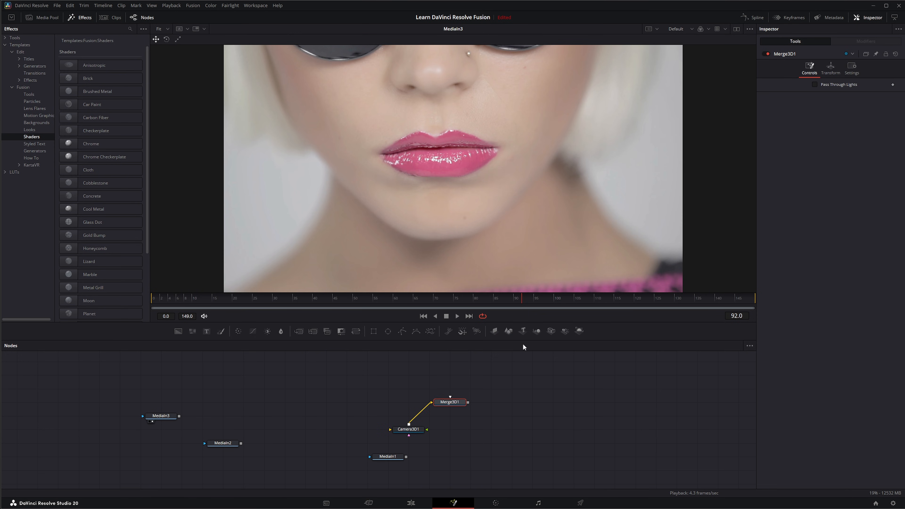
{"action": "left_click", "coordinate": [510, 331]}
{"action": "left_click", "coordinate": [579, 330]}
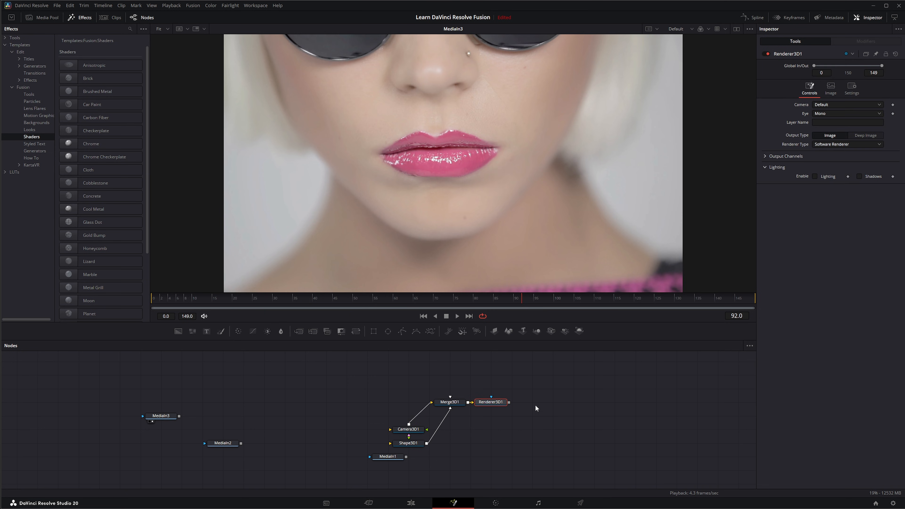
{"action": "left_click_drag", "start_coordinate": [492, 403], "coordinate": [534, 403]}
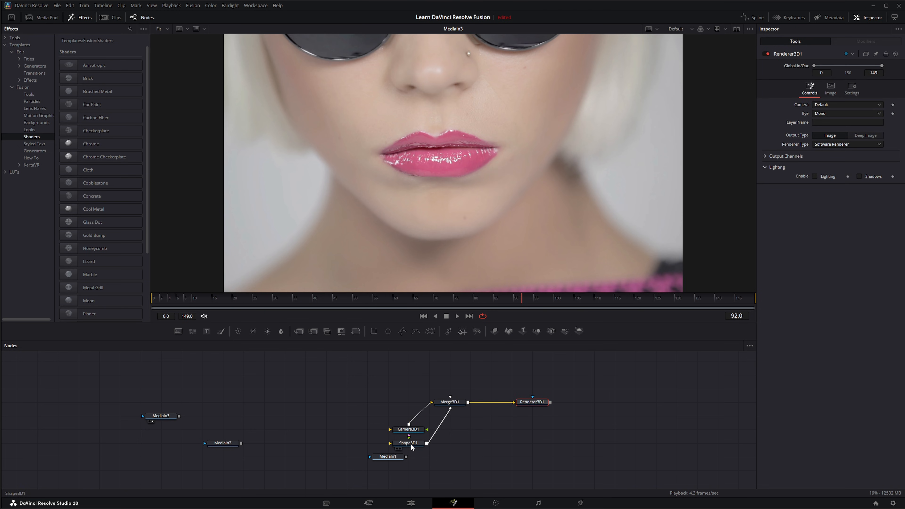
Step: Move the Shape3D node above the merge and change its shape to Sphere with increased subdivisions
{"action": "left_click_drag", "start_coordinate": [414, 448], "coordinate": [455, 380]}
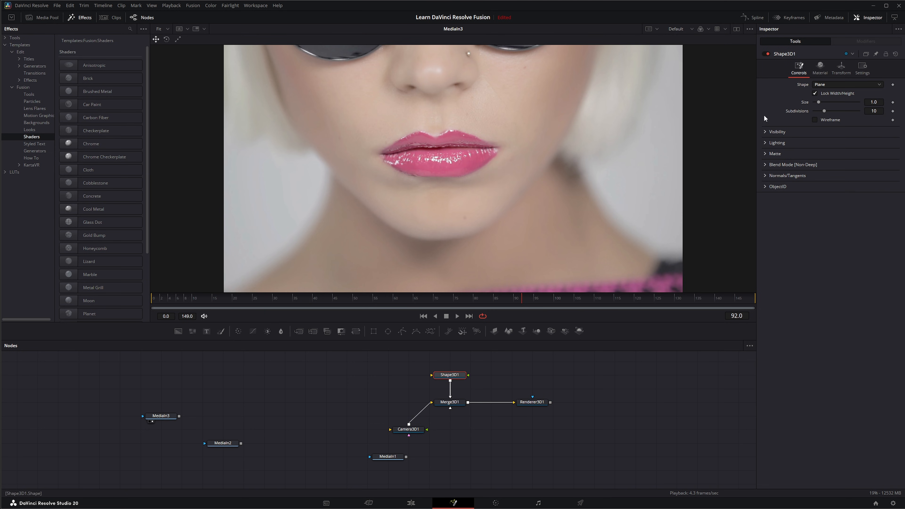
{"action": "left_click", "coordinate": [439, 408]}
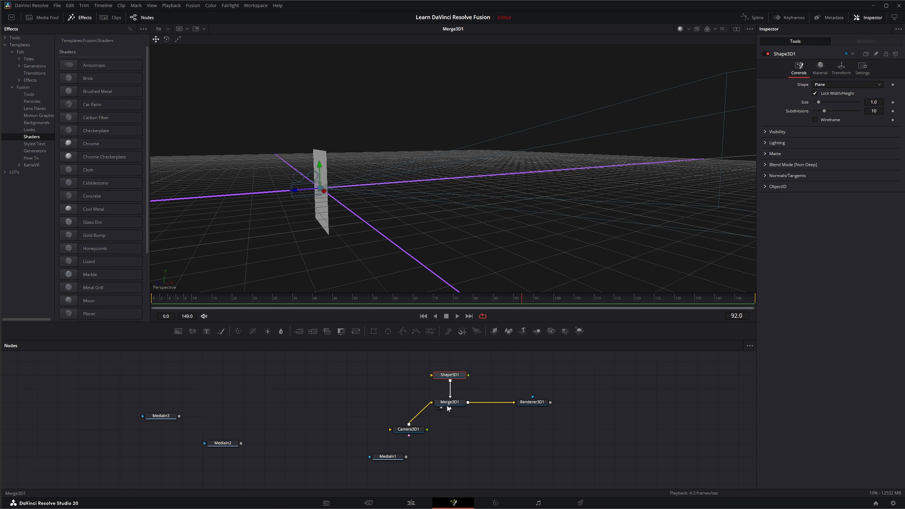
{"action": "left_click", "coordinate": [822, 85]}
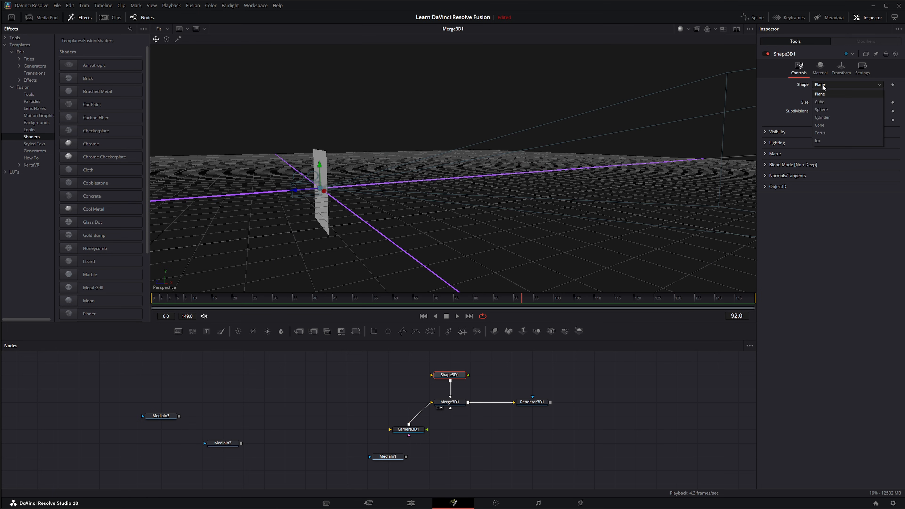
{"action": "left_click", "coordinate": [835, 110]}
{"action": "left_click_drag", "start_coordinate": [821, 103], "coordinate": [857, 93]}
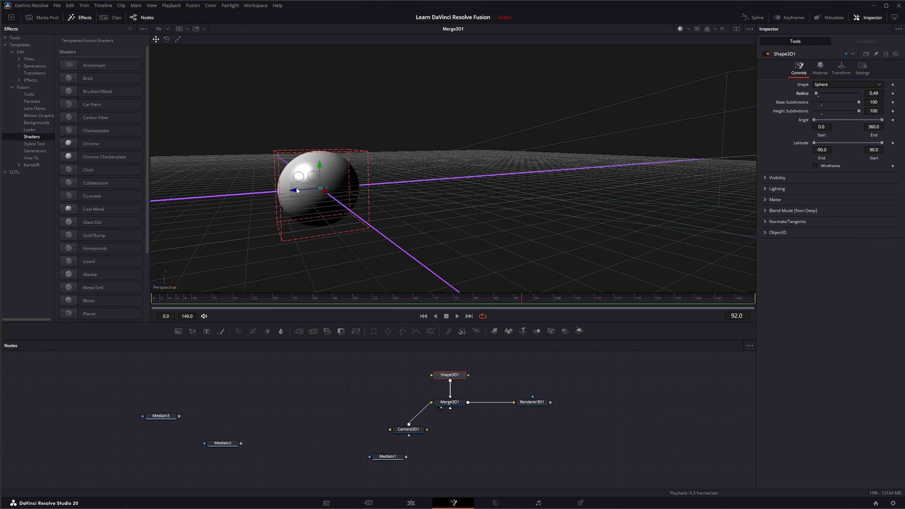
Step: Reposition the sphere in the 3D view and set its Z translation to about -3.67, viewing the renderer output
{"action": "left_click_drag", "start_coordinate": [296, 190], "coordinate": [458, 303]}
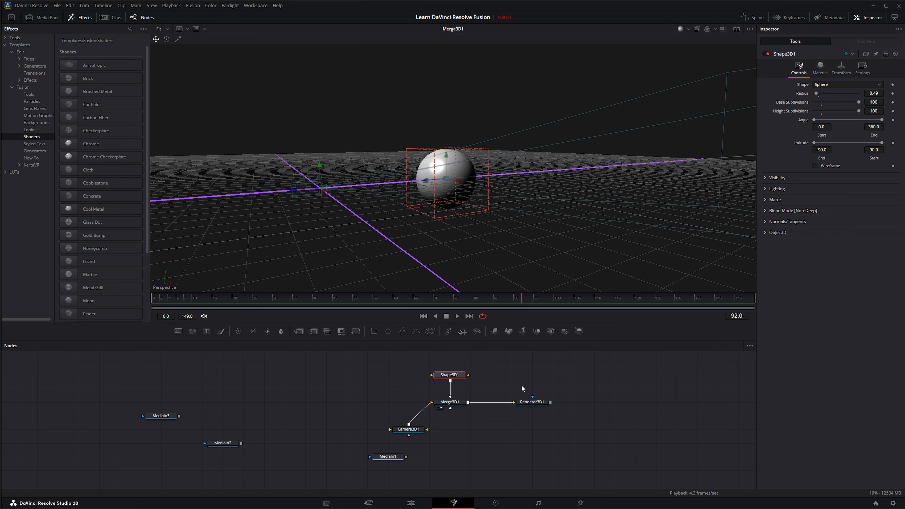
{"action": "left_click_drag", "start_coordinate": [532, 402], "coordinate": [483, 279]}
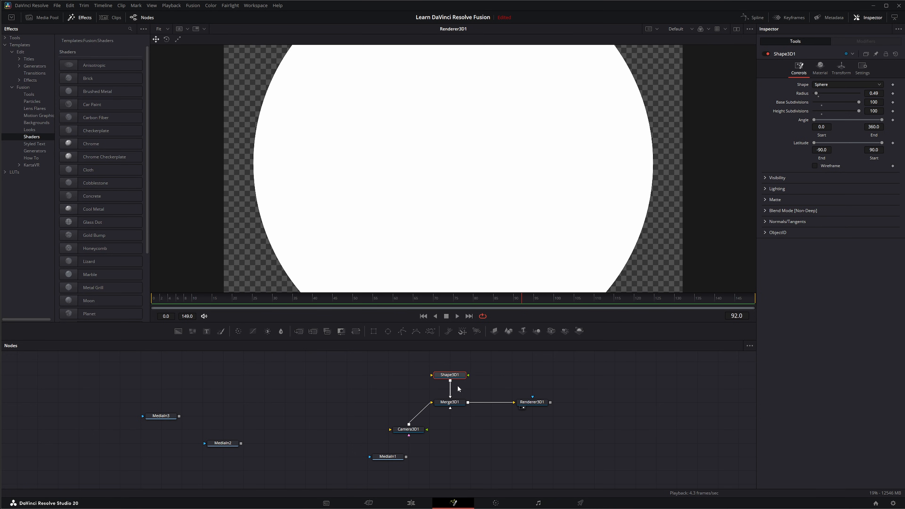
{"action": "left_click", "coordinate": [841, 68]}
{"action": "left_click_drag", "start_coordinate": [873, 110], "coordinate": [802, 110]}
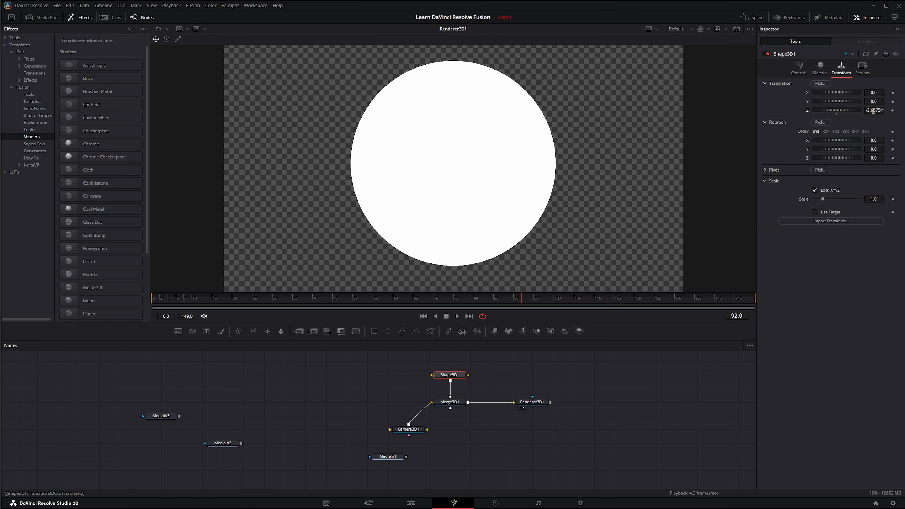
Step: Set the Renderer3D to Hardware Renderer and enable Lighting and Shadows
{"action": "left_click", "coordinate": [532, 404]}
{"action": "left_click", "coordinate": [834, 144]}
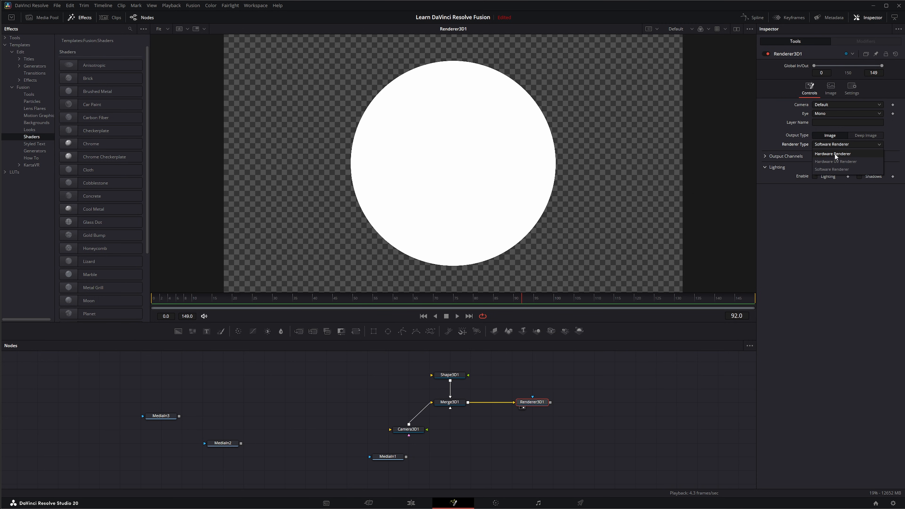
{"action": "left_click", "coordinate": [834, 153]}
{"action": "left_click", "coordinate": [815, 199]}
{"action": "left_click", "coordinate": [860, 198]}
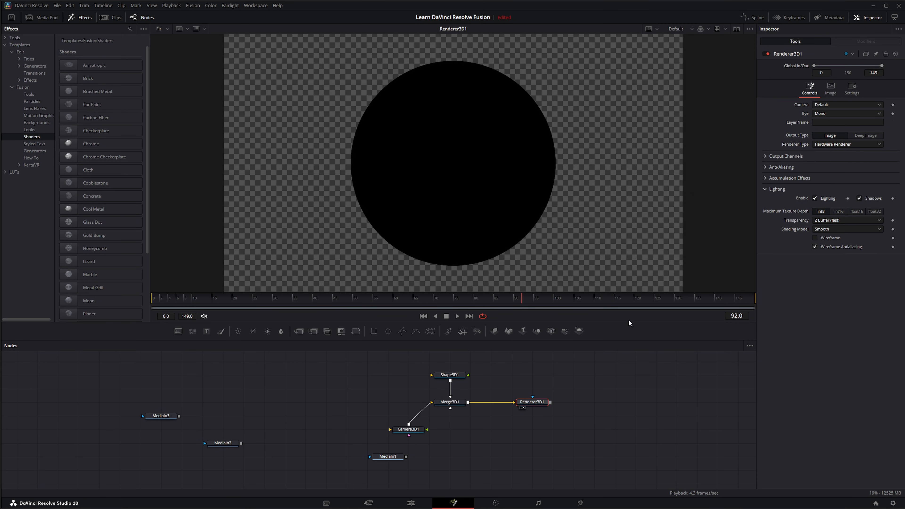
Step: Switch to the 3D tool set, add an Ambient Light to the merge, and set its intensity to about 0.315
{"action": "right_click", "coordinate": [610, 330]}
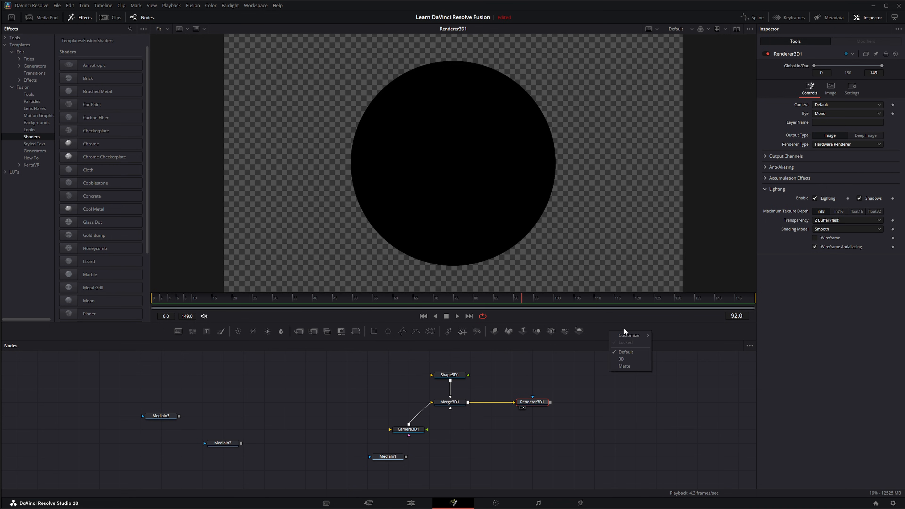
{"action": "left_click", "coordinate": [621, 359]}
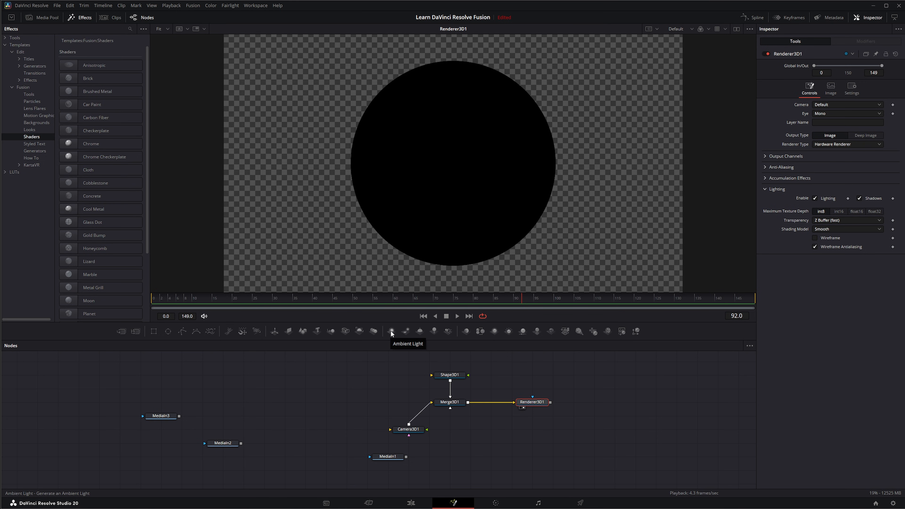
{"action": "left_click_drag", "start_coordinate": [390, 332], "coordinate": [433, 402]}
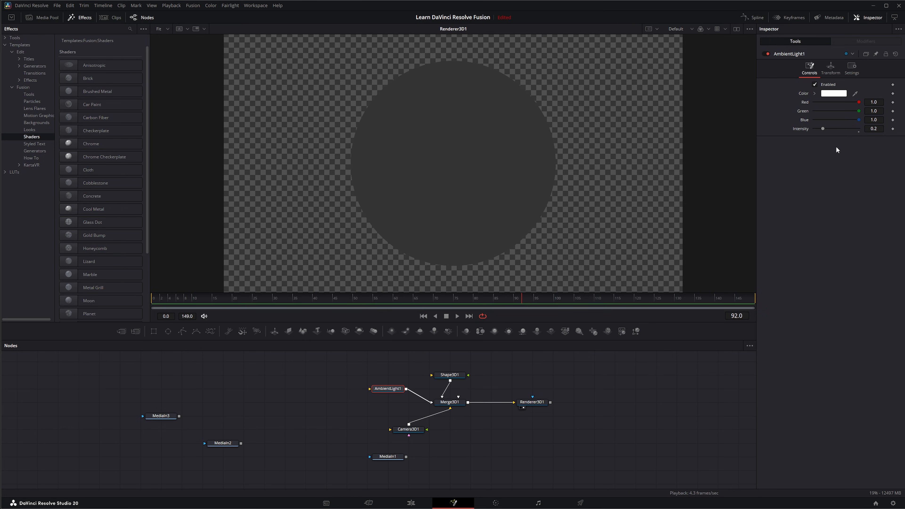
{"action": "left_click_drag", "start_coordinate": [823, 128], "coordinate": [828, 128]}
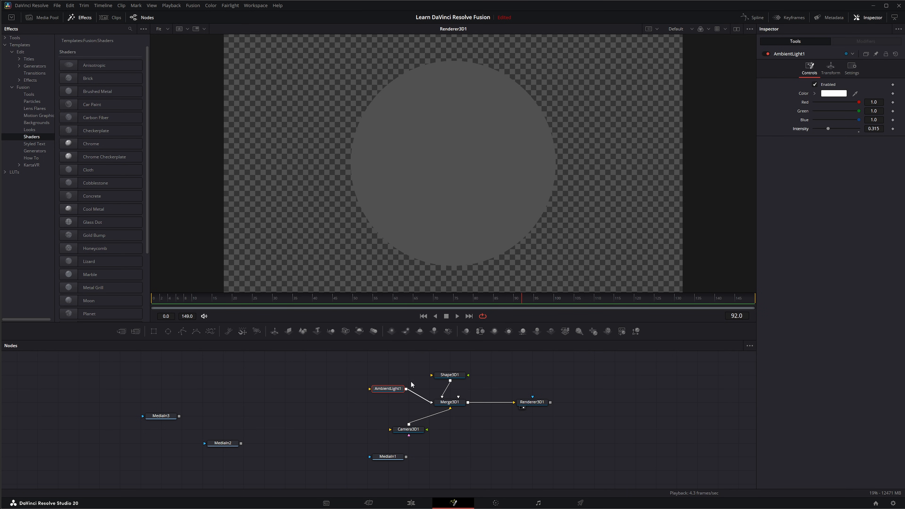
Step: Apply the Rusty Metal shader template to the sphere
{"action": "scroll", "coordinate": [86, 219], "scroll_direction": "down", "scroll_amount": 5}
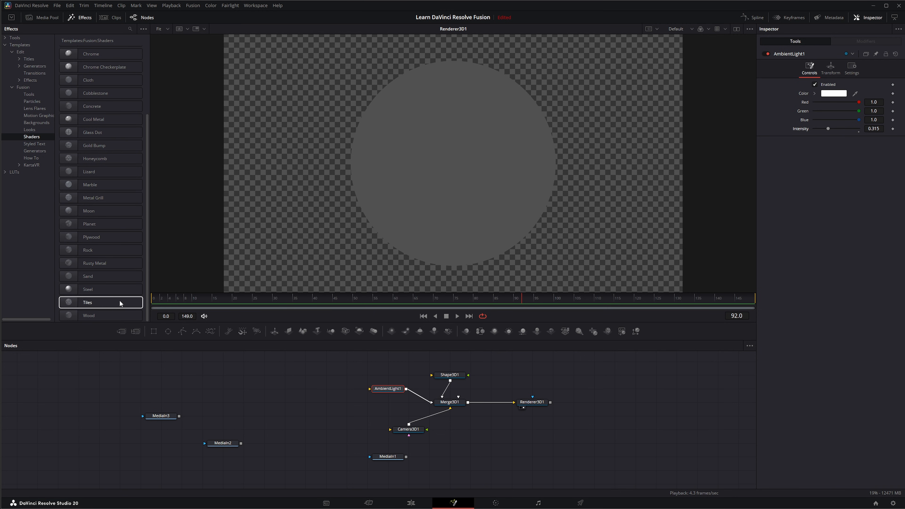
{"action": "left_click", "coordinate": [87, 264]}
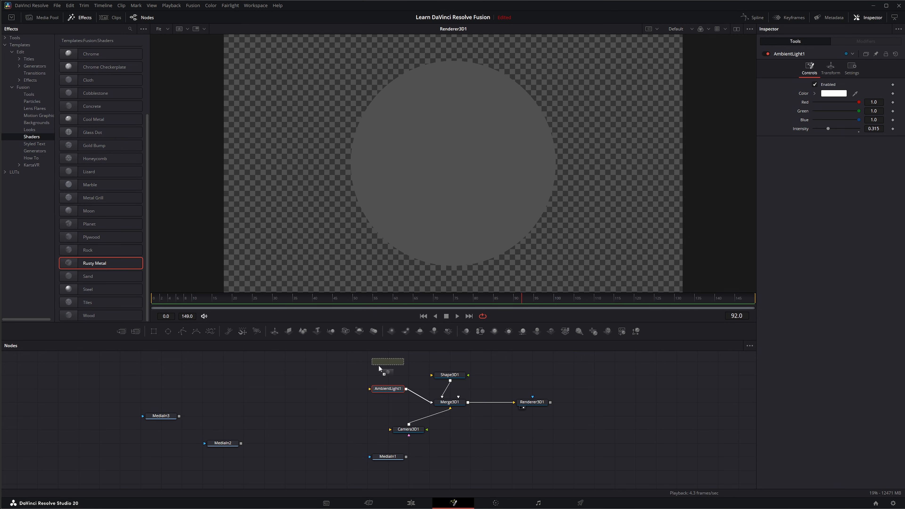
{"action": "left_click_drag", "start_coordinate": [379, 366], "coordinate": [468, 384]}
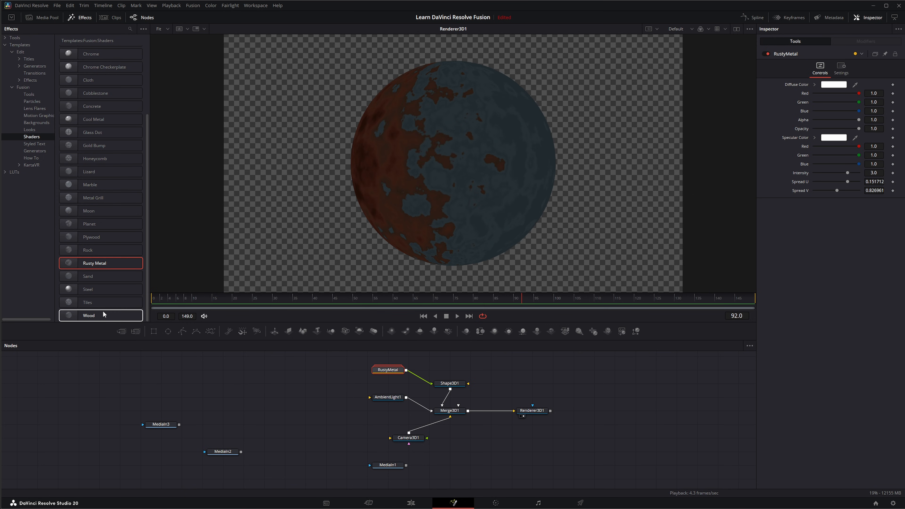
Step: Apply the Tiles shader template to the sphere
{"action": "left_click", "coordinate": [101, 302]}
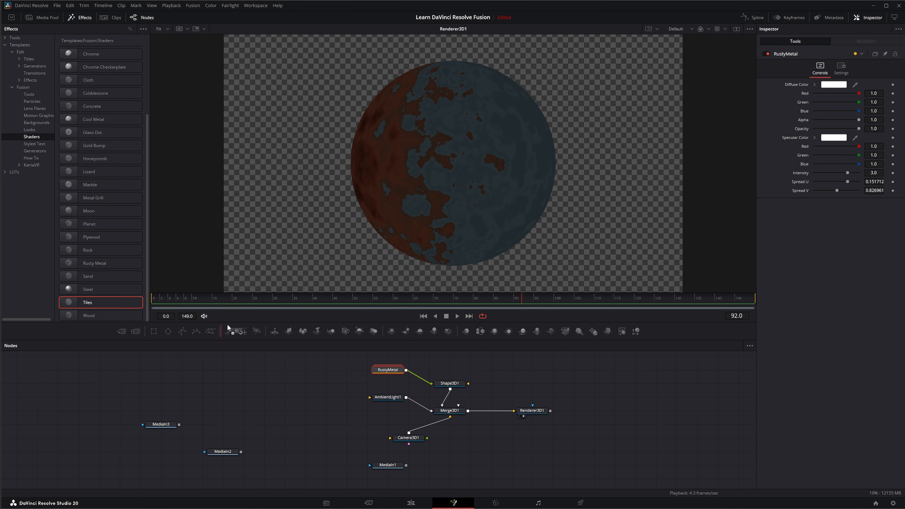
{"action": "left_click_drag", "start_coordinate": [325, 375], "coordinate": [432, 385]}
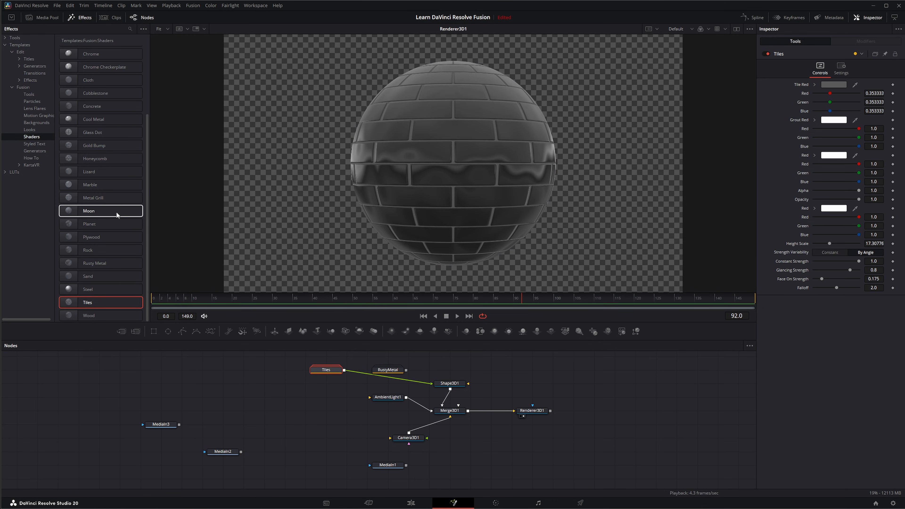
{"action": "scroll", "coordinate": [116, 211], "scroll_direction": "up", "scroll_amount": 5}
{"action": "scroll", "coordinate": [90, 128], "scroll_direction": "down", "scroll_amount": 5}
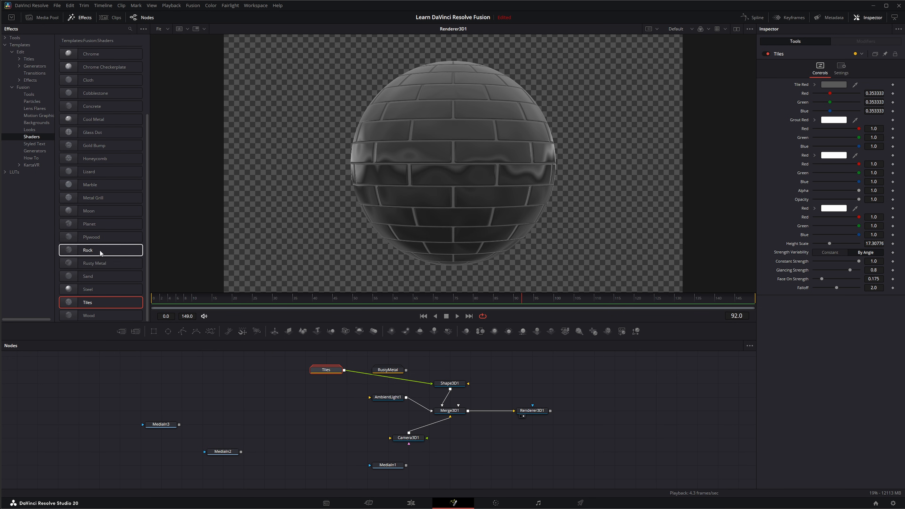
Step: Open the Tiles group to inspect it, then select and delete all the 3D scene nodes
{"action": "double_click", "coordinate": [327, 370]}
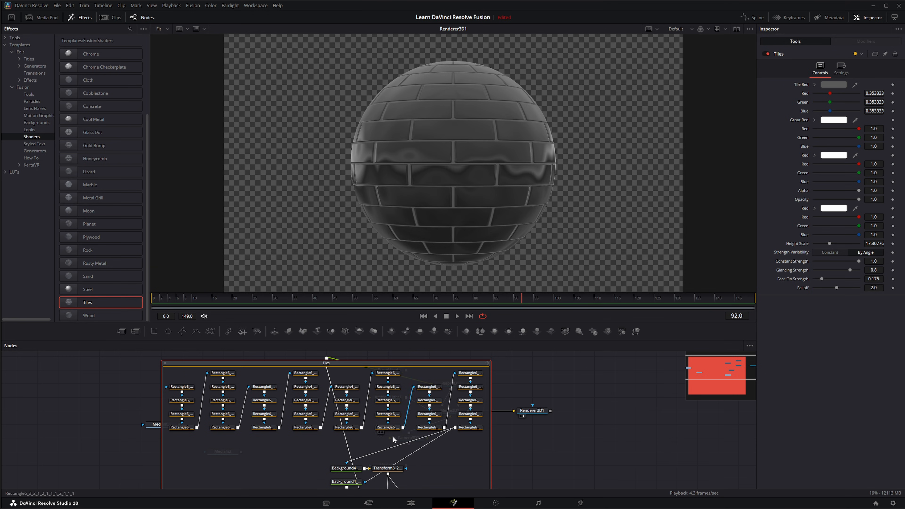
{"action": "left_click", "coordinate": [166, 366]}
{"action": "left_click_drag", "start_coordinate": [410, 387], "coordinate": [593, 452]}
{"action": "key", "text": "Delete"}
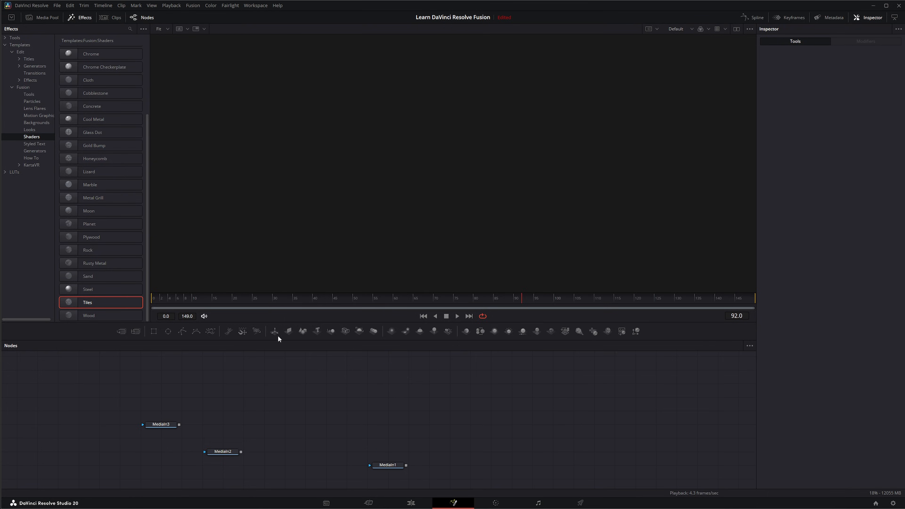
Step: Add the Character Level Transformations styled text template and play its animation
{"action": "left_click", "coordinate": [35, 143]}
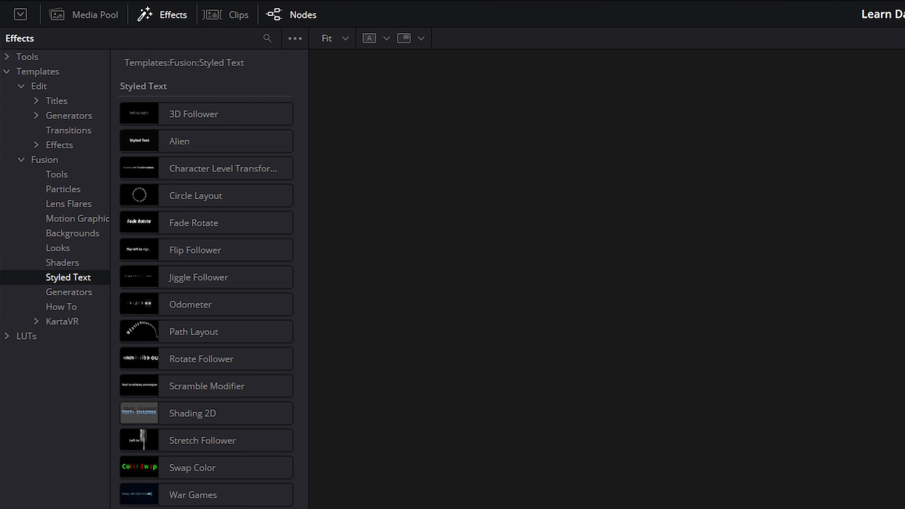
{"action": "left_click", "coordinate": [177, 170]}
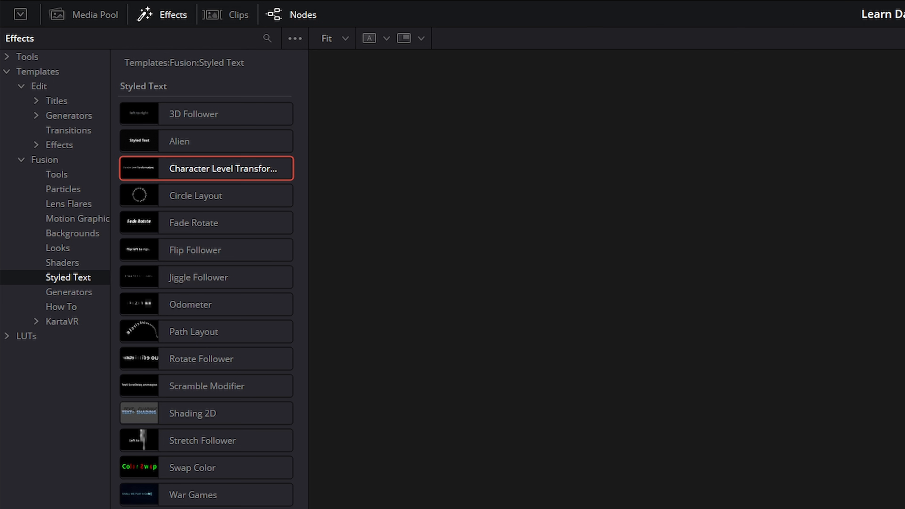
{"action": "key", "text": "2"}
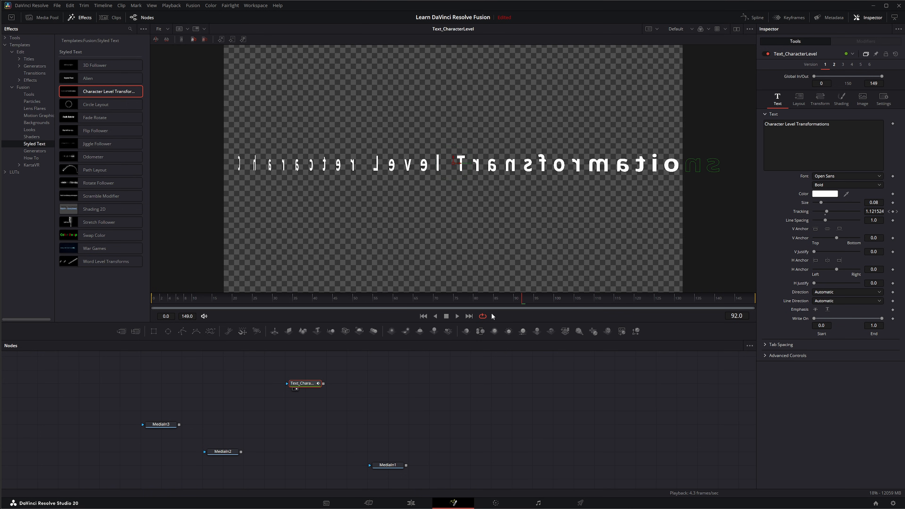
{"action": "left_click", "coordinate": [423, 316]}
{"action": "left_click", "coordinate": [457, 316]}
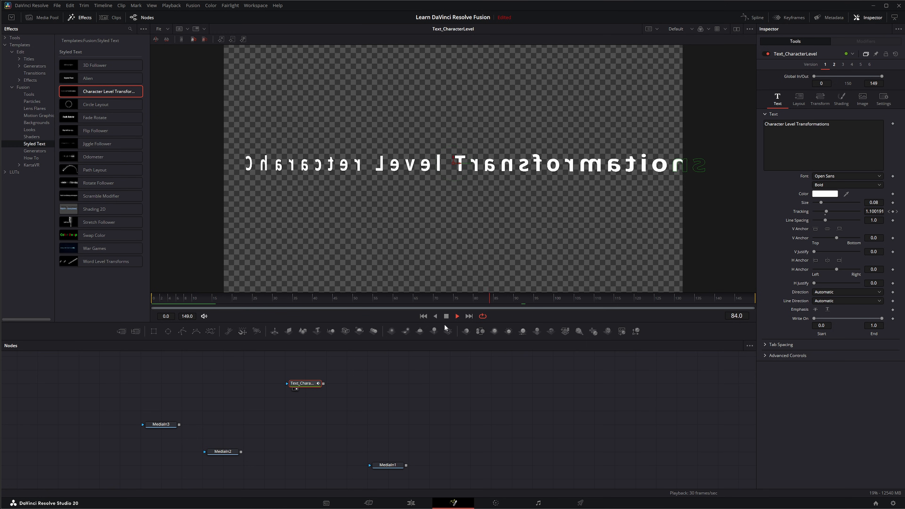
{"action": "left_click", "coordinate": [456, 315]}
Step: Delete the Character Level Transformations node and open the Generators category
{"action": "left_click", "coordinate": [376, 387]}
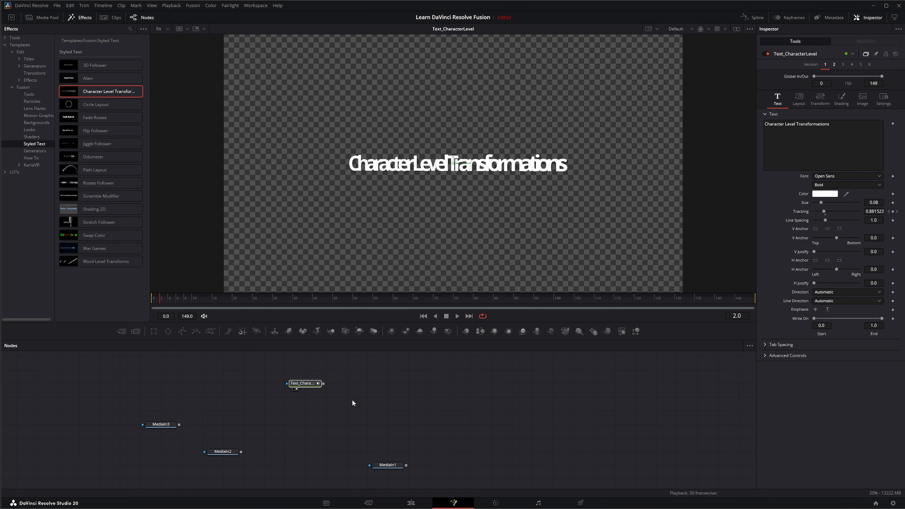
{"action": "key", "text": "Delete"}
{"action": "left_click", "coordinate": [31, 150]}
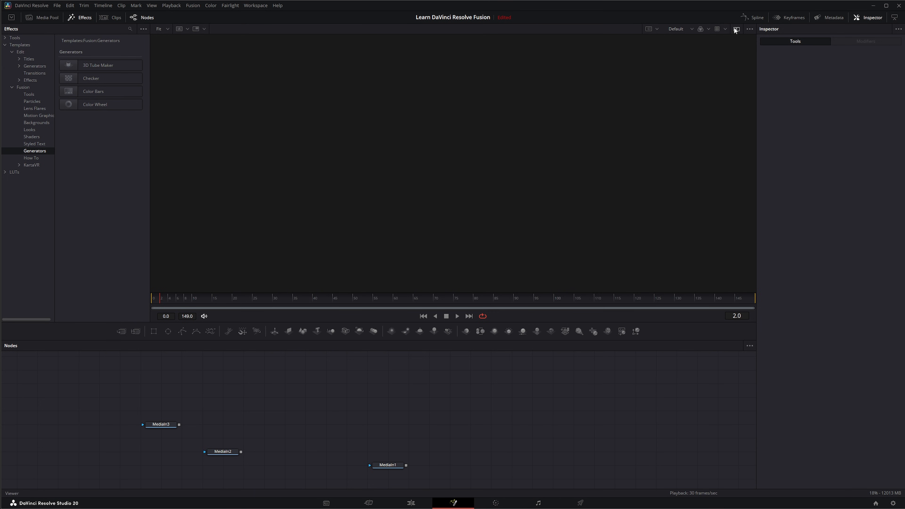
Step: Split into dual viewers, restore the default tool set, and add a Background node displayed in the first viewer
{"action": "left_click", "coordinate": [735, 29]}
{"action": "right_click", "coordinate": [661, 337]}
{"action": "left_click", "coordinate": [675, 358]}
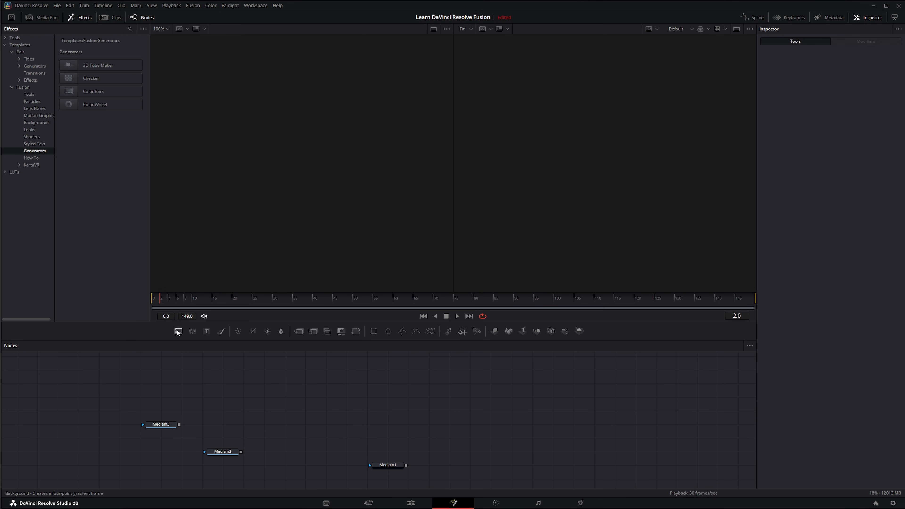
{"action": "left_click_drag", "start_coordinate": [178, 332], "coordinate": [207, 385]}
{"action": "key", "text": "1"}
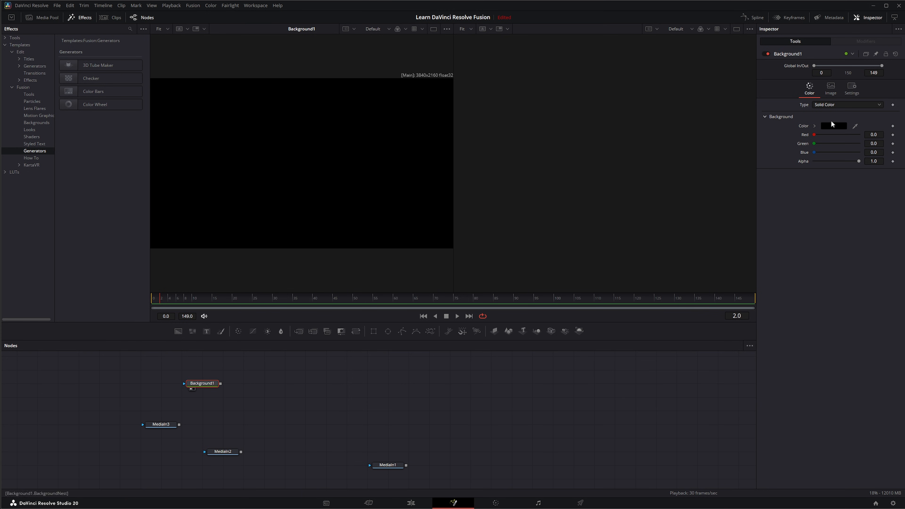
Step: Add a Color Wheel generator node and display it in the second viewer
{"action": "left_click", "coordinate": [838, 125]}
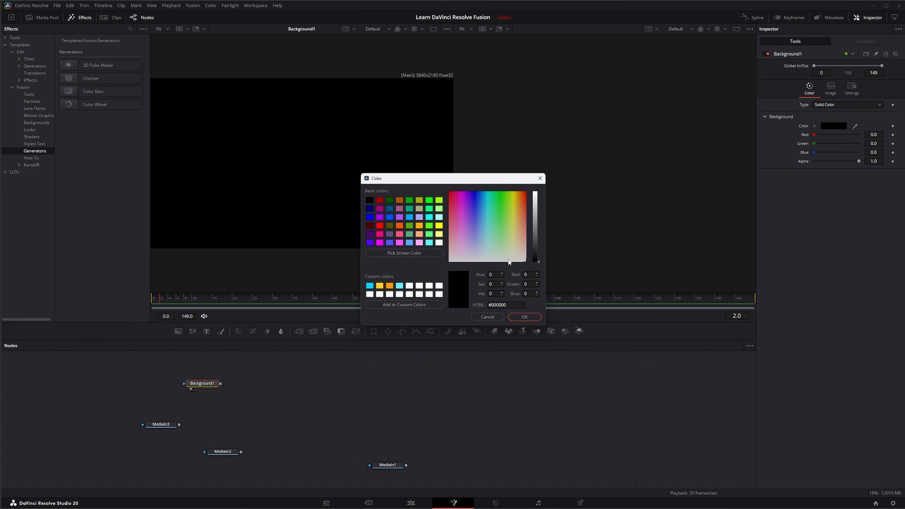
{"action": "left_click", "coordinate": [488, 316]}
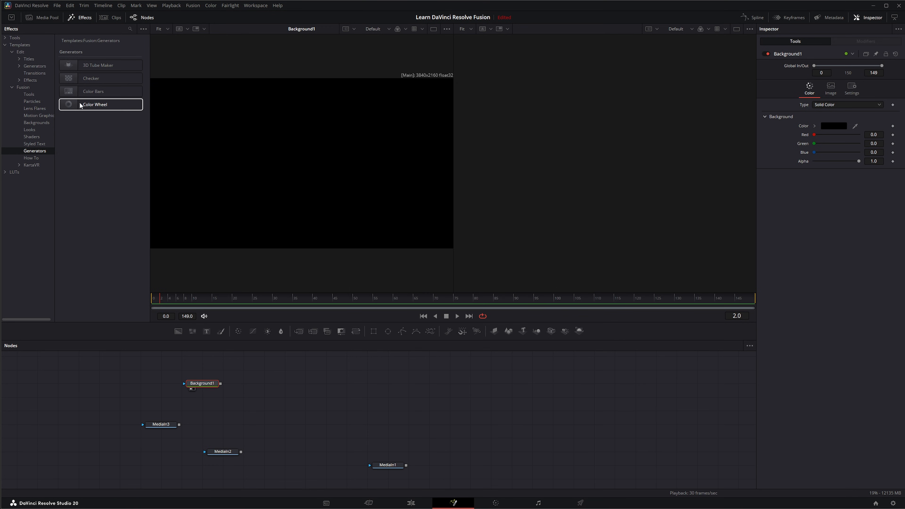
{"action": "left_click_drag", "start_coordinate": [88, 105], "coordinate": [138, 196]}
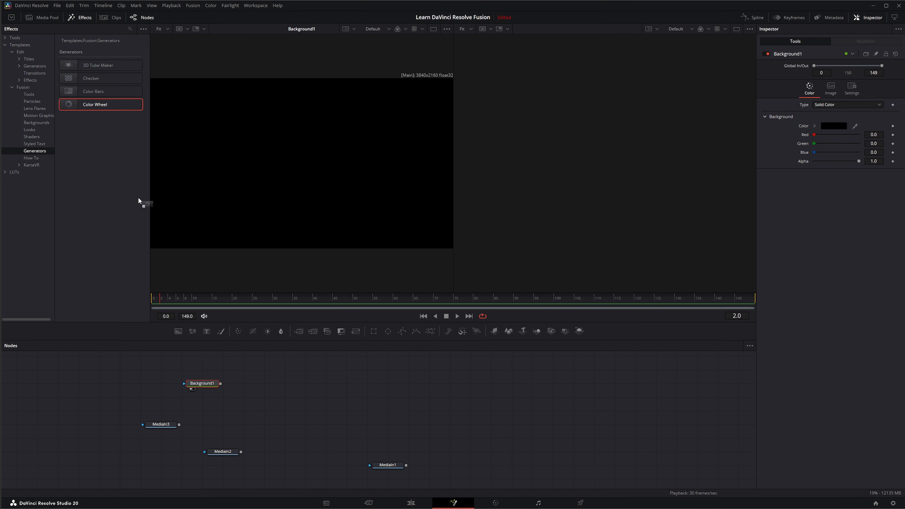
{"action": "left_click_drag", "start_coordinate": [195, 360], "coordinate": [194, 363]}
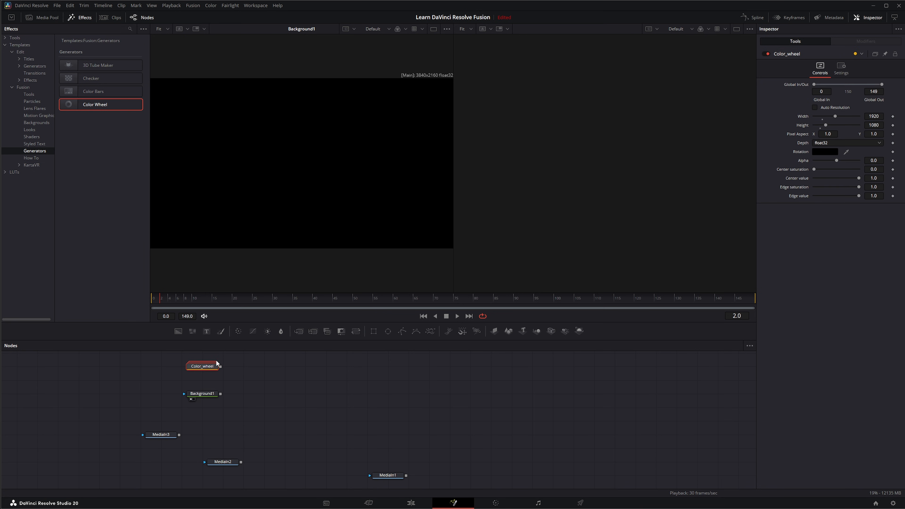
{"action": "key", "text": "2"}
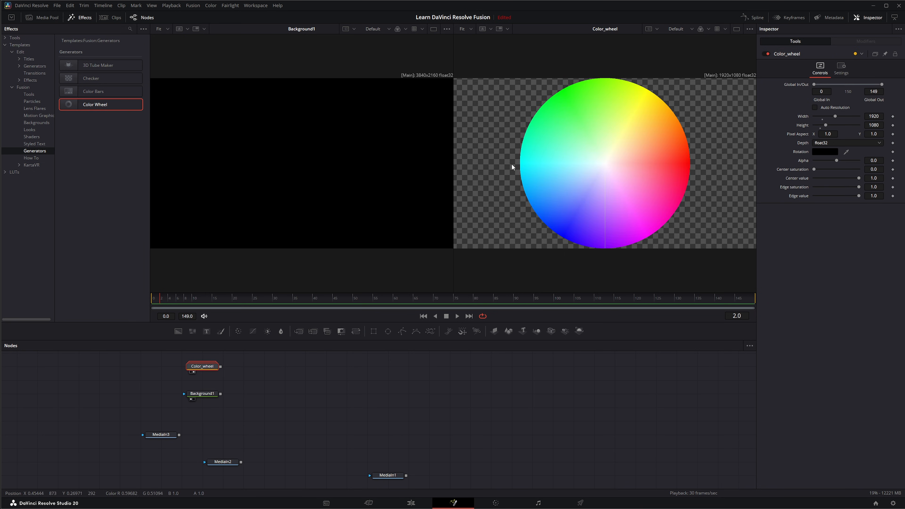
Step: Sample a purple for the Background node's color from the color wheel with the eyedropper, then delete both generator nodes
{"action": "left_click", "coordinate": [202, 395]}
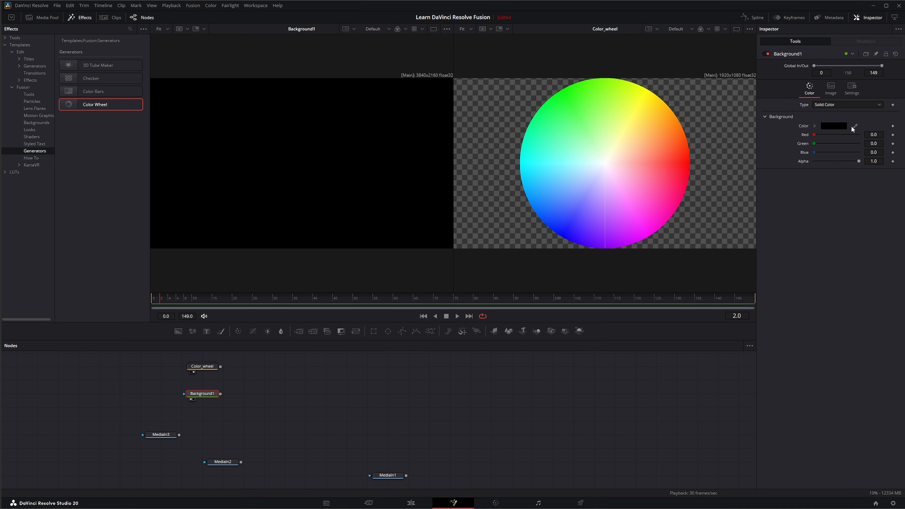
{"action": "left_click_drag", "start_coordinate": [856, 127], "coordinate": [589, 206]}
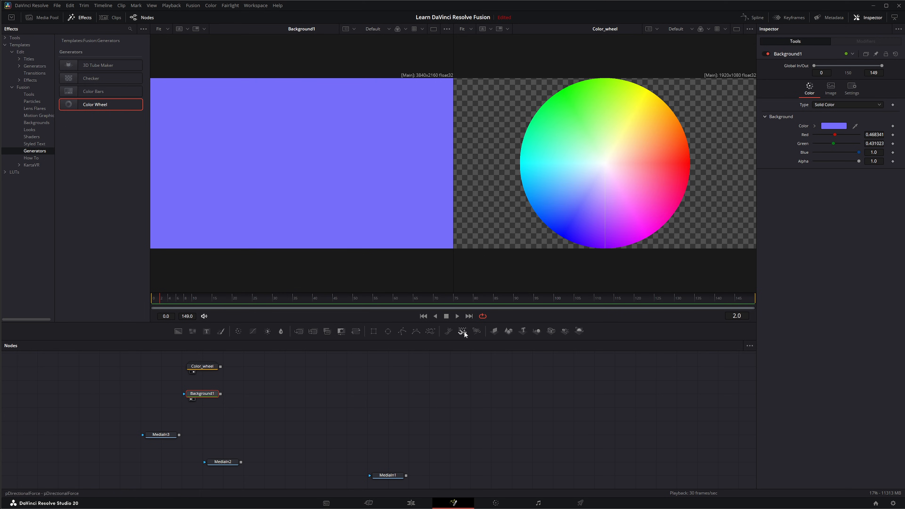
{"action": "left_click_drag", "start_coordinate": [127, 355], "coordinate": [239, 409]}
{"action": "key", "text": "Delete"}
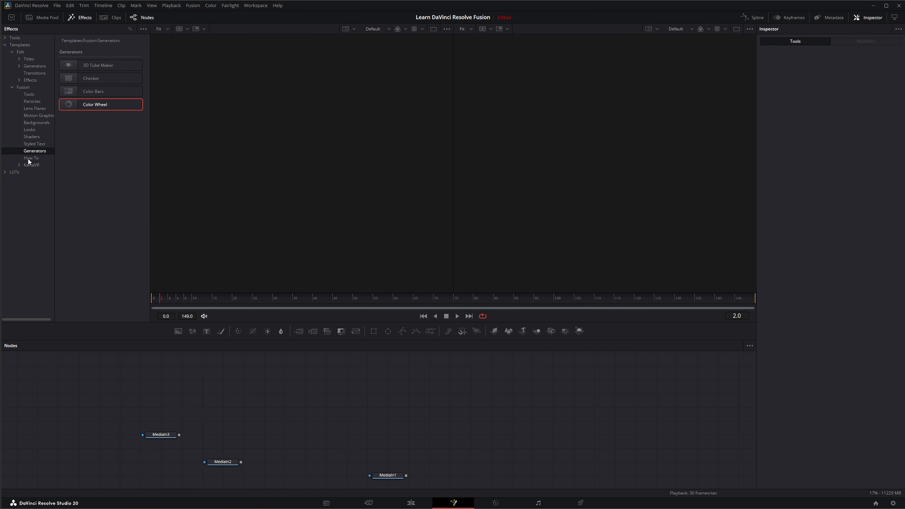
Step: Add the Ambient Occlusion How To template and view its final BrightnessContrast node in the viewer
{"action": "left_click", "coordinate": [31, 158]}
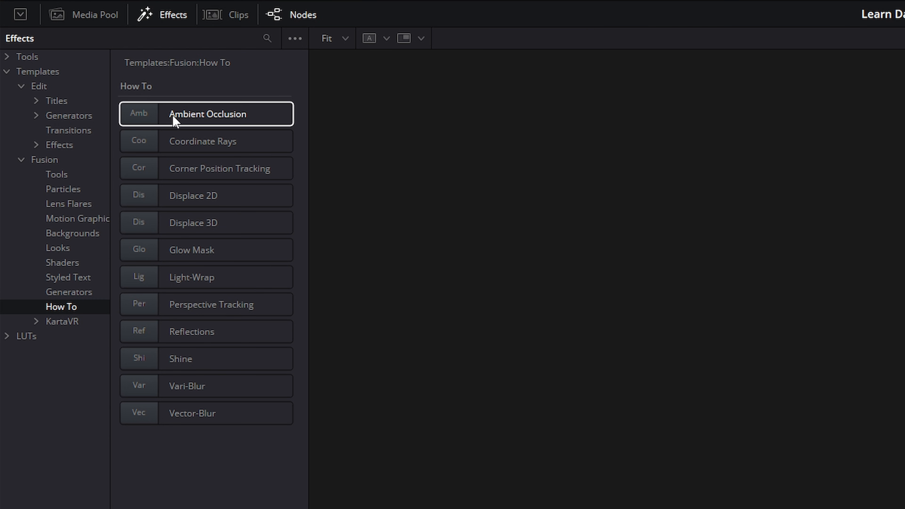
{"action": "left_click_drag", "start_coordinate": [177, 120], "coordinate": [232, 377]}
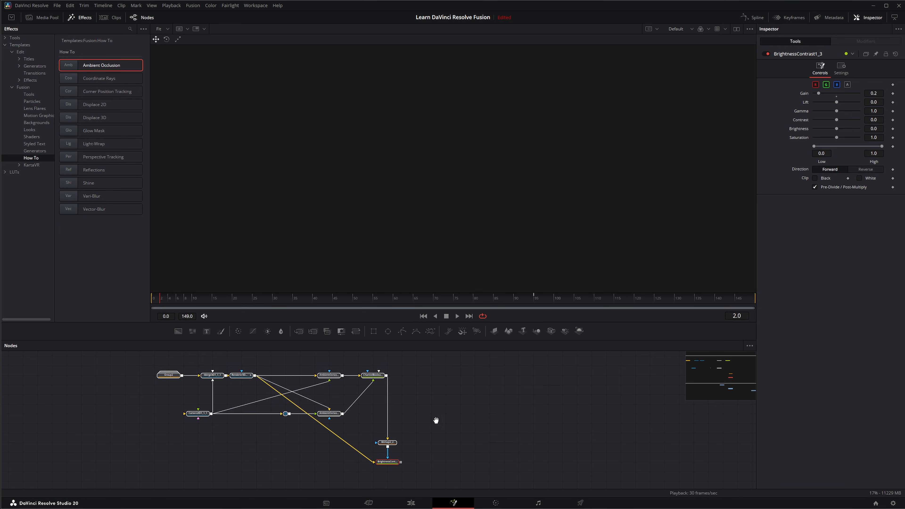
{"action": "left_click", "coordinate": [228, 369]}
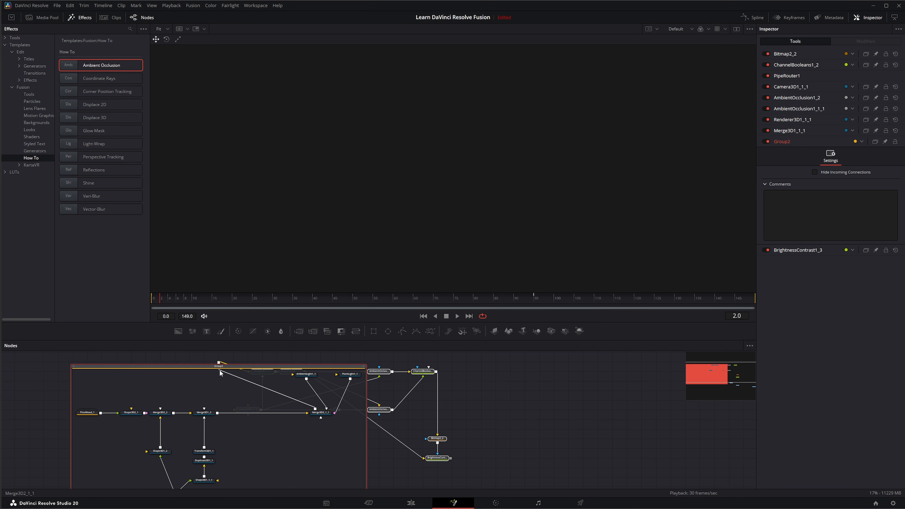
{"action": "left_click_drag", "start_coordinate": [176, 367], "coordinate": [144, 367]}
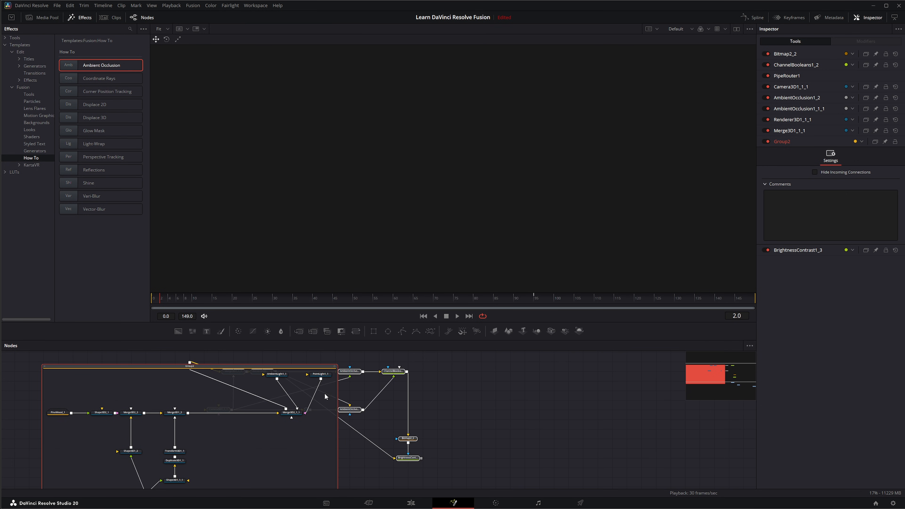
{"action": "scroll", "coordinate": [396, 464], "scroll_direction": "up", "scroll_amount": 2}
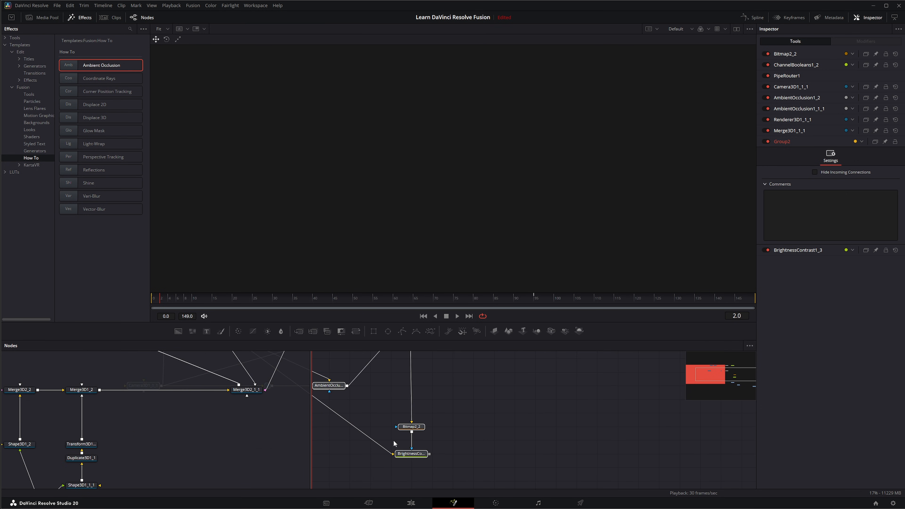
{"action": "left_click_drag", "start_coordinate": [415, 455], "coordinate": [405, 180]}
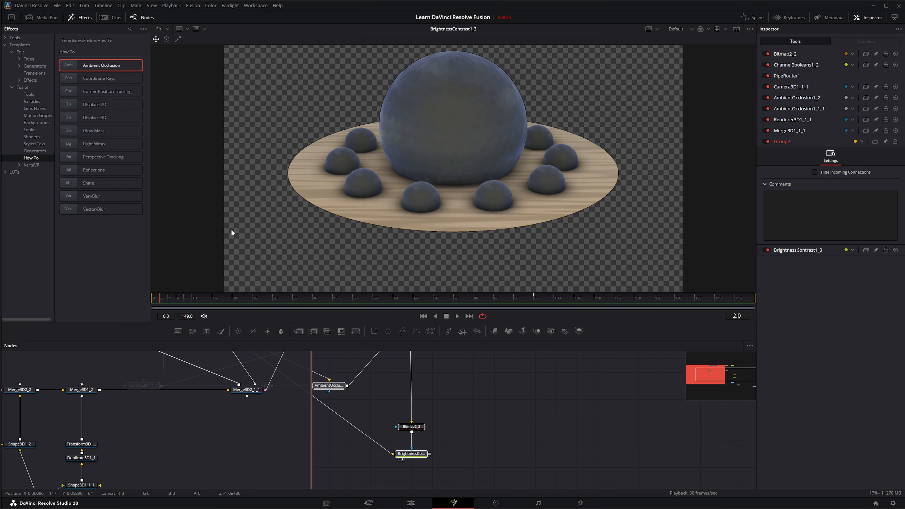
Step: Play the Ambient Occlusion result, then select and delete all its template nodes
{"action": "scroll", "coordinate": [244, 424], "scroll_direction": "down", "scroll_amount": 4}
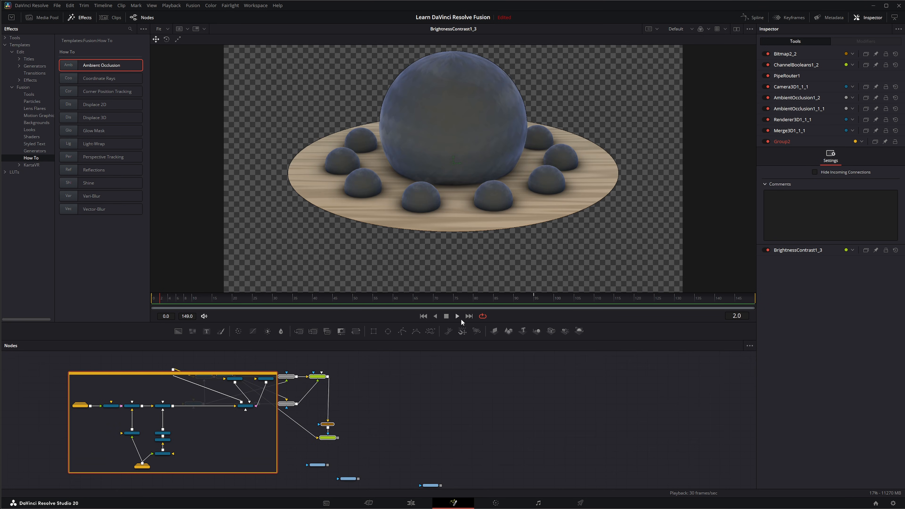
{"action": "left_click", "coordinate": [456, 316]}
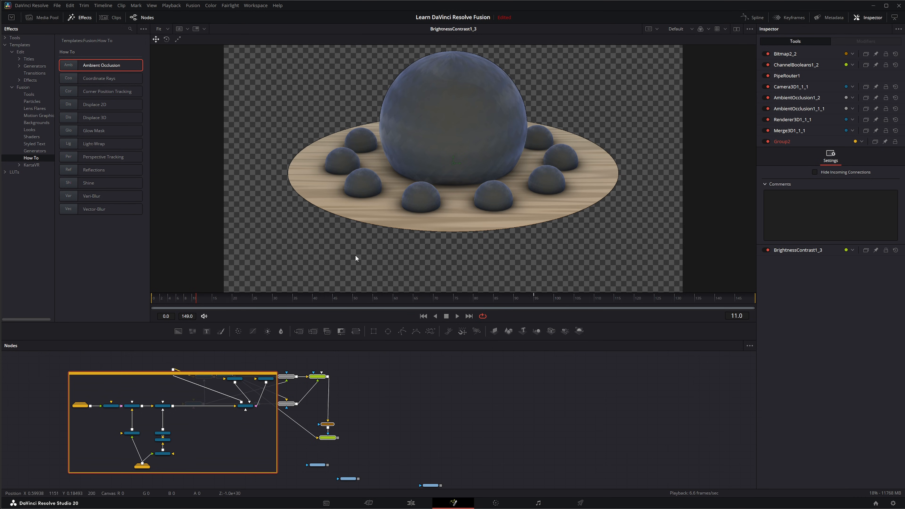
{"action": "left_click_drag", "start_coordinate": [33, 364], "coordinate": [422, 458]}
{"action": "key", "text": "Delete"}
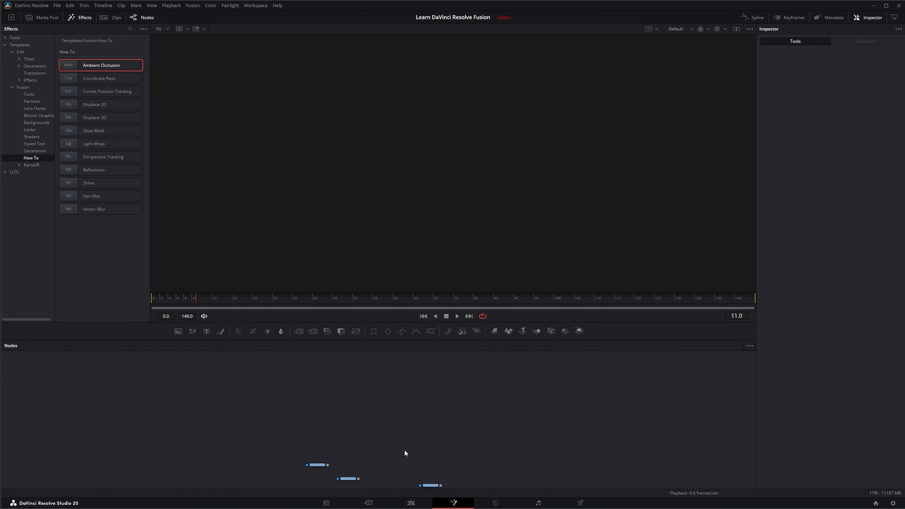
Step: Add the Light-Wrap How To template and view its final Basic_Merge node in the first viewer
{"action": "left_click", "coordinate": [71, 145]}
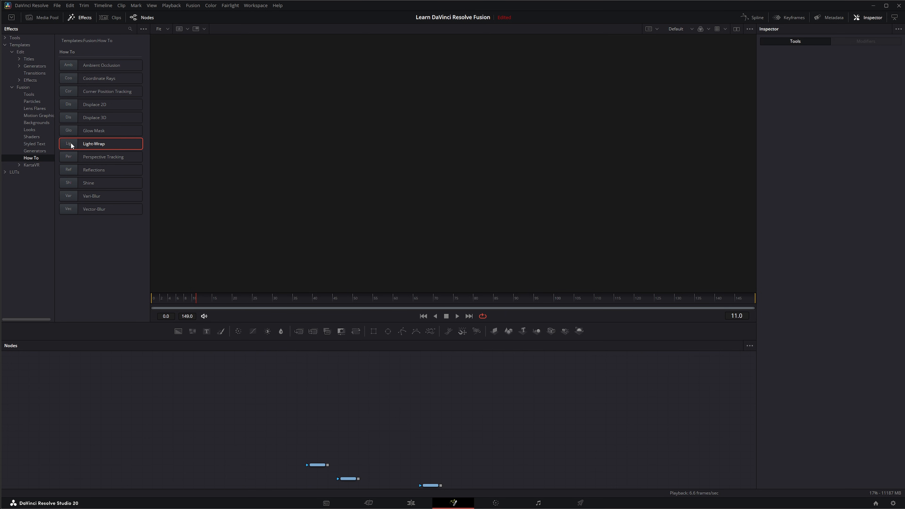
{"action": "left_click_drag", "start_coordinate": [256, 368], "coordinate": [330, 439]}
{"action": "scroll", "coordinate": [282, 436], "scroll_direction": "up", "scroll_amount": 5}
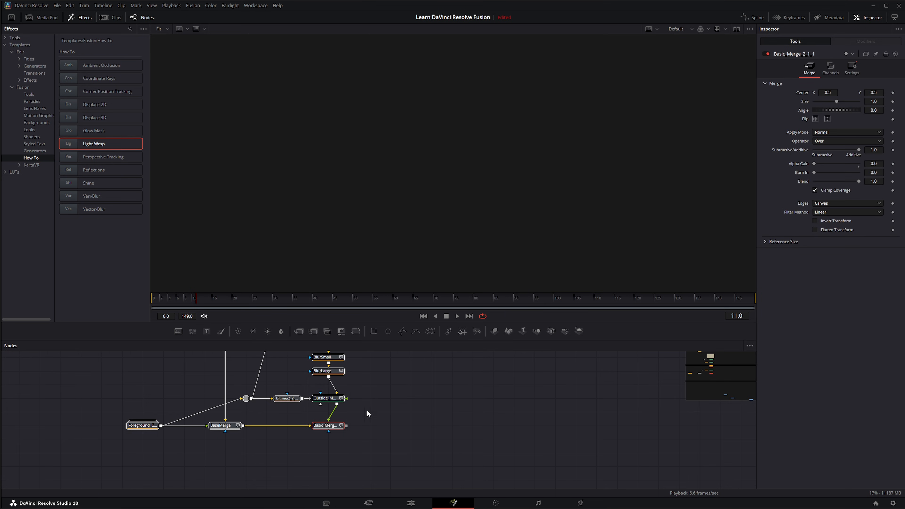
{"action": "left_click_drag", "start_coordinate": [382, 376], "coordinate": [378, 423]}
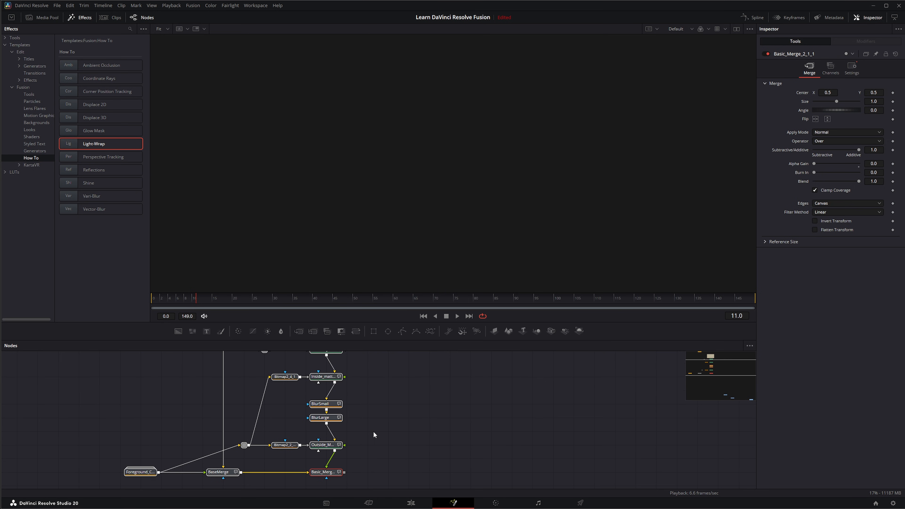
{"action": "key", "text": "1"}
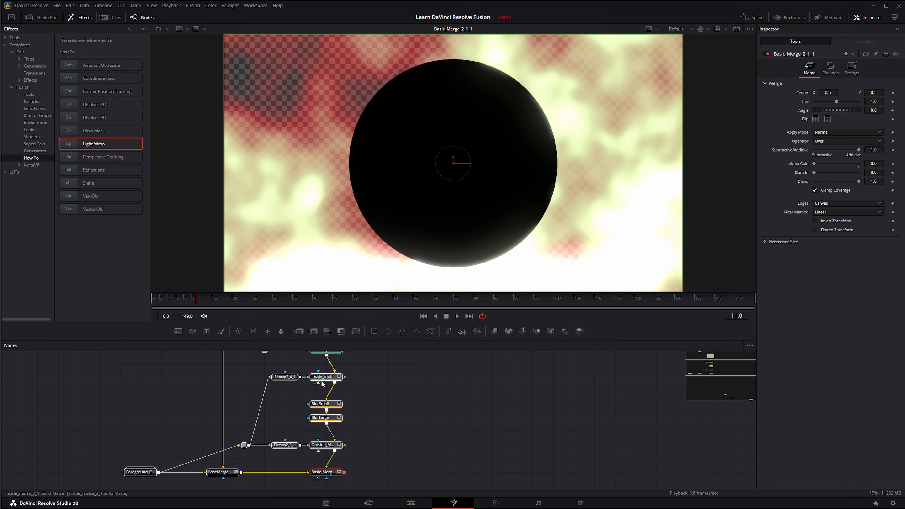
{"action": "left_click_drag", "start_coordinate": [387, 378], "coordinate": [449, 391]}
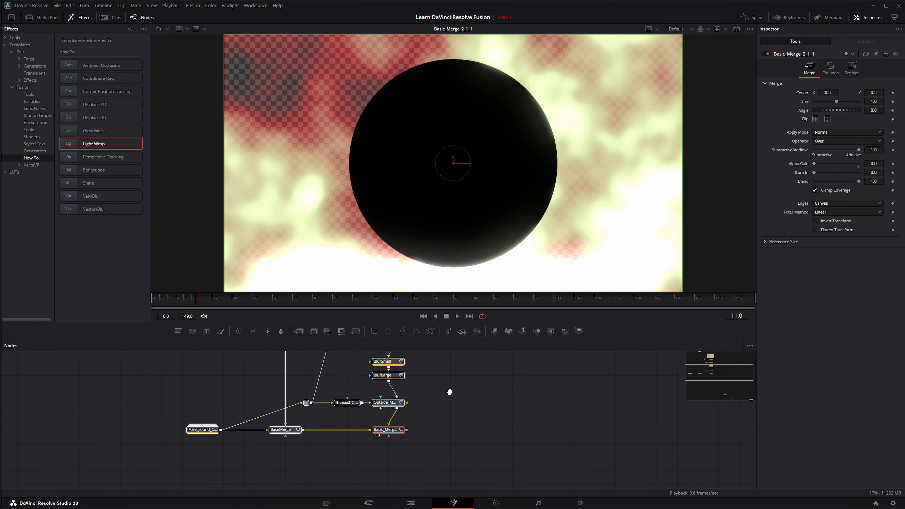
Step: Select and delete all the Light-Wrap template nodes
{"action": "scroll", "coordinate": [449, 392], "scroll_direction": "down", "scroll_amount": 6}
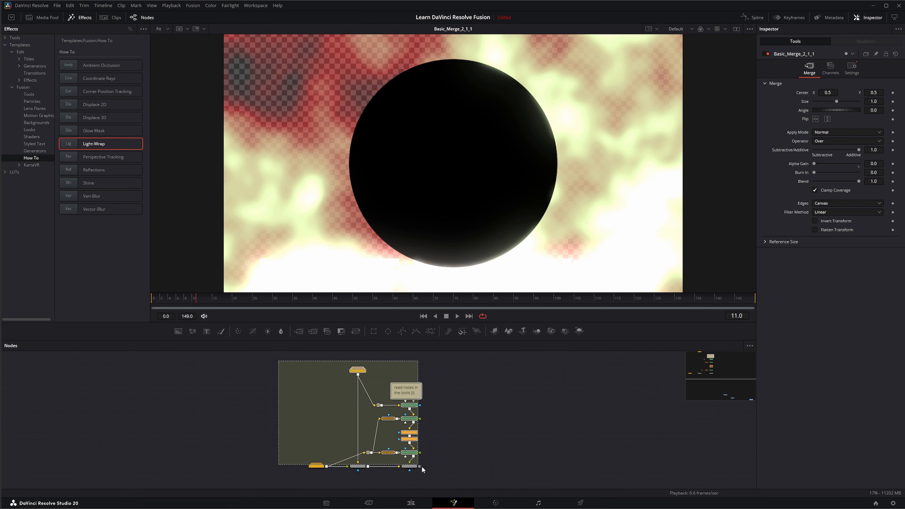
{"action": "left_click_drag", "start_coordinate": [421, 466], "coordinate": [459, 469]}
{"action": "key", "text": "Delete"}
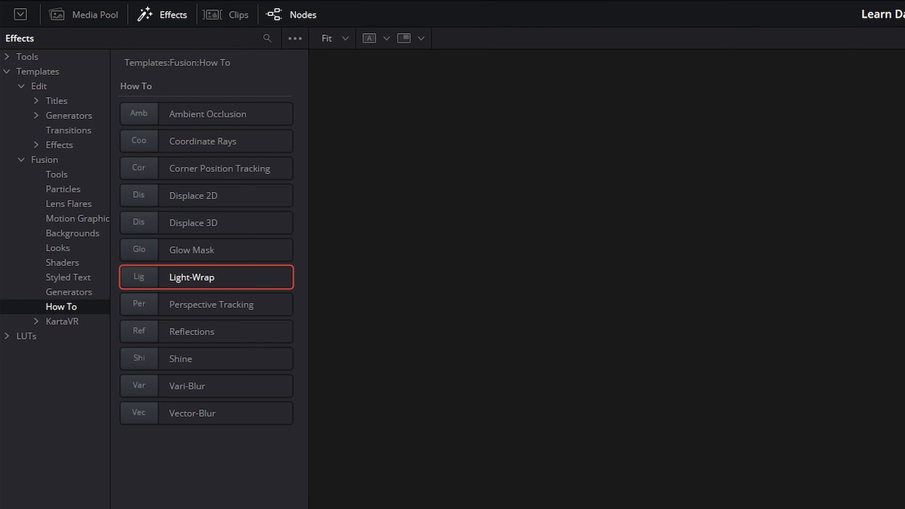
Step: Open the Edit Effects templates list, collapse the Templates folder, and briefly expand the LUTs folder
{"action": "left_click", "coordinate": [36, 146]}
{"action": "left_click", "coordinate": [69, 147]}
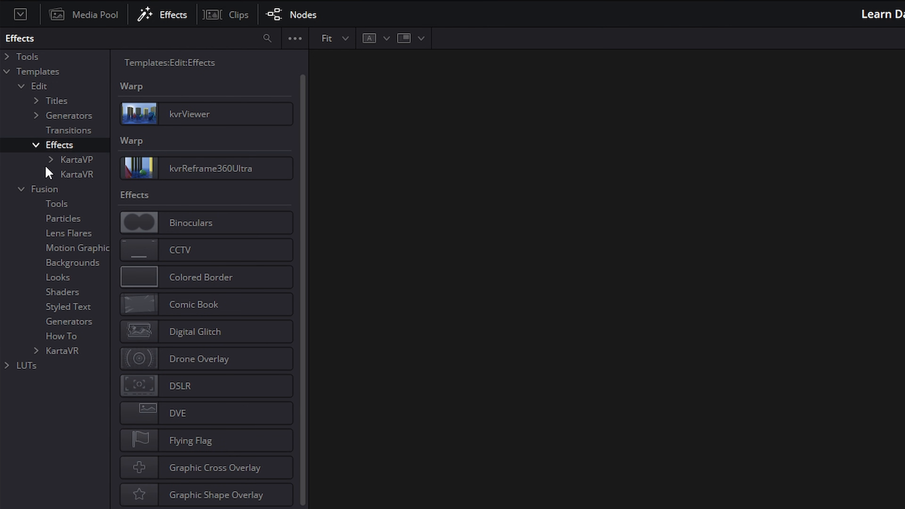
{"action": "left_click", "coordinate": [6, 72]}
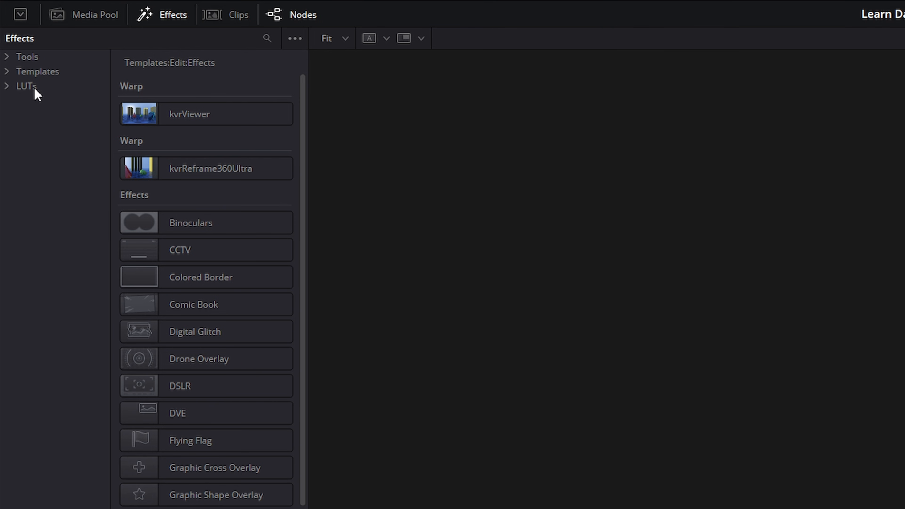
{"action": "left_click", "coordinate": [7, 87]}
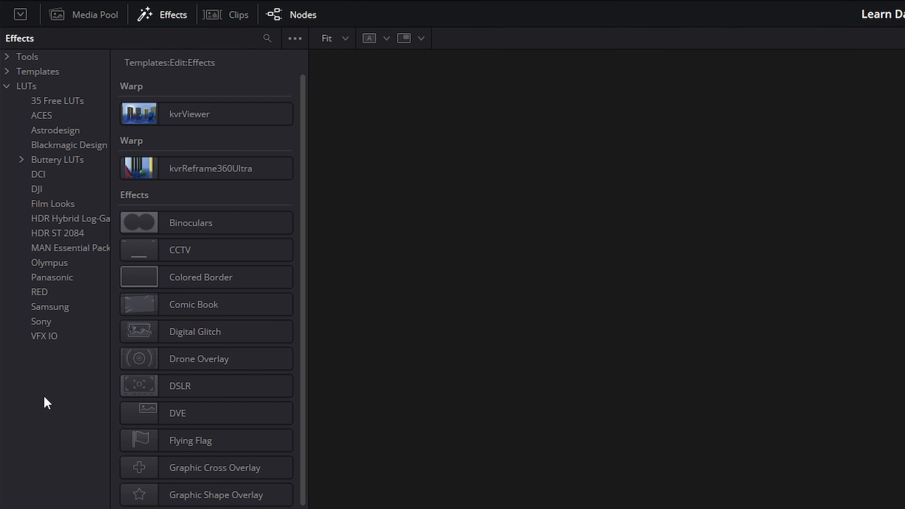
{"action": "left_click", "coordinate": [6, 86]}
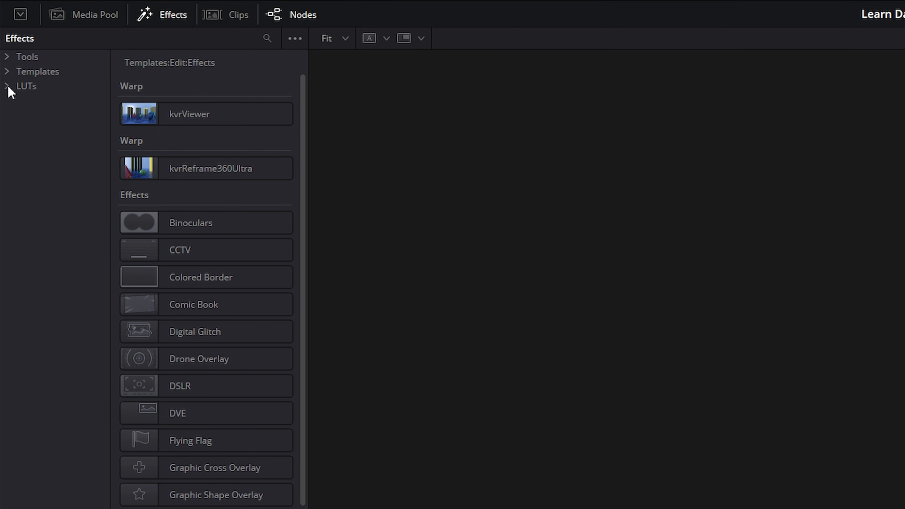